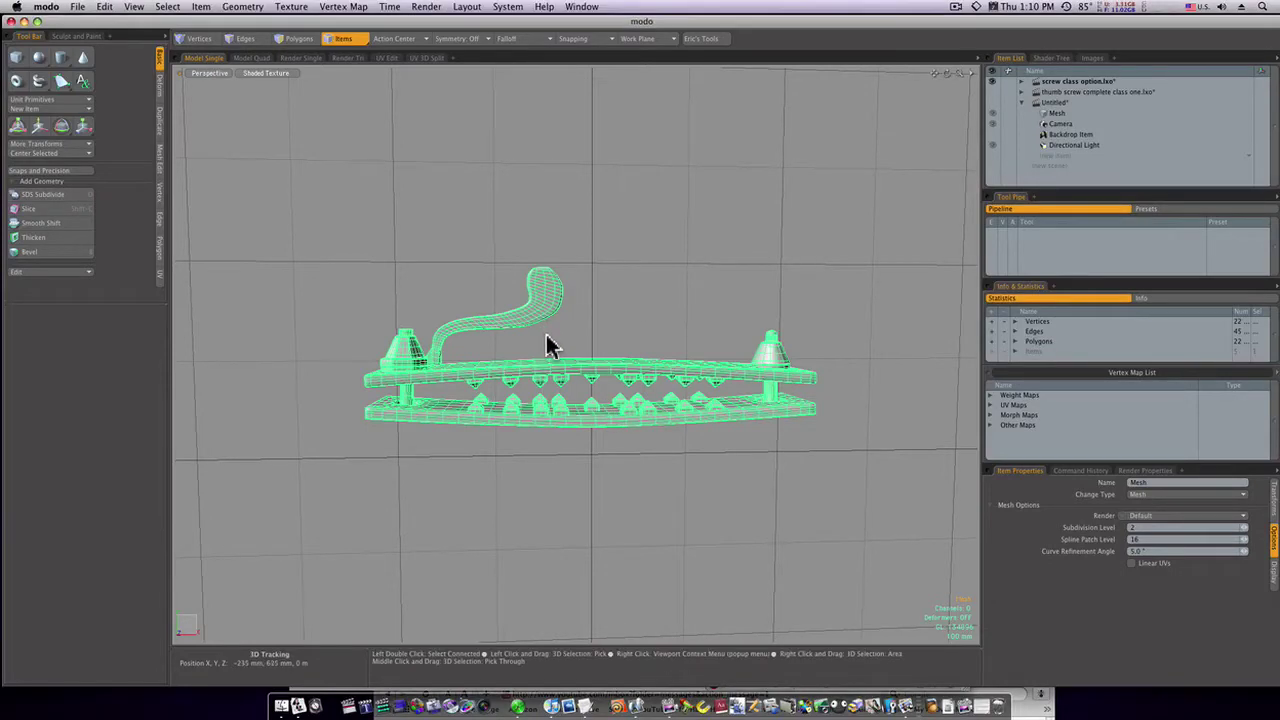
# Look over the finished clamp model and make the Untitled scene with the plain box current
pyautogui.moveTo(546, 332)
pyautogui.keyDown('alt'); pyautogui.mouseDown()
pyautogui.moveTo(581, 357)
pyautogui.moveTo(561, 342)
pyautogui.mouseUp(); pyautogui.keyUp('alt')
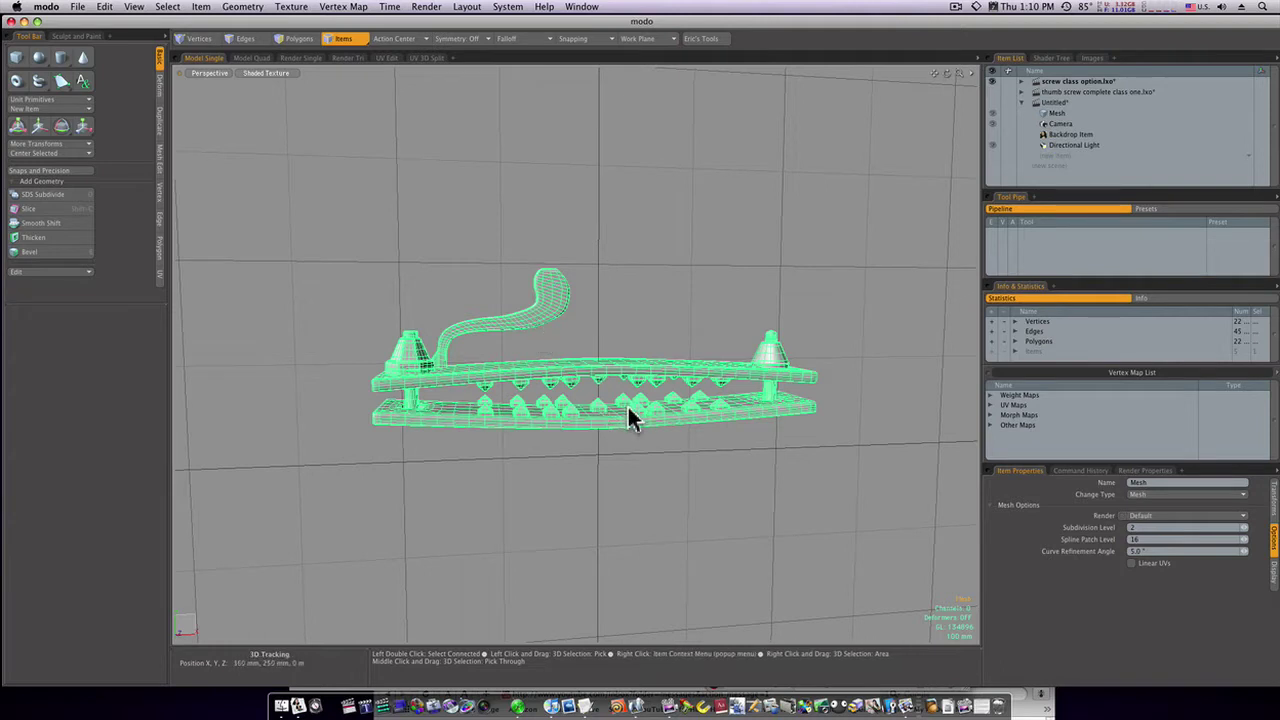
pyautogui.keyDown('alt'); pyautogui.moveTo(634, 402); pyautogui.dragTo(626, 406); pyautogui.keyUp('alt')
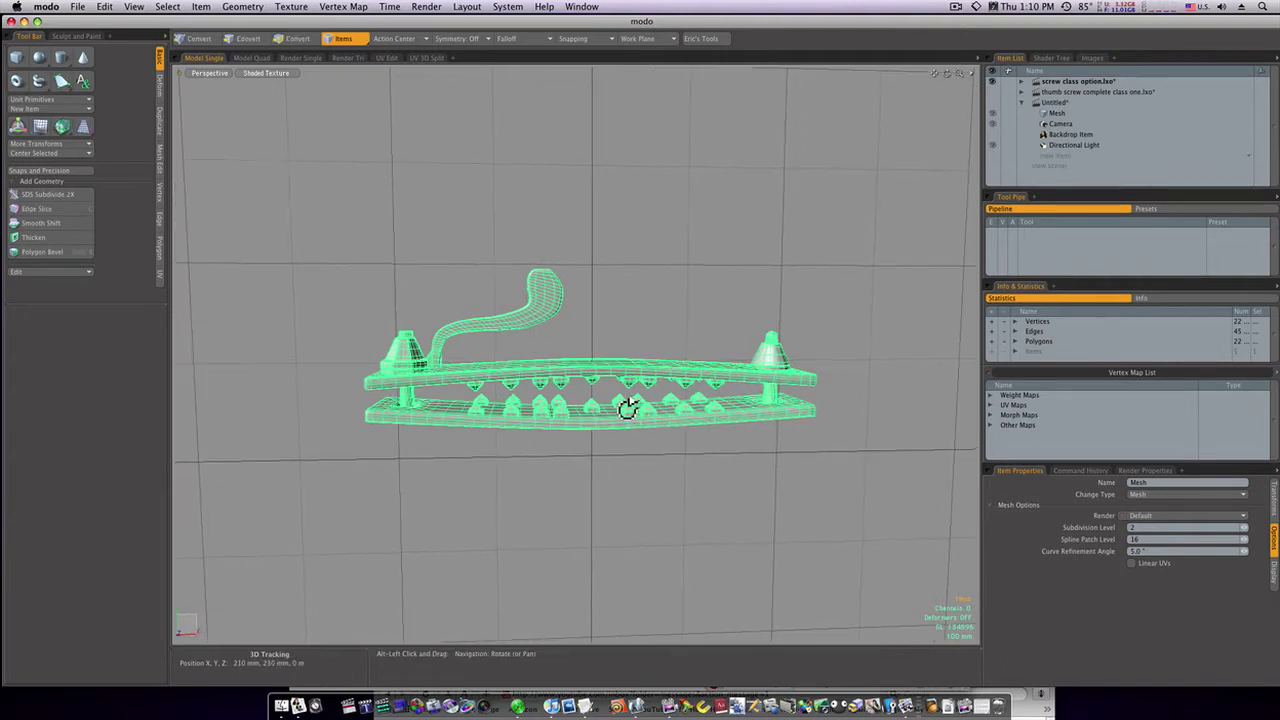
pyautogui.click(1048, 104)
pyautogui.keyDown('alt'); pyautogui.moveTo(583, 340); pyautogui.dragTo(509, 400); pyautogui.keyUp('alt')
pyautogui.keyDown('alt'); pyautogui.moveTo(500, 471); pyautogui.dragTo(504, 410); pyautogui.keyUp('alt')
pyautogui.keyDown('alt'); pyautogui.moveTo(396, 416); pyautogui.dragTo(453, 416); pyautogui.keyUp('alt')
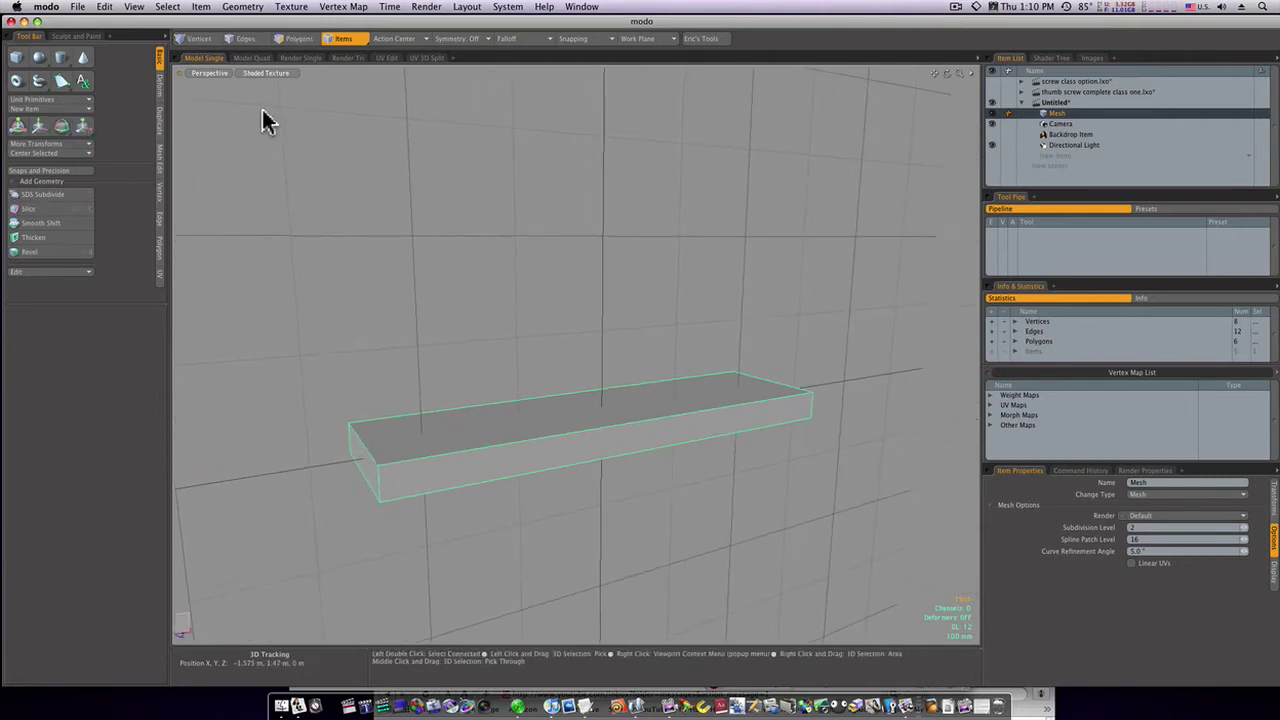
# Loop slice the box's side faces with two symmetric cuts at about 10% from the upper and lower edges
pyautogui.click(293, 39)
pyautogui.click(383, 472)
pyautogui.click(159, 163)
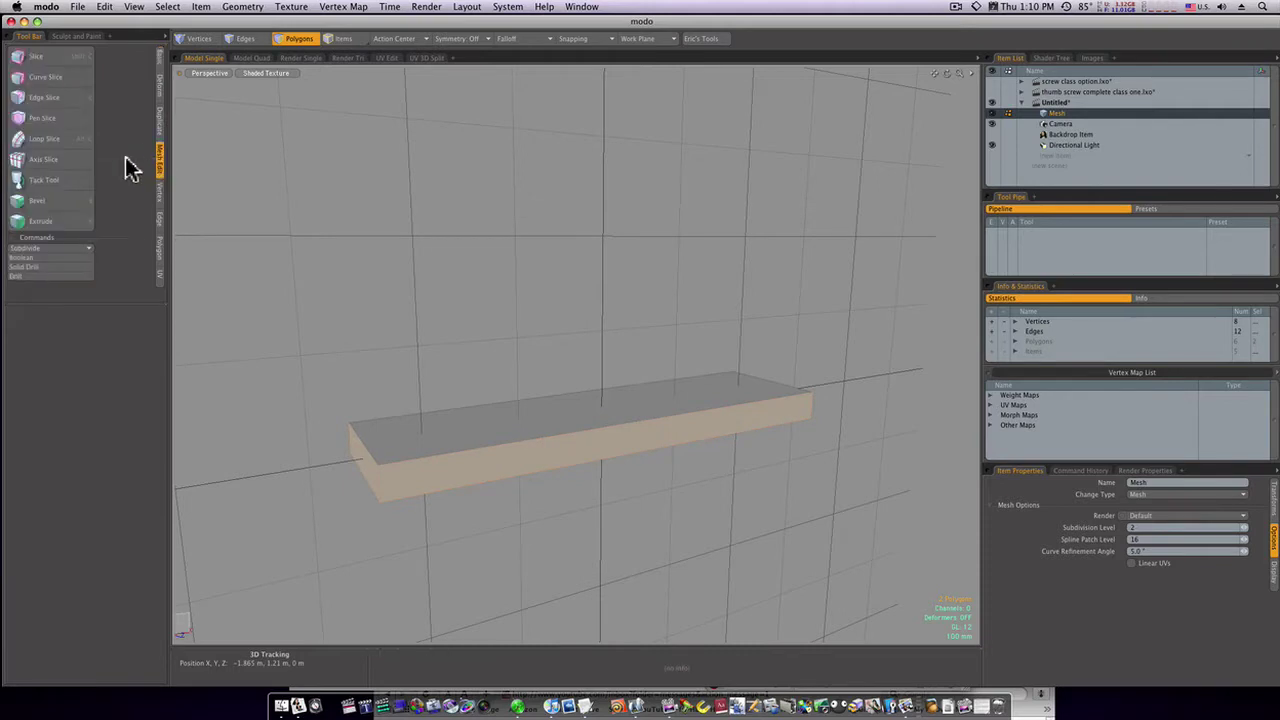
pyautogui.click(88, 139)
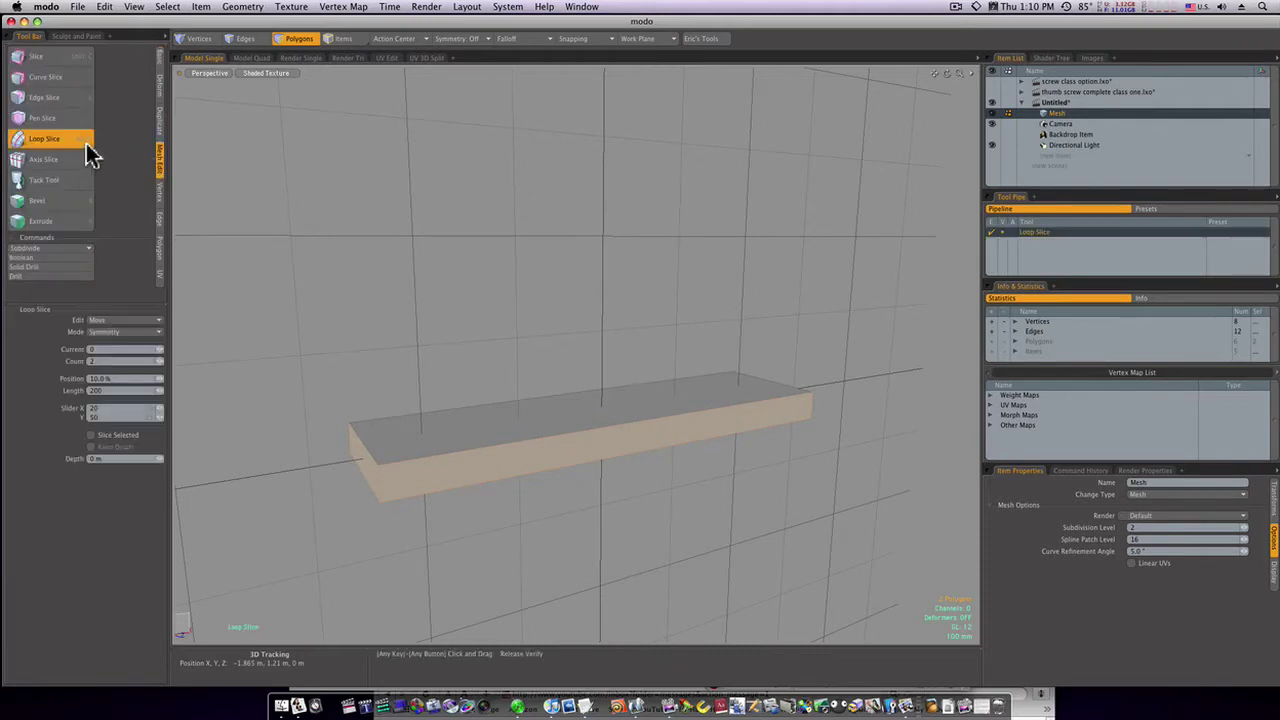
pyautogui.click(400, 460)
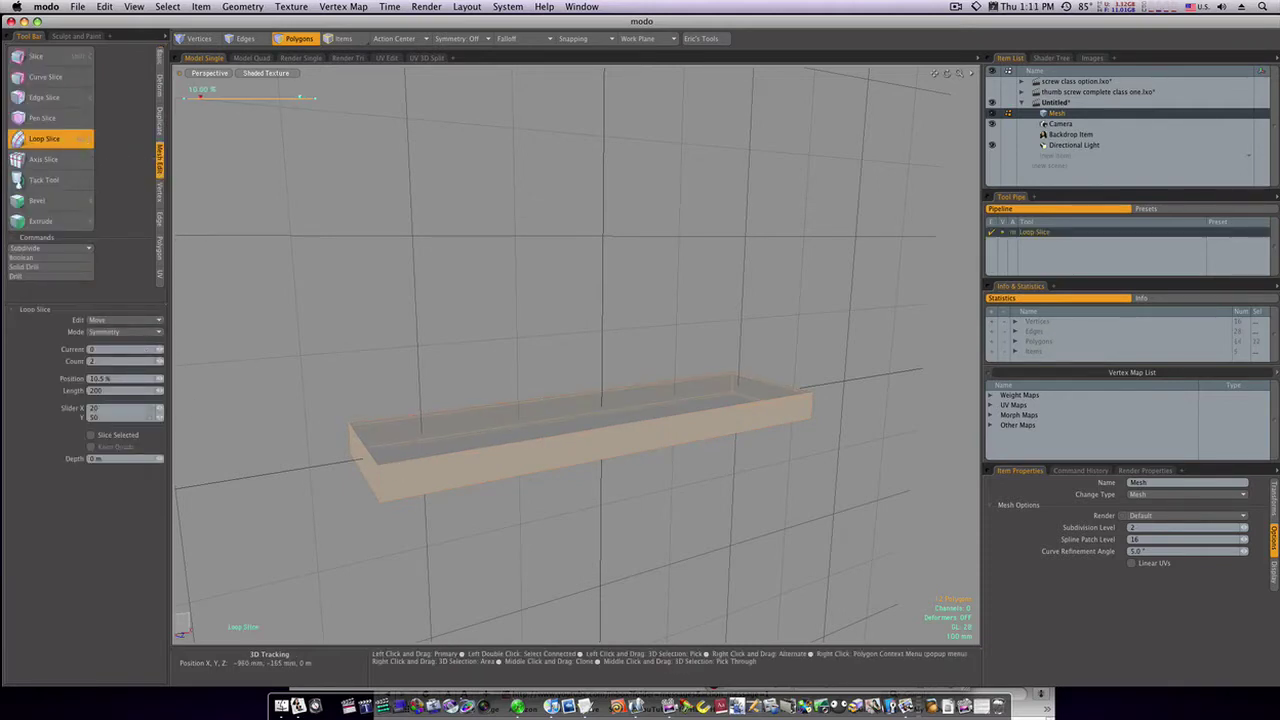
pyautogui.press('q')
pyautogui.click(326, 469)
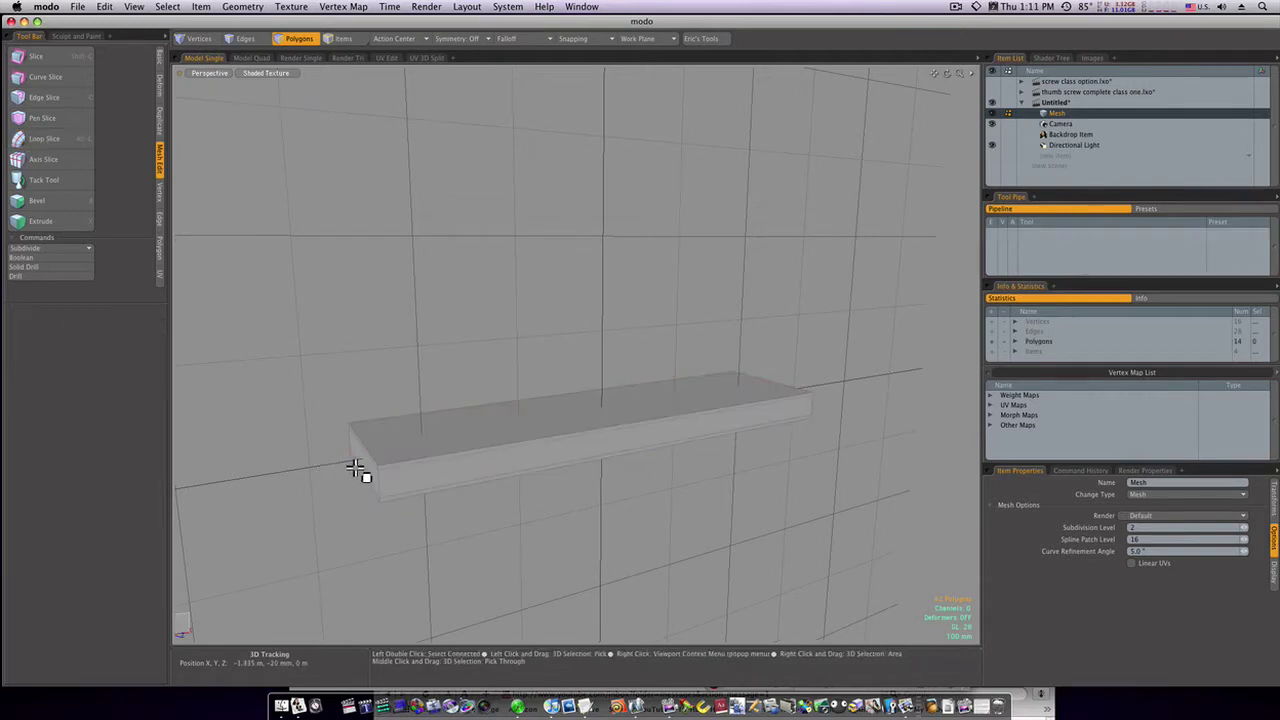
# Loop slice the band of top and end faces with two symmetric lengthwise cuts at 12% from the long edges
pyautogui.doubleClick(370, 458)
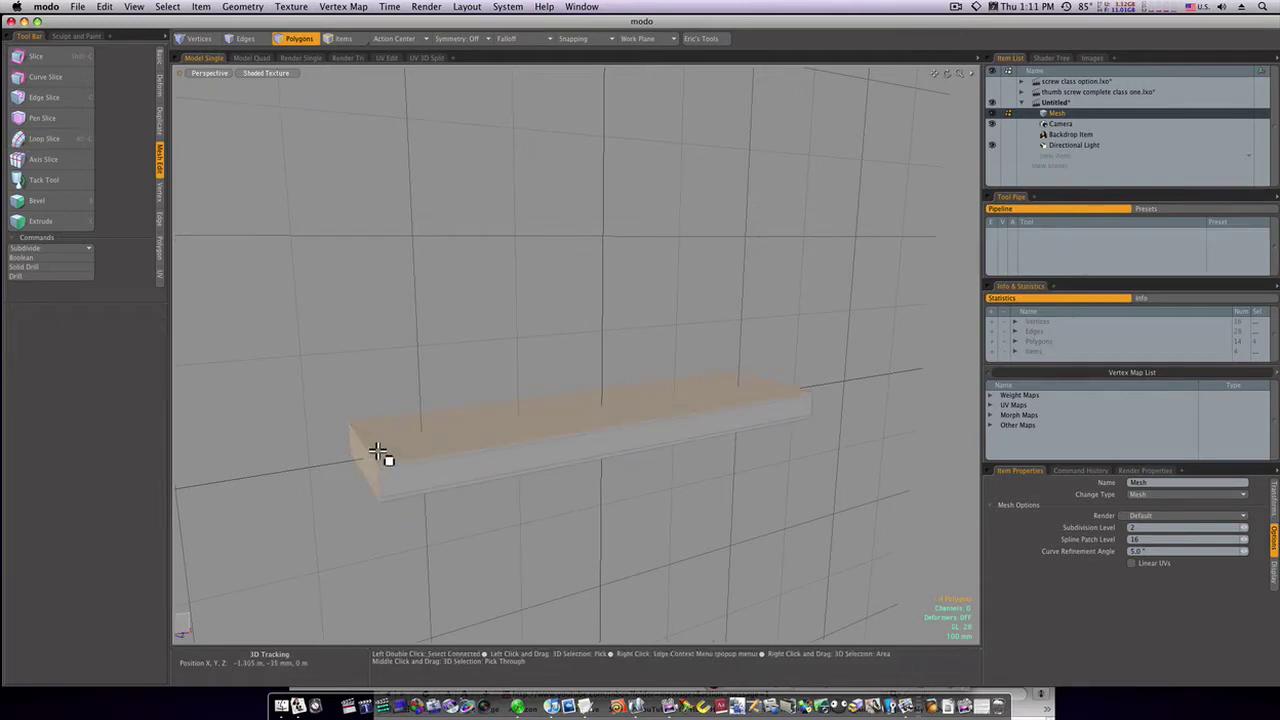
pyautogui.click(55, 145)
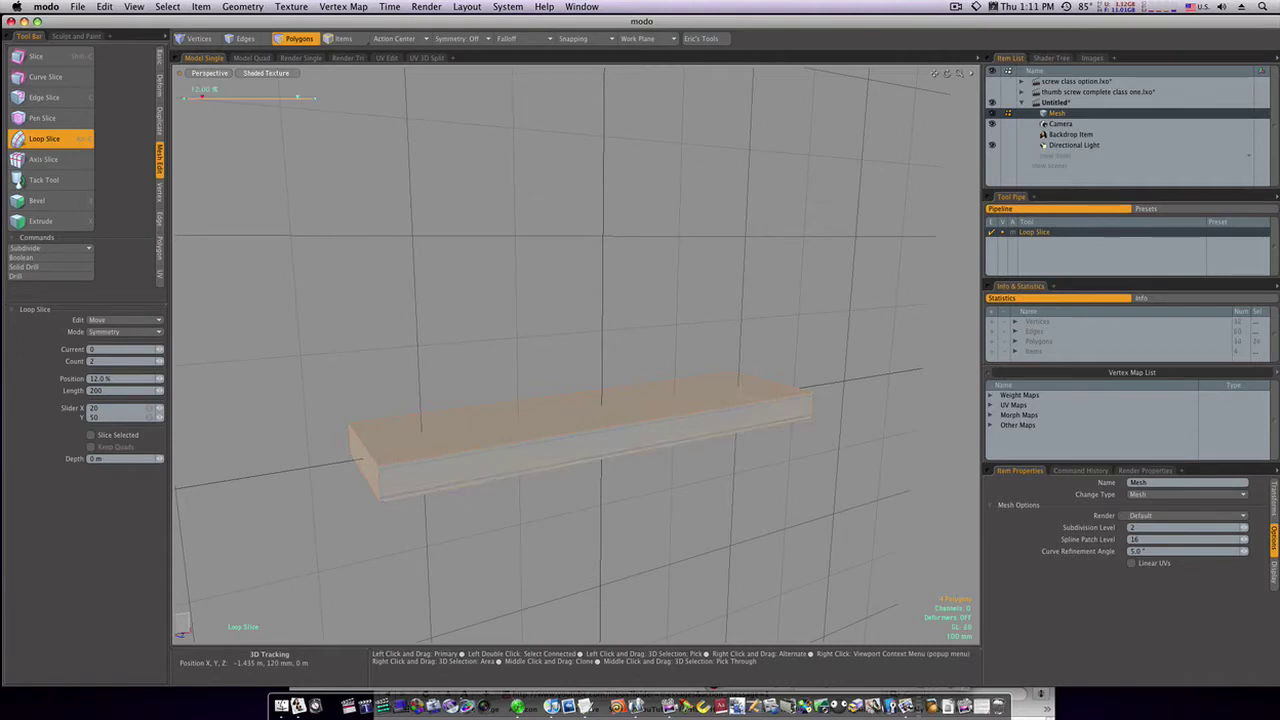
pyautogui.press('space')
pyautogui.click(340, 460)
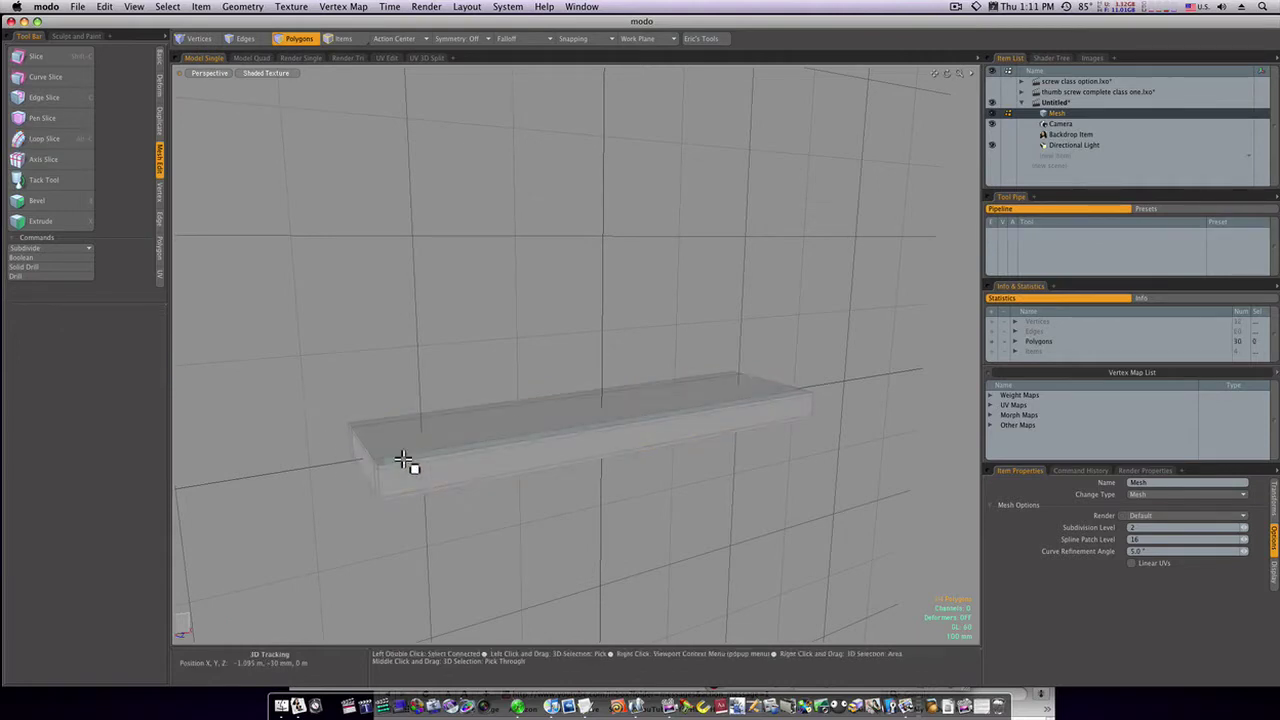
# Loop slice the band of front and top faces with two symmetric cuts close to the box's short ends
pyautogui.doubleClick(437, 466)
pyautogui.click(80, 140)
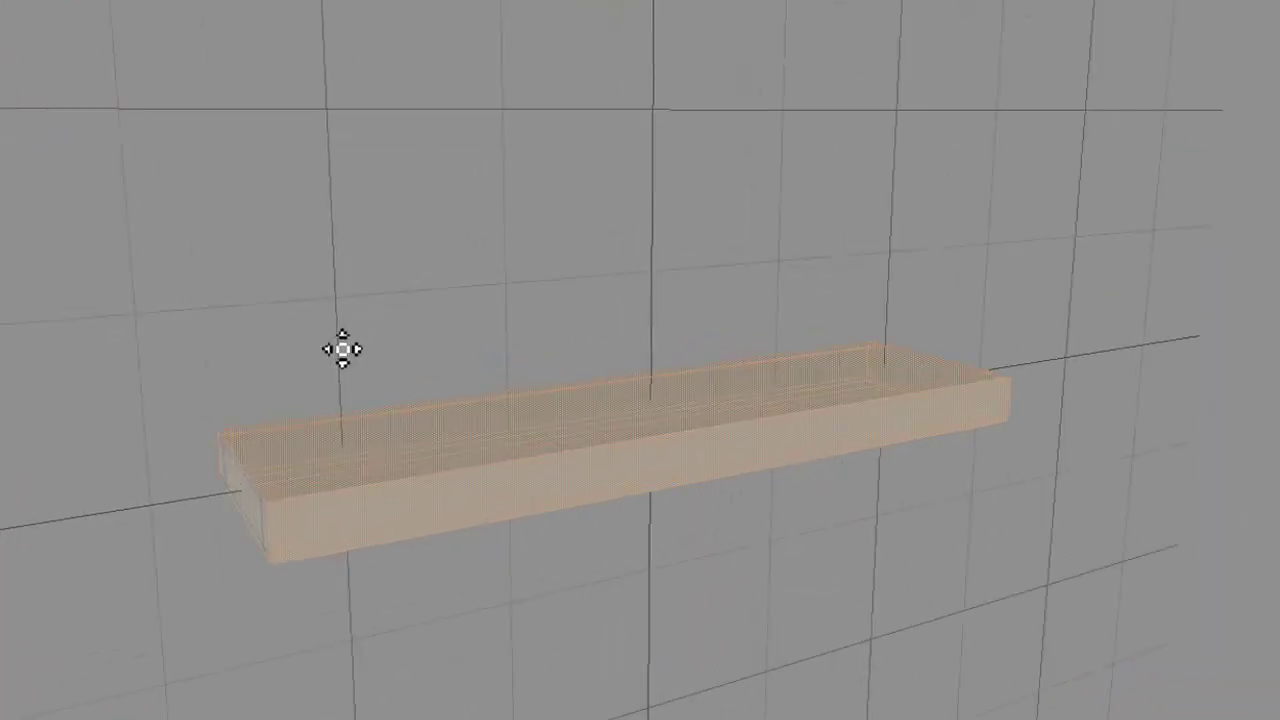
pyautogui.press('Escape')
pyautogui.press('Escape')
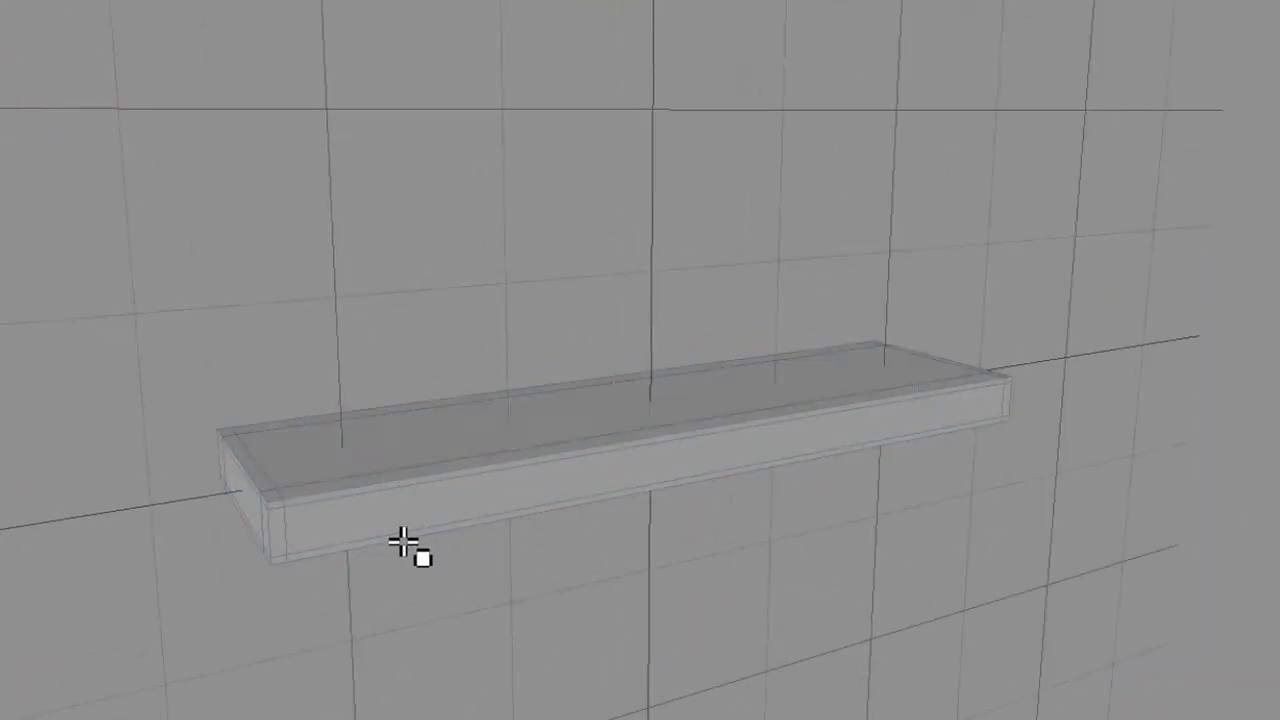
# Preview the box with subdivision smoothing, turn it off again and check the faceted shape
pyautogui.press('3')
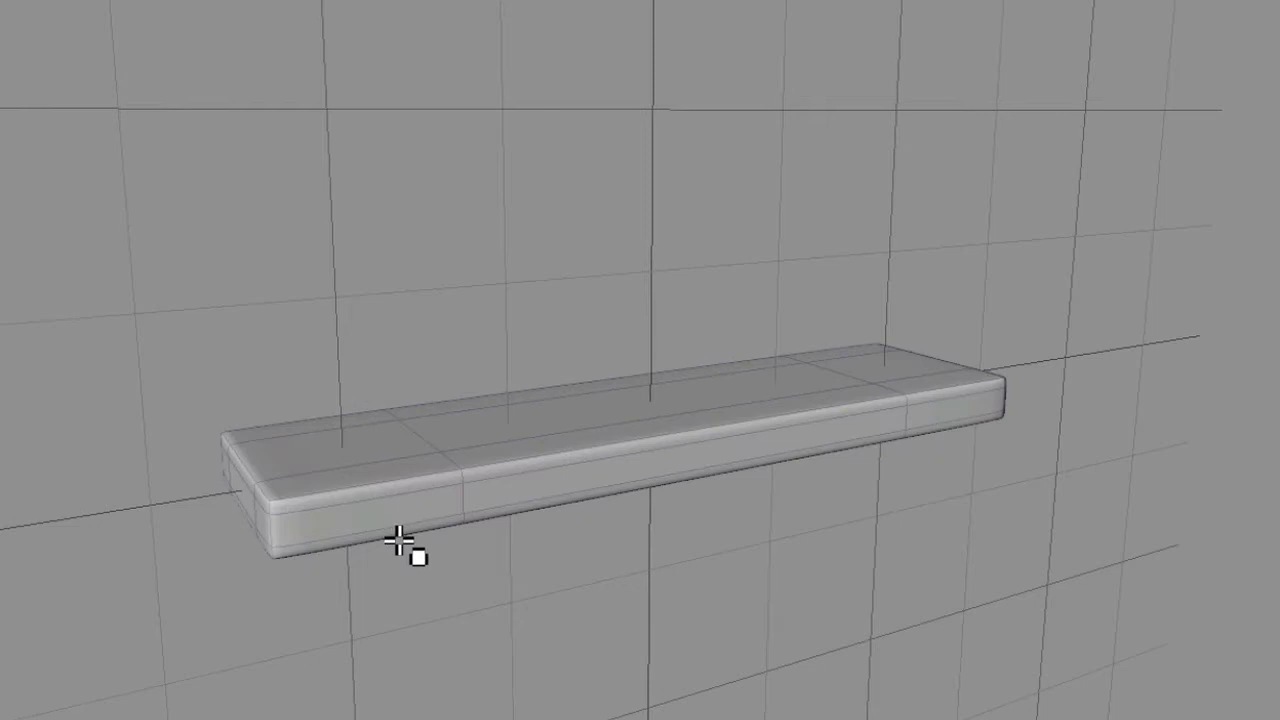
pyautogui.keyDown('alt'); pyautogui.moveTo(399, 541); pyautogui.dragTo(374, 554); pyautogui.keyUp('alt')
pyautogui.press('Tab')
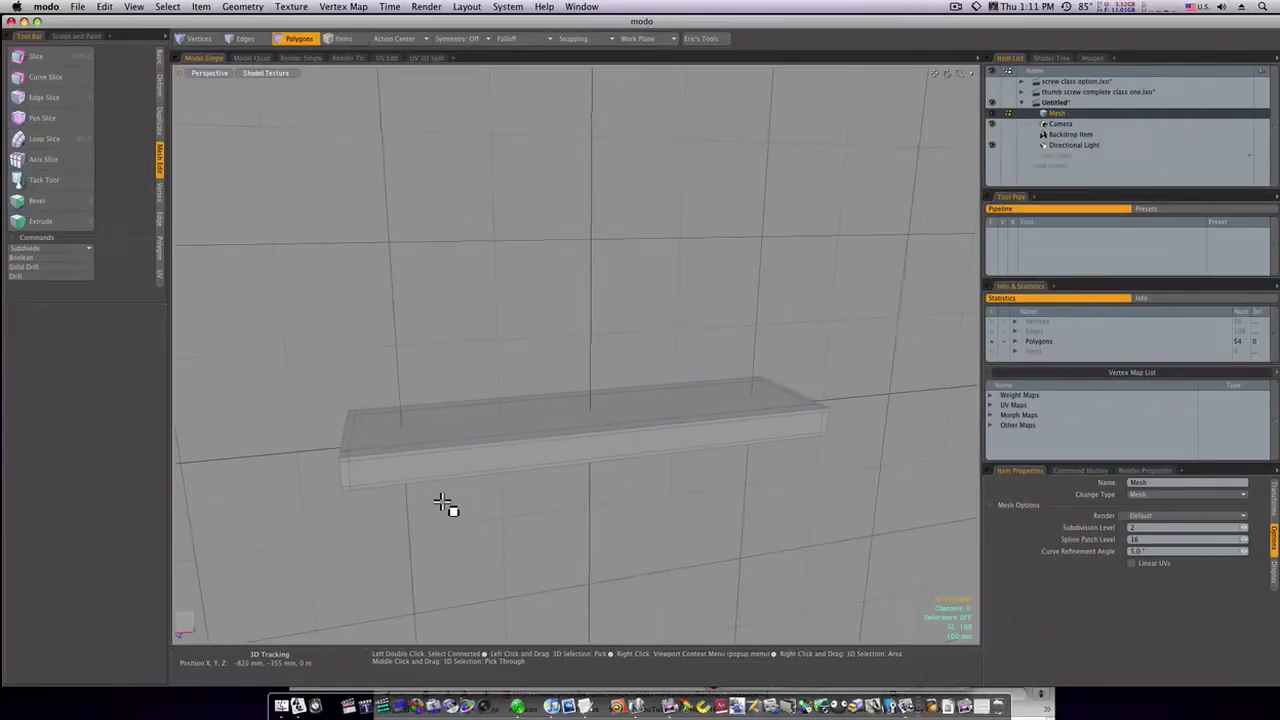
pyautogui.keyDown('alt'); pyautogui.moveTo(446, 500); pyautogui.dragTo(437, 506); pyautogui.keyUp('alt')
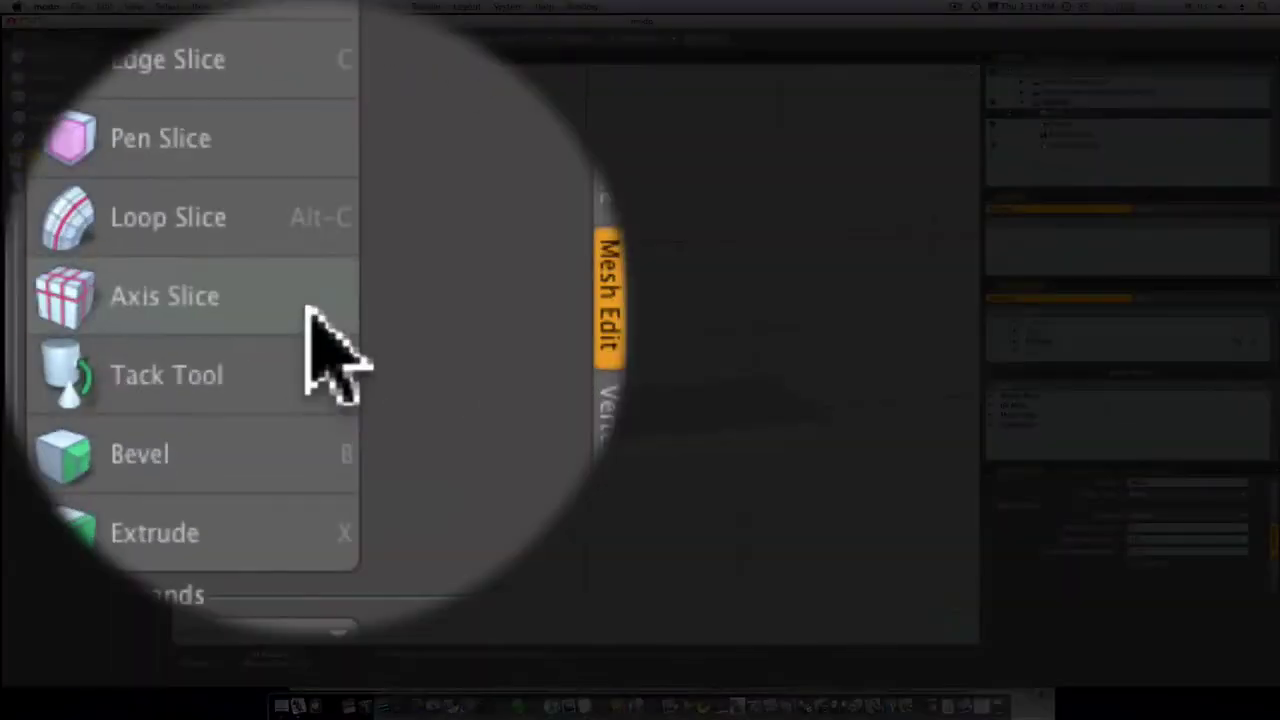
# Axis slice the box with 14 cuts in X and 0 in Y and Z
pyautogui.click(82, 165)
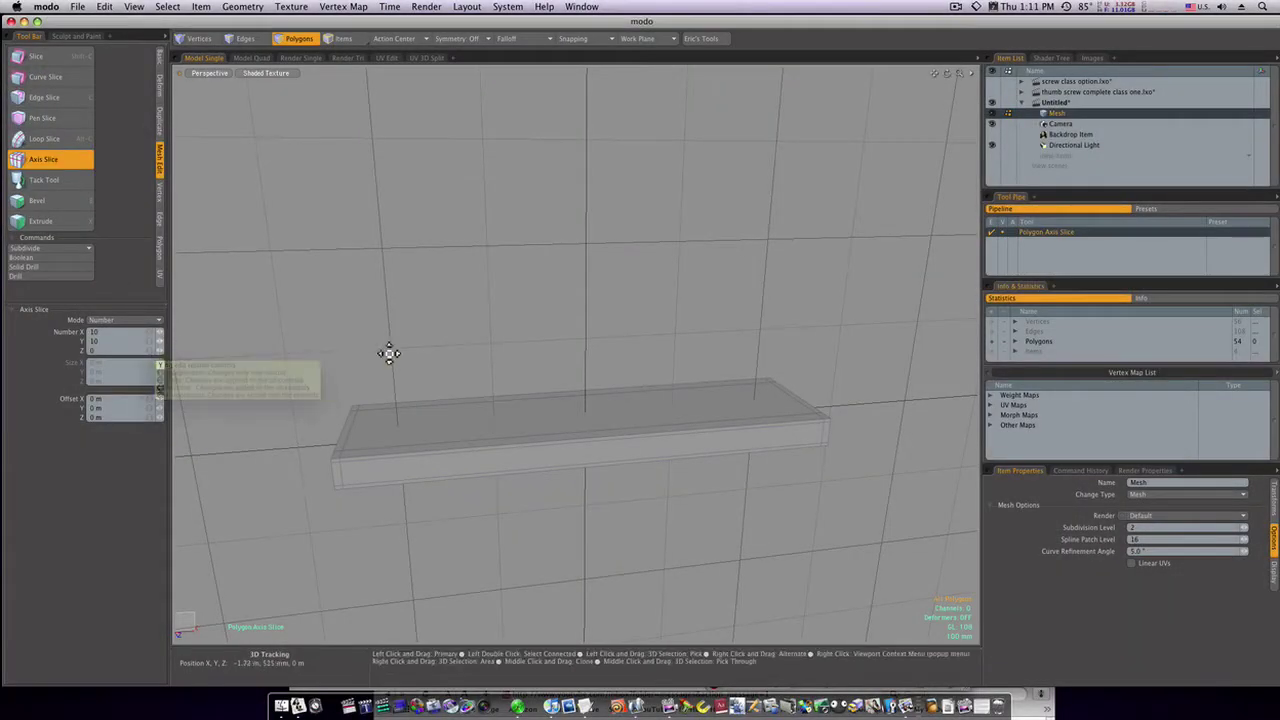
pyautogui.click(533, 372)
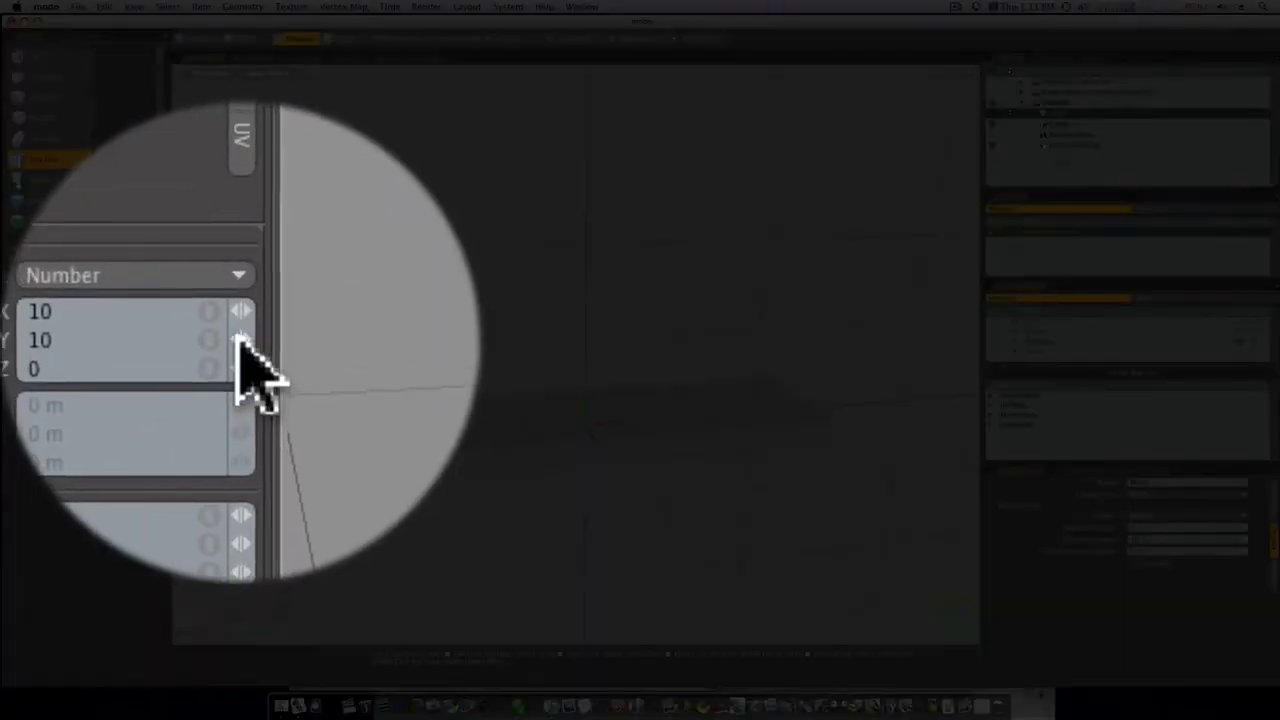
pyautogui.moveTo(158, 341); pyautogui.dragTo(150, 341)
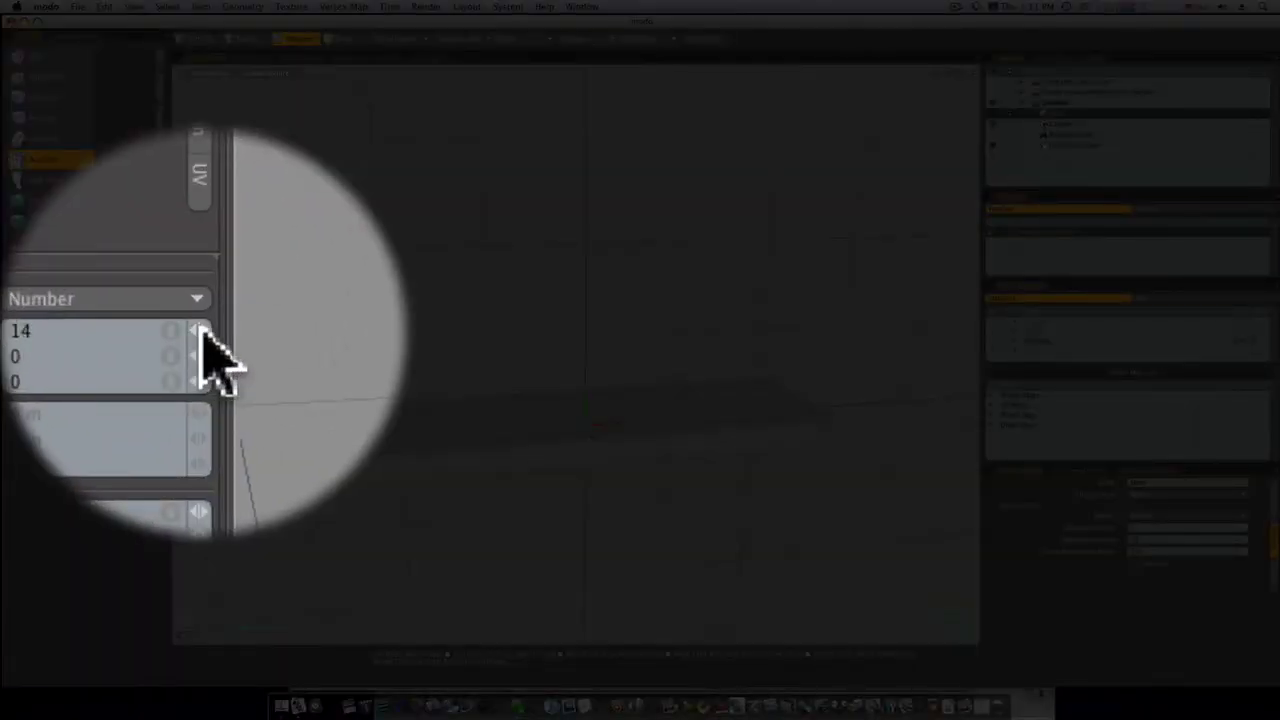
pyautogui.press('space')
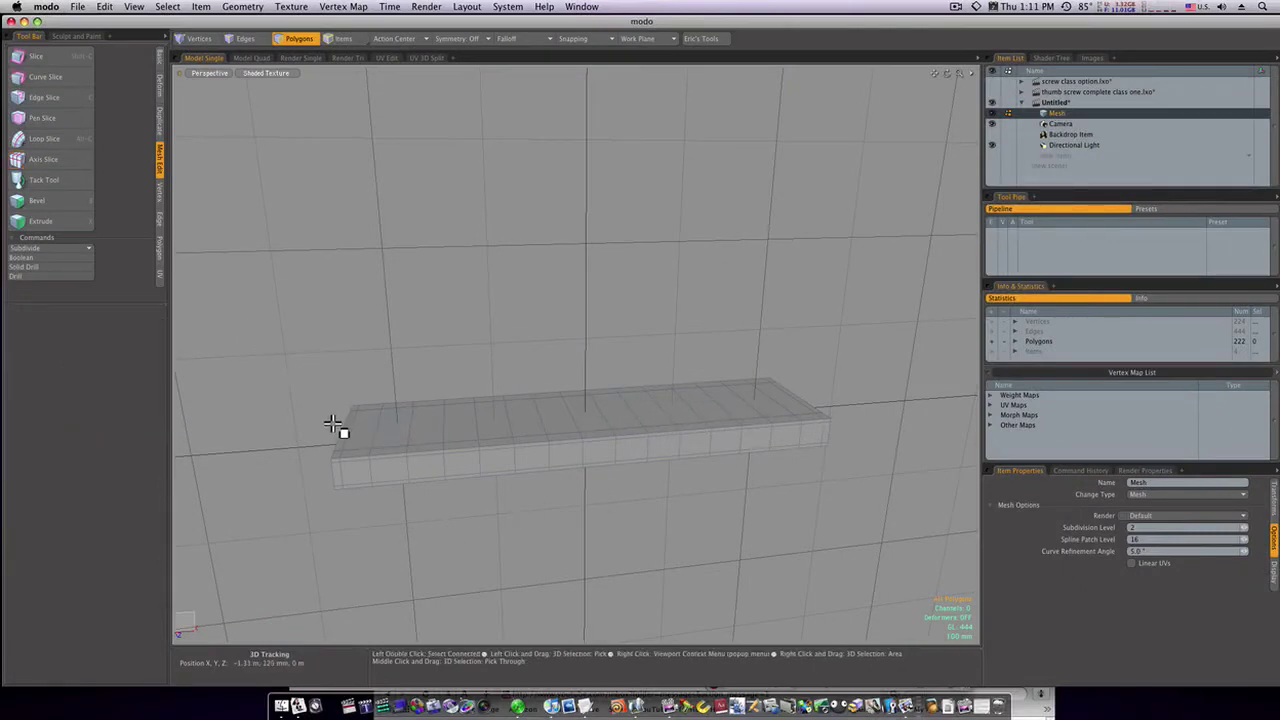
# Loop slice the row of inner top polygons with a single lengthwise cut at 50%
pyautogui.moveTo(336, 431); pyautogui.dragTo(481, 426)
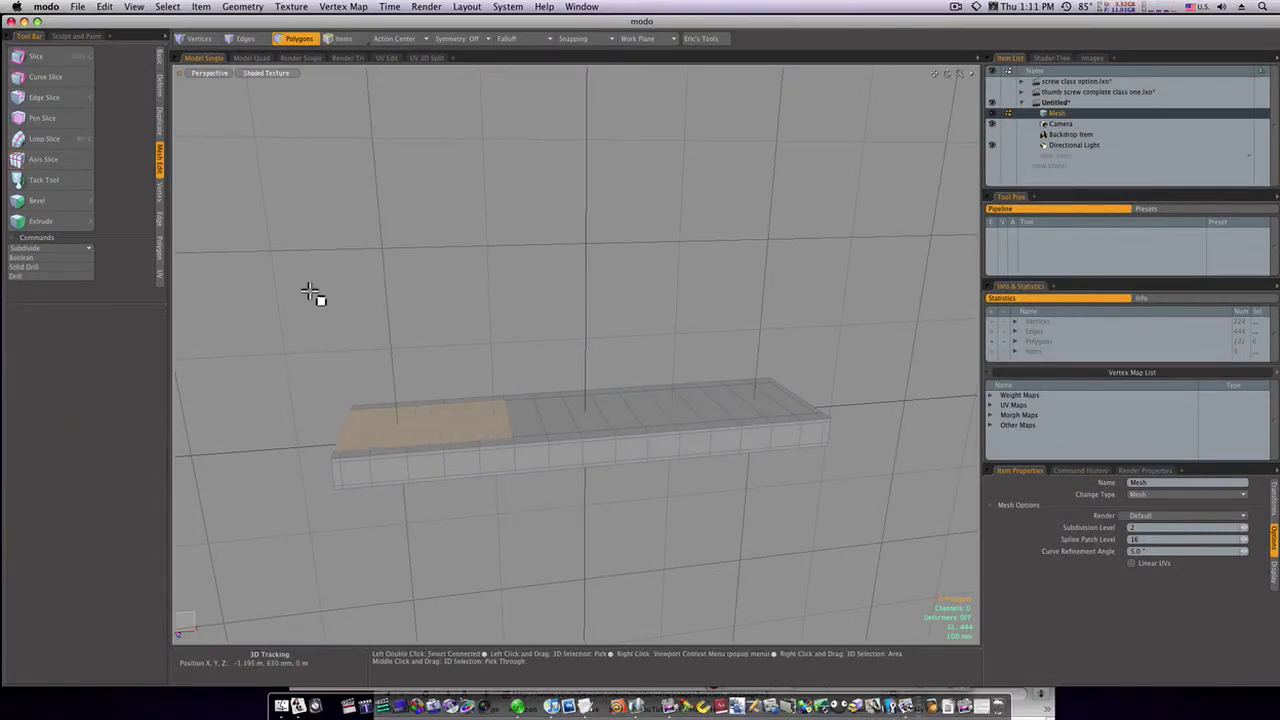
pyautogui.click(82, 138)
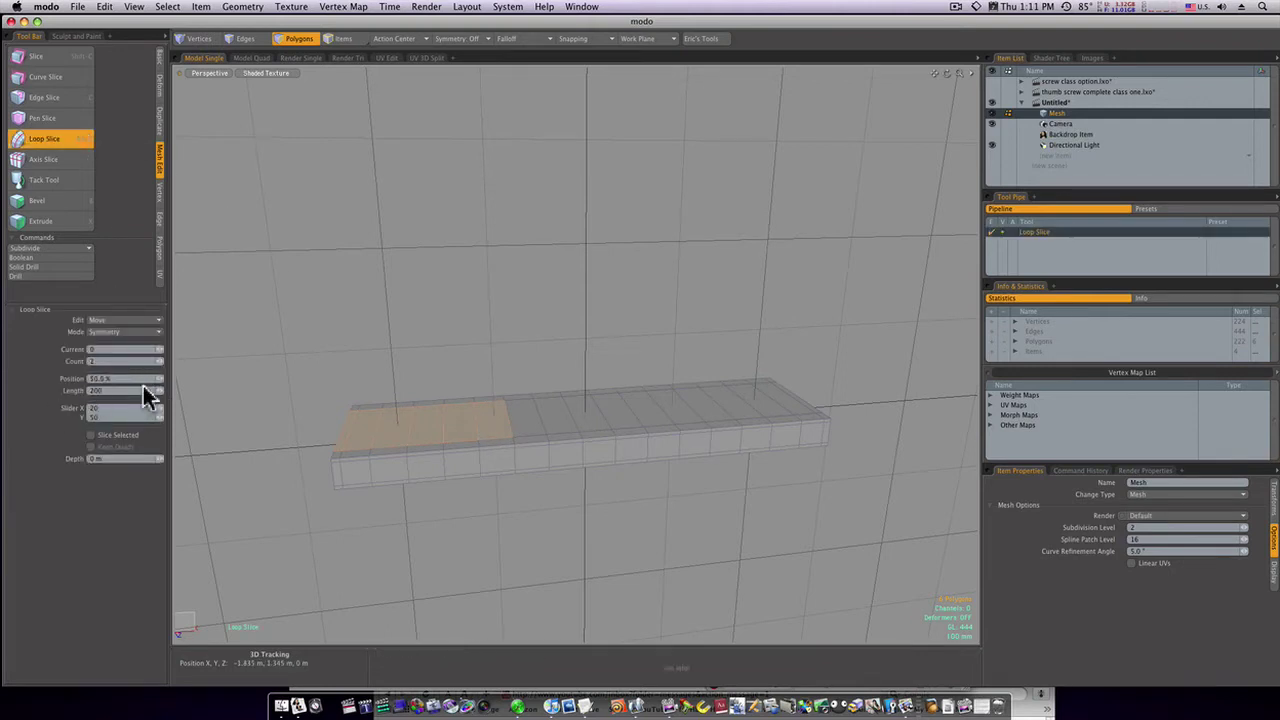
pyautogui.click(450, 427)
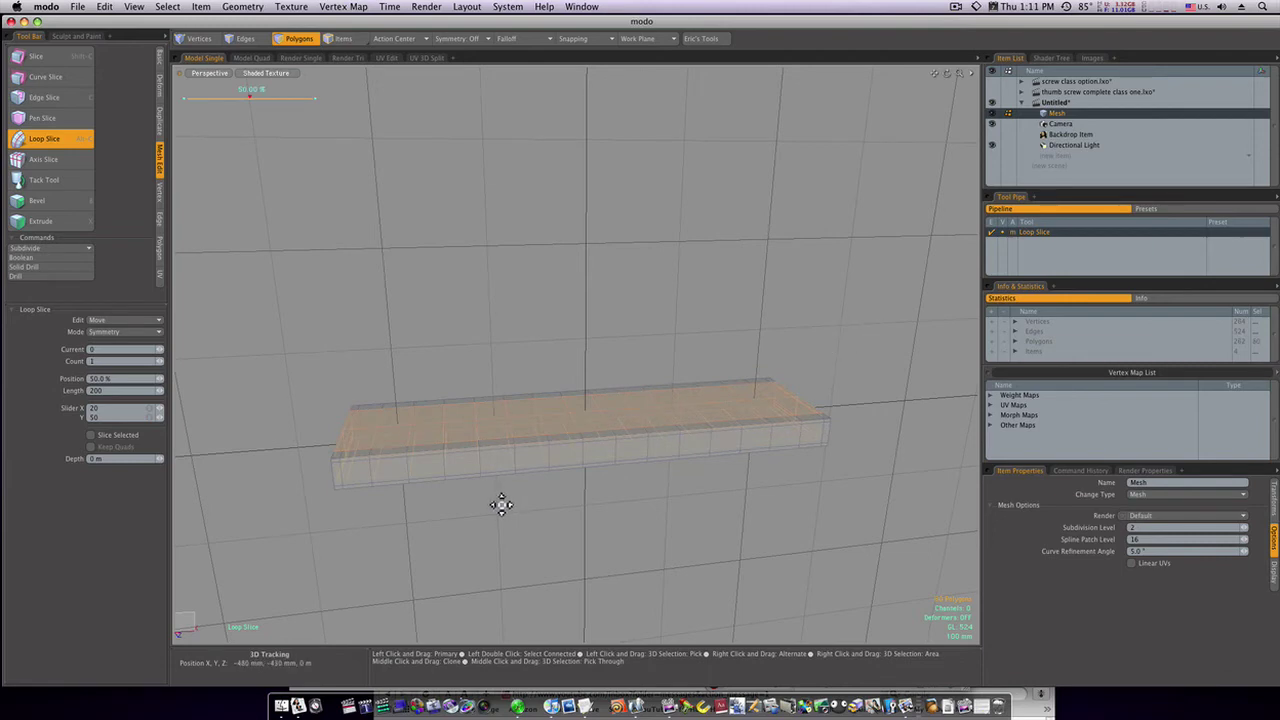
pyautogui.press('space')
pyautogui.keyDown('alt'); pyautogui.moveTo(516, 500); pyautogui.dragTo(500, 514); pyautogui.keyUp('alt')
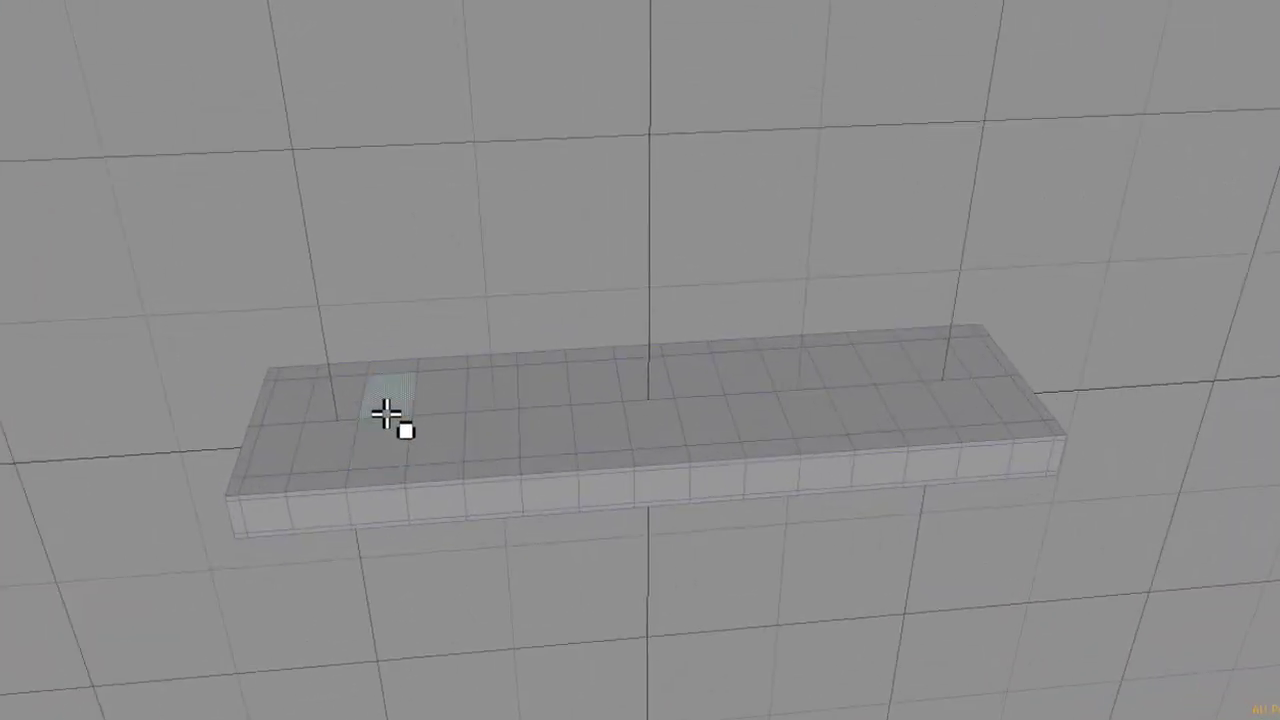
# Select a two-by-two block of polygons near the bar's left end on the top face and the matching block on the underside
pyautogui.click(409, 413)
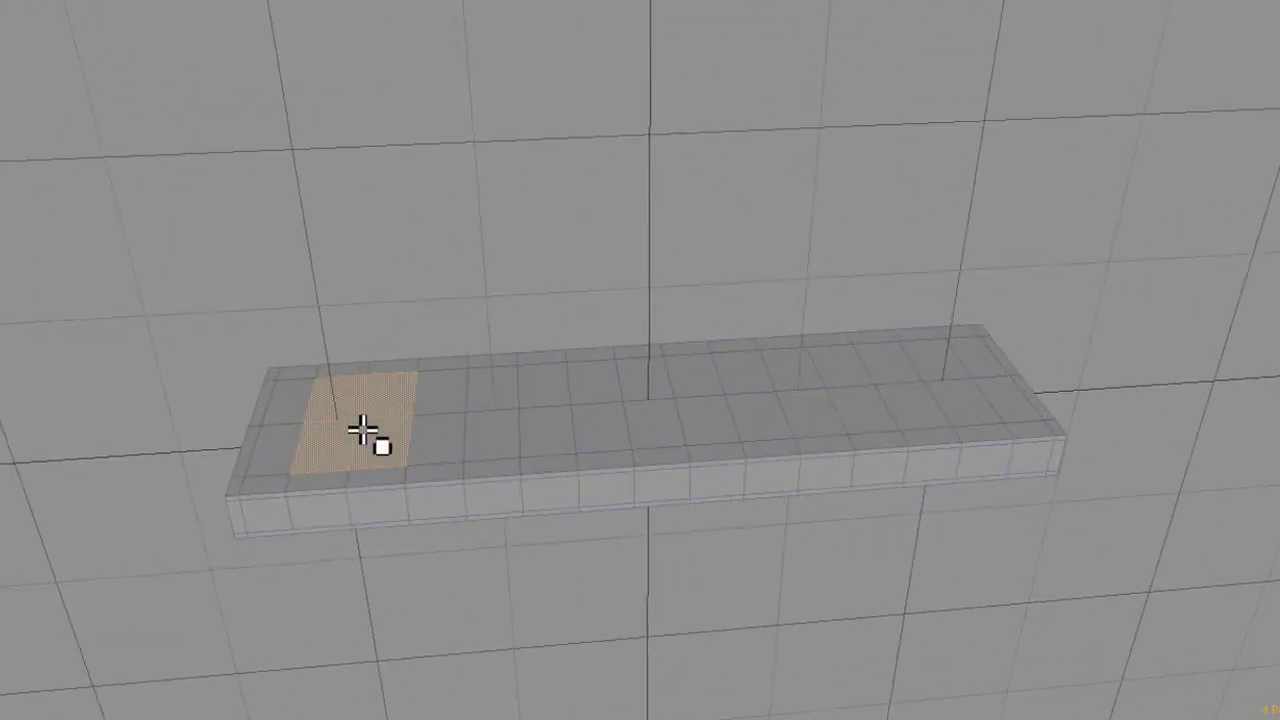
pyautogui.keyDown('alt'); pyautogui.moveTo(360, 429); pyautogui.dragTo(403, 242); pyautogui.keyUp('alt')
pyautogui.moveTo(380, 300)
pyautogui.keyDown('shift'); pyautogui.mouseDown()
pyautogui.moveTo(317, 317)
pyautogui.moveTo(355, 335)
pyautogui.mouseUp(); pyautogui.keyUp('shift')
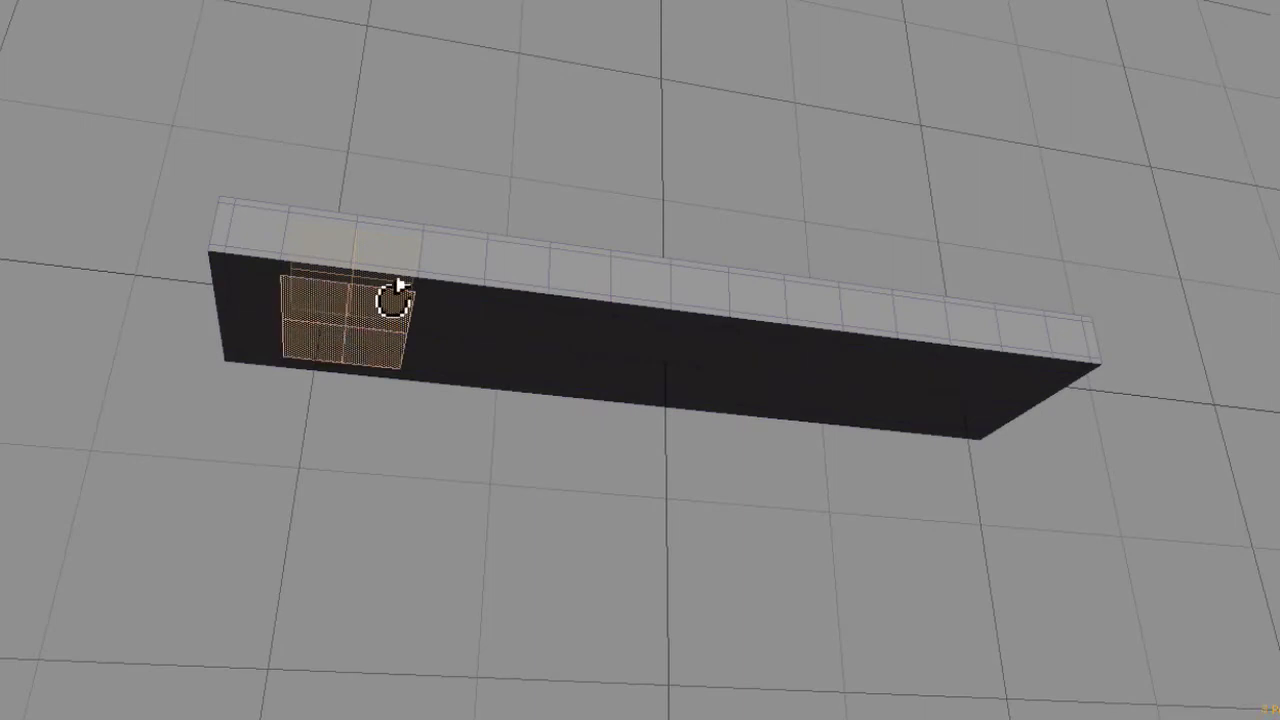
pyautogui.keyDown('alt'); pyautogui.moveTo(395, 290); pyautogui.dragTo(360, 535); pyautogui.keyUp('alt')
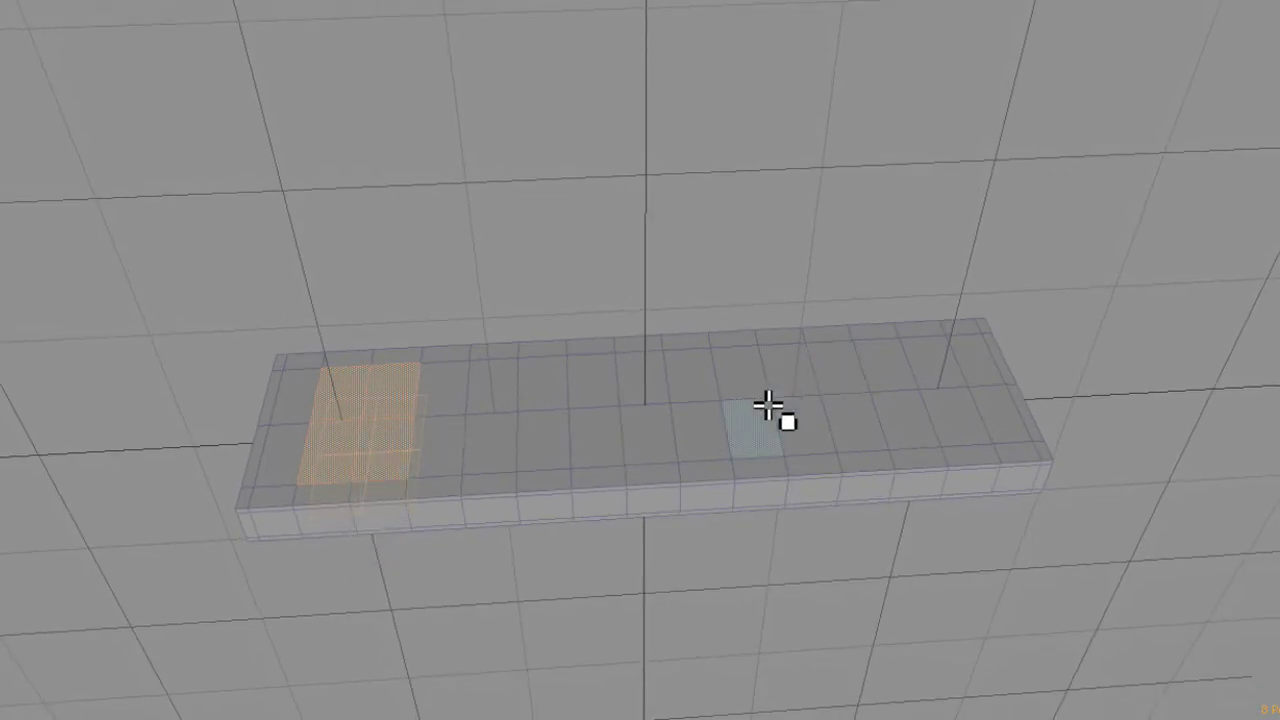
# Add the matching two-by-two polygon blocks near the bar's right end, on both top and underside, to the selection
pyautogui.keyDown('shift'); pyautogui.click(951, 411); pyautogui.keyUp('shift')
pyautogui.keyDown('shift'); pyautogui.click(943, 377); pyautogui.keyUp('shift')
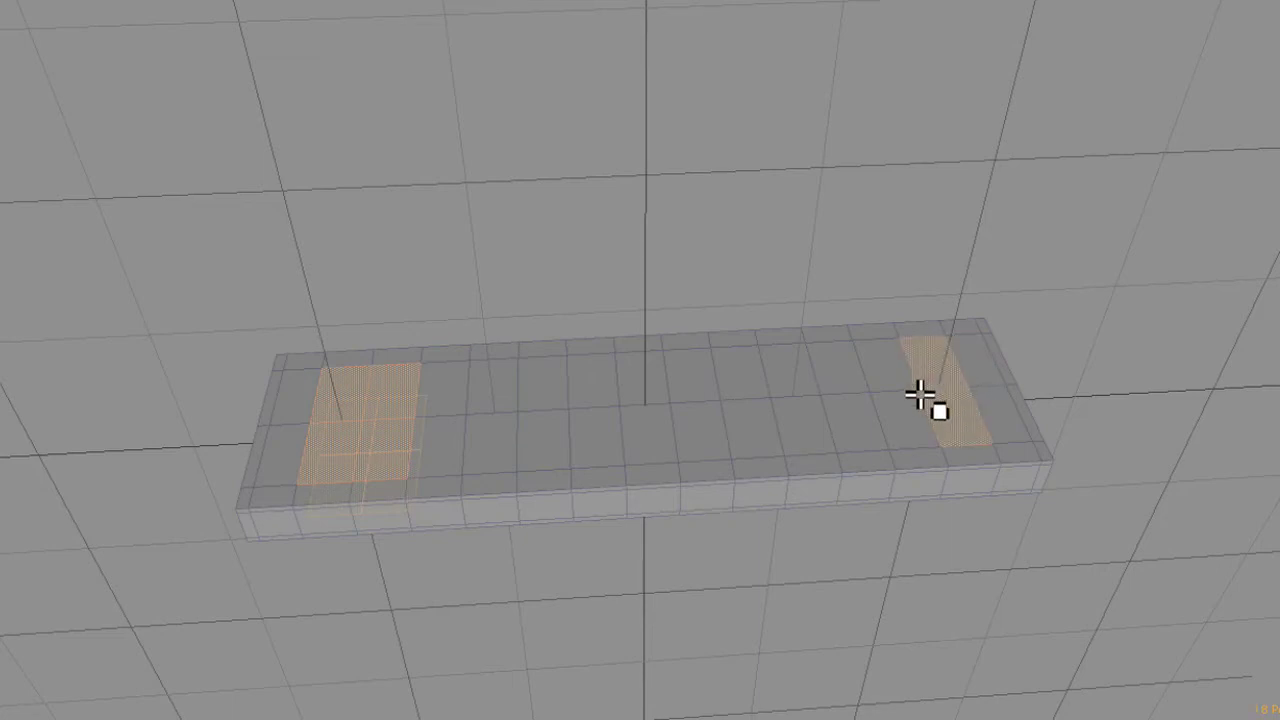
pyautogui.keyDown('shift'); pyautogui.click(920, 397); pyautogui.keyUp('shift')
pyautogui.keyDown('shift'); pyautogui.click(909, 378); pyautogui.keyUp('shift')
pyautogui.keyDown('alt'); pyautogui.moveTo(920, 400); pyautogui.dragTo(971, 466); pyautogui.keyUp('alt')
pyautogui.keyDown('shift'); pyautogui.click(937, 360); pyautogui.keyUp('shift')
pyautogui.keyDown('shift'); pyautogui.click(931, 379); pyautogui.keyUp('shift')
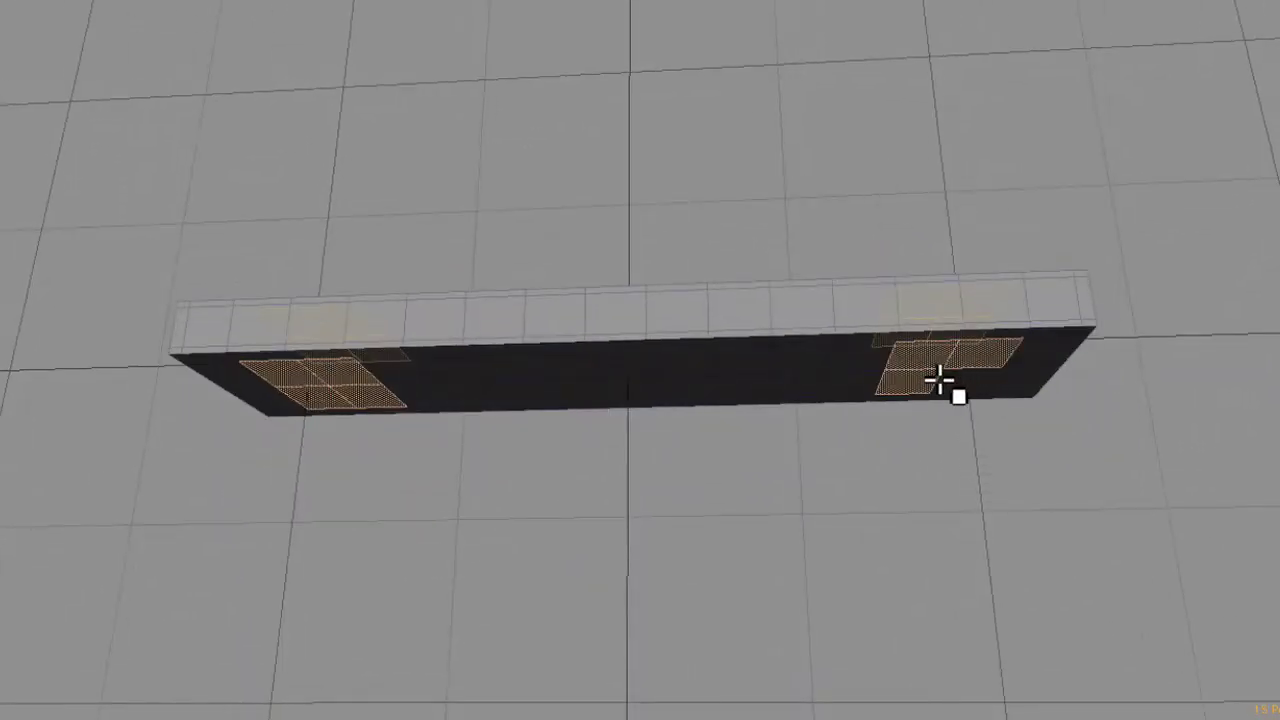
pyautogui.keyDown('shift'); pyautogui.click(949, 381); pyautogui.keyUp('shift')
pyautogui.keyDown('alt'); pyautogui.moveTo(863, 398); pyautogui.dragTo(848, 603); pyautogui.keyUp('alt')
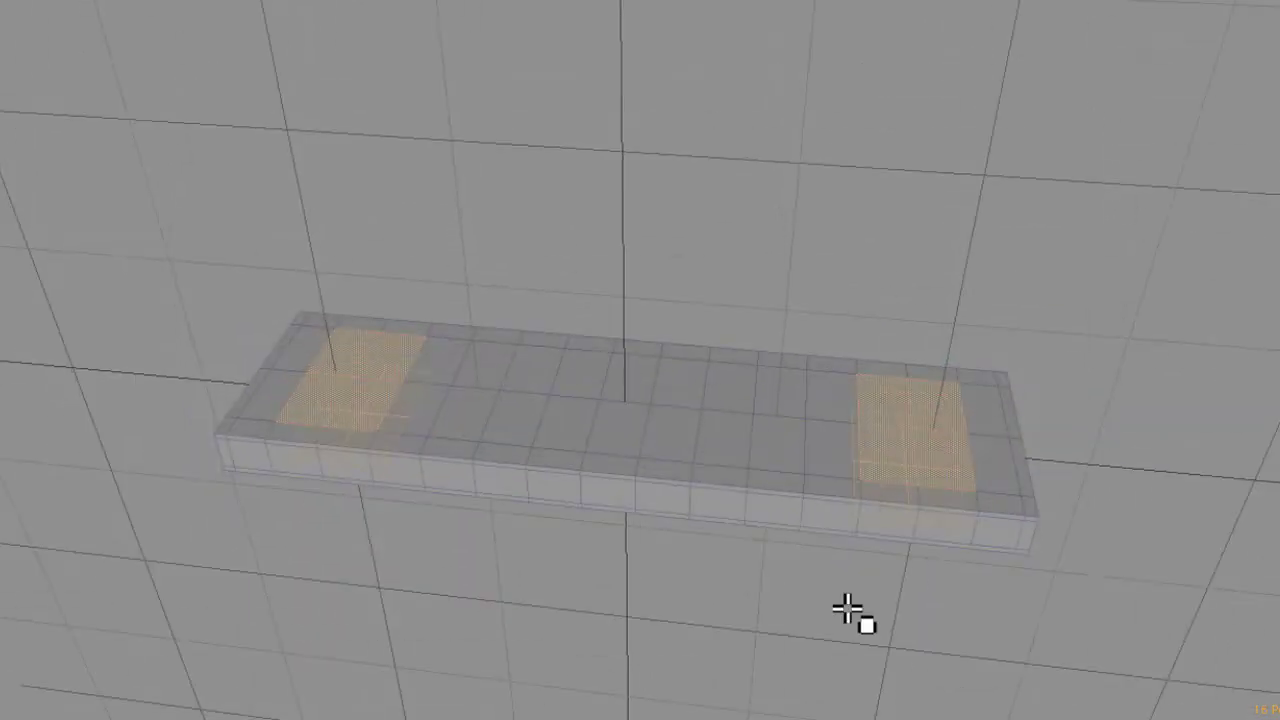
# Bevel the selected blocks inward with a 0 m shift and scale them down across the bar's width until roughly square
pyautogui.press('b')
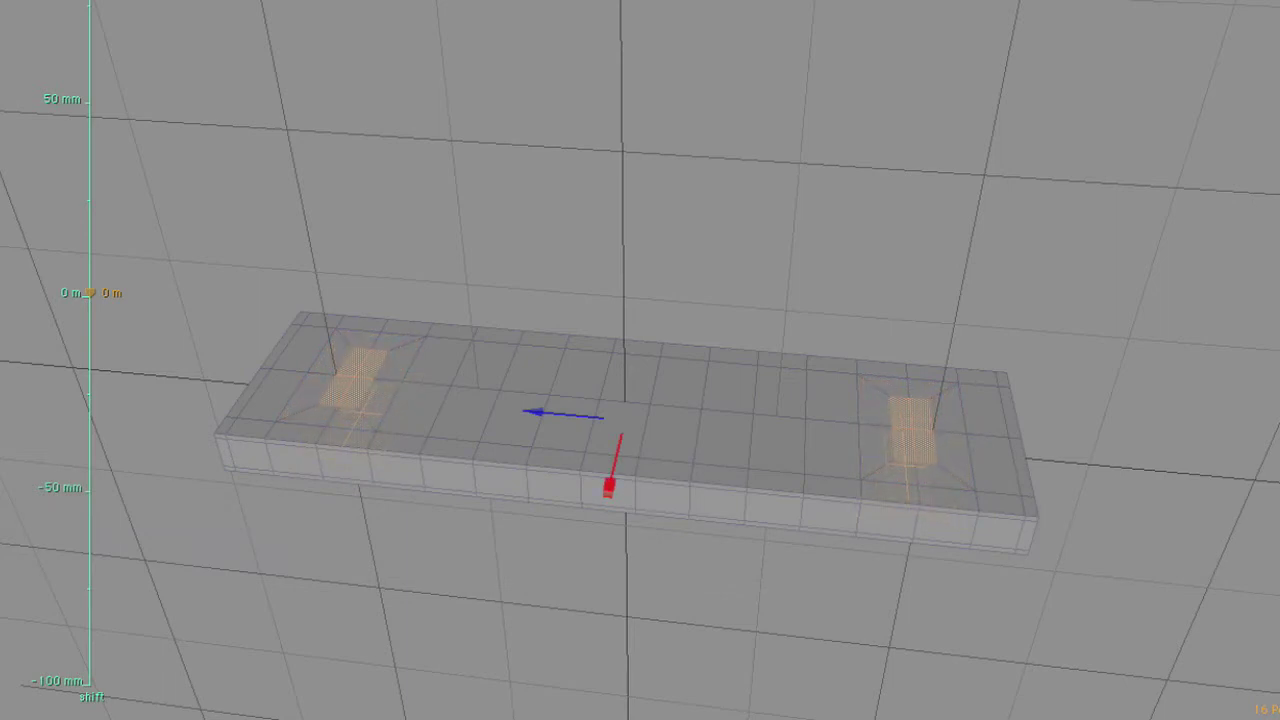
pyautogui.press('space')
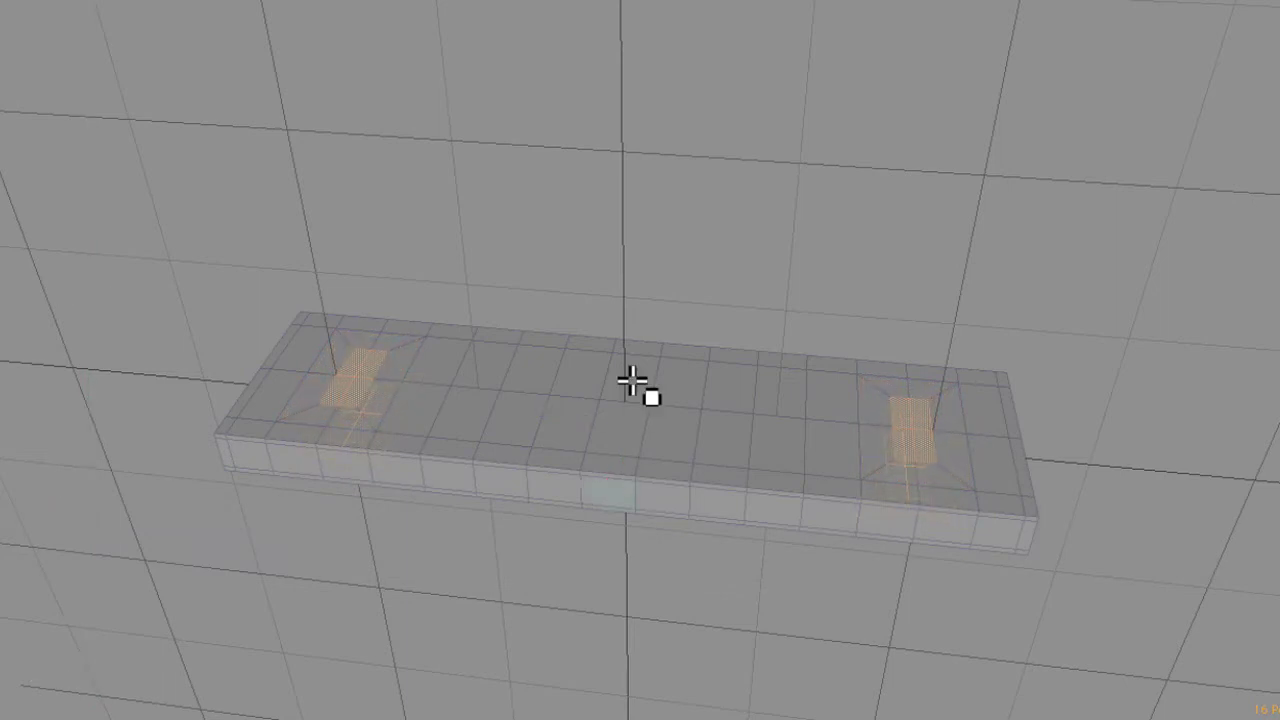
pyautogui.press('r')
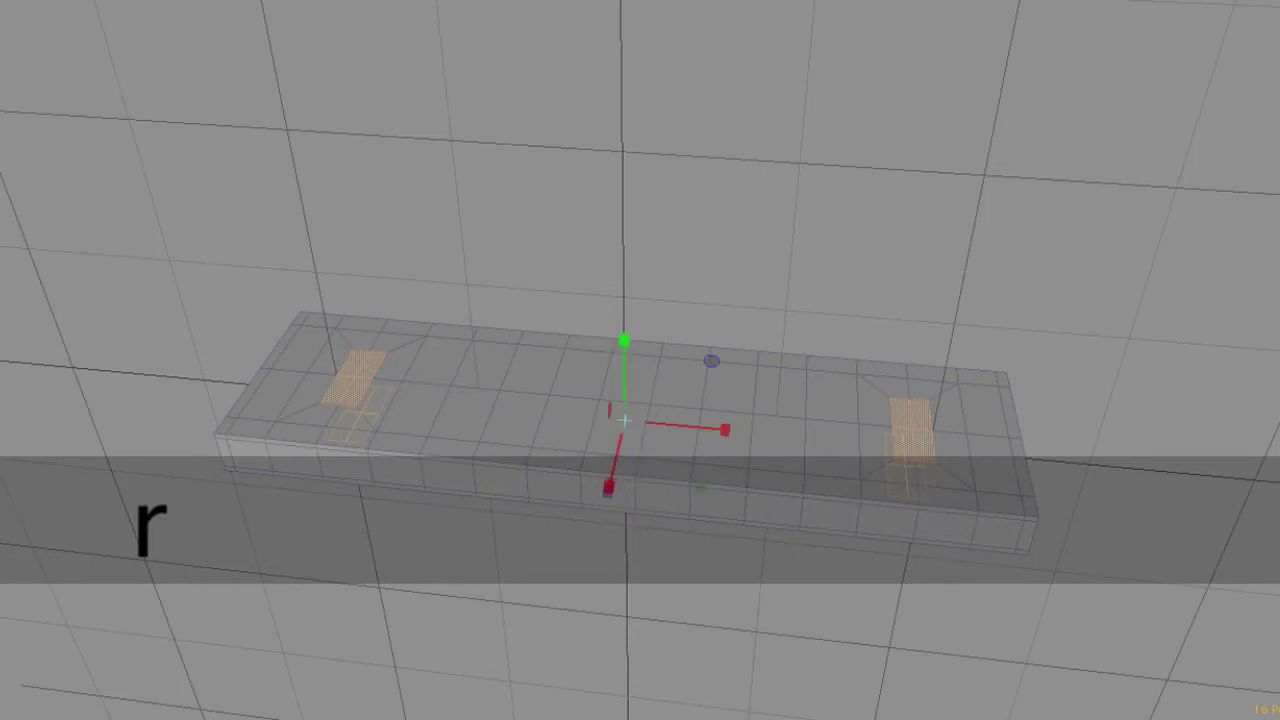
pyautogui.moveTo(608, 487); pyautogui.dragTo(617, 452)
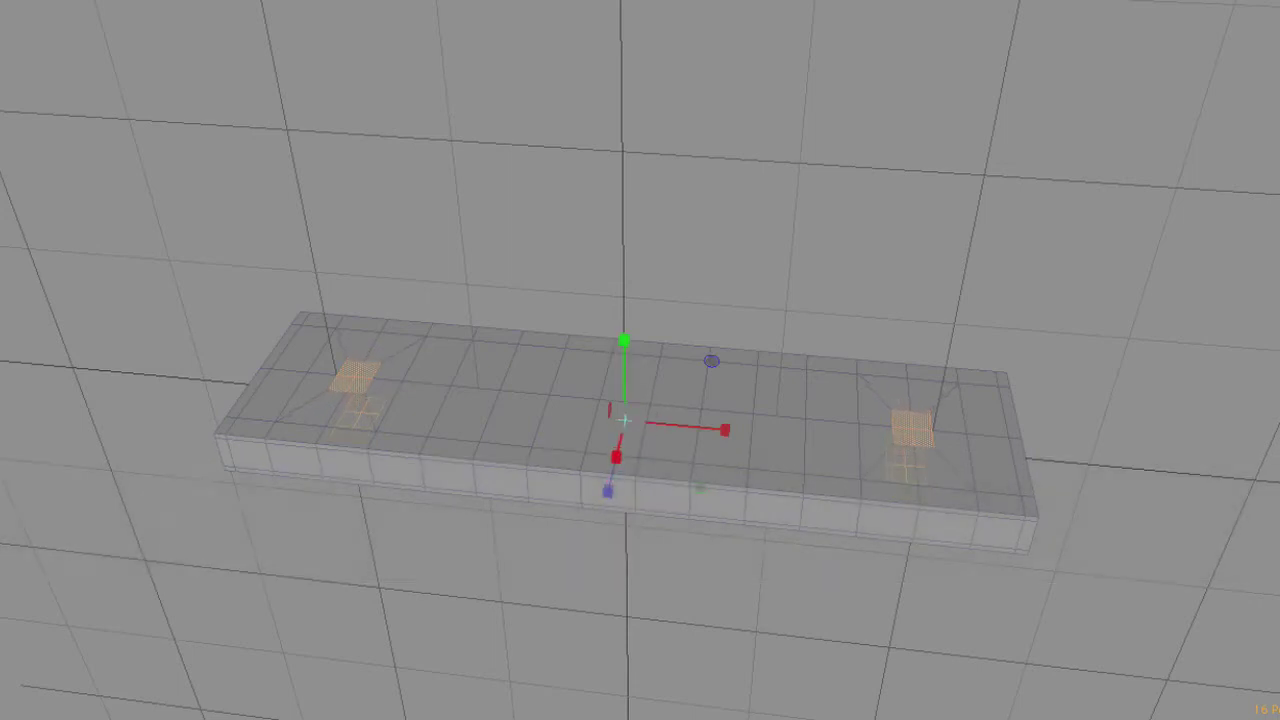
pyautogui.press('q')
# Bridge the matching polygon blocks on the bar's top and underside to open through-holes near both ends
pyautogui.keyDown('alt'); pyautogui.moveTo(634, 309); pyautogui.dragTo(736, 342); pyautogui.keyUp('alt')
pyautogui.moveTo(546, 432); pyautogui.dragTo(623, 183)
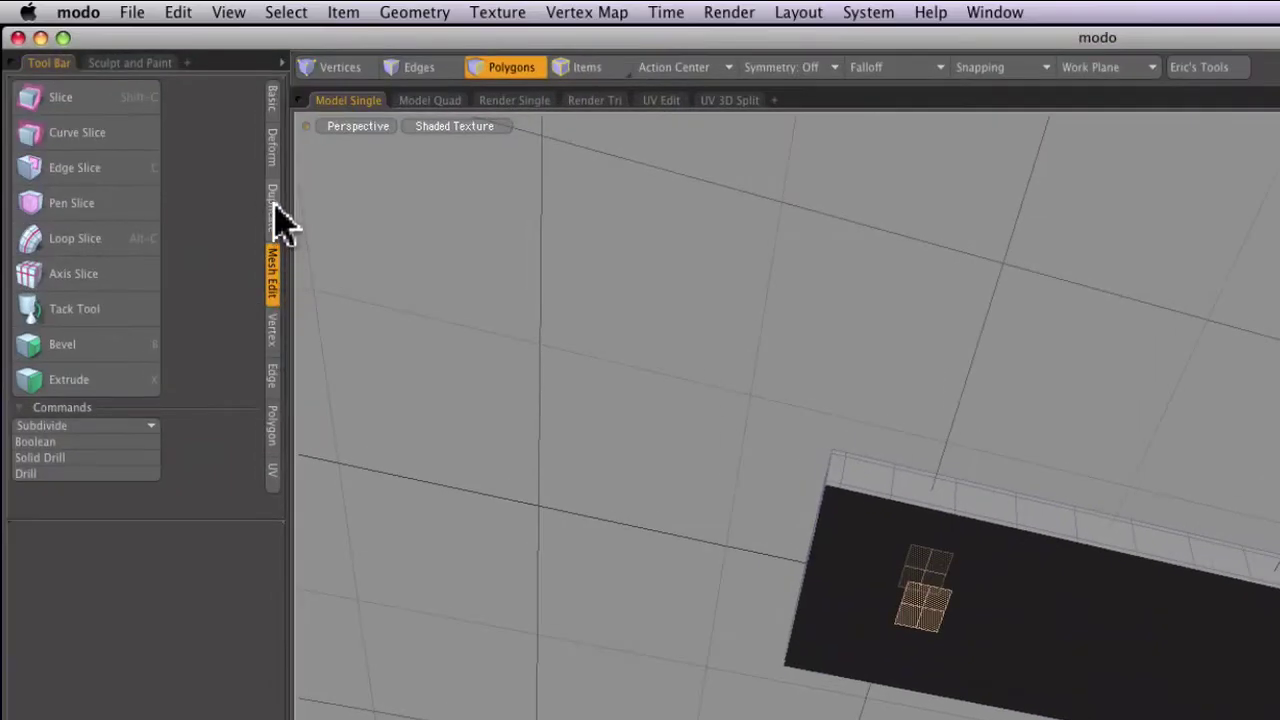
pyautogui.click(266, 198)
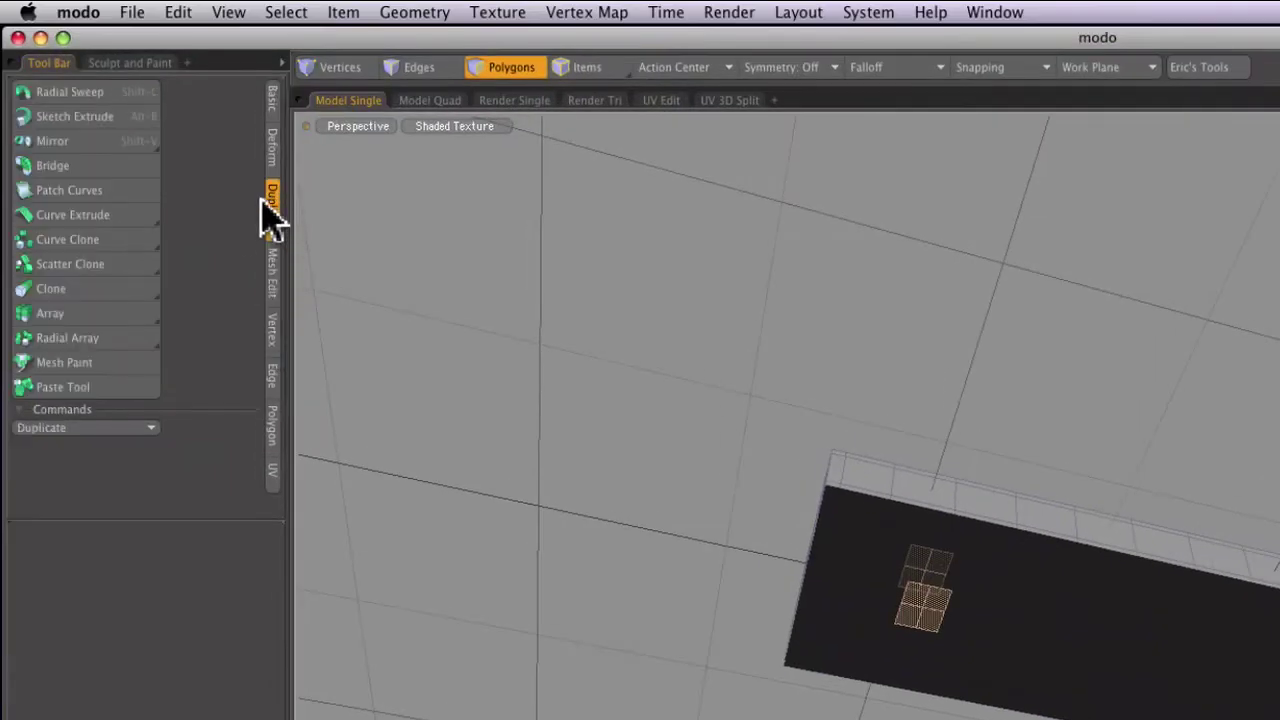
pyautogui.click(134, 166)
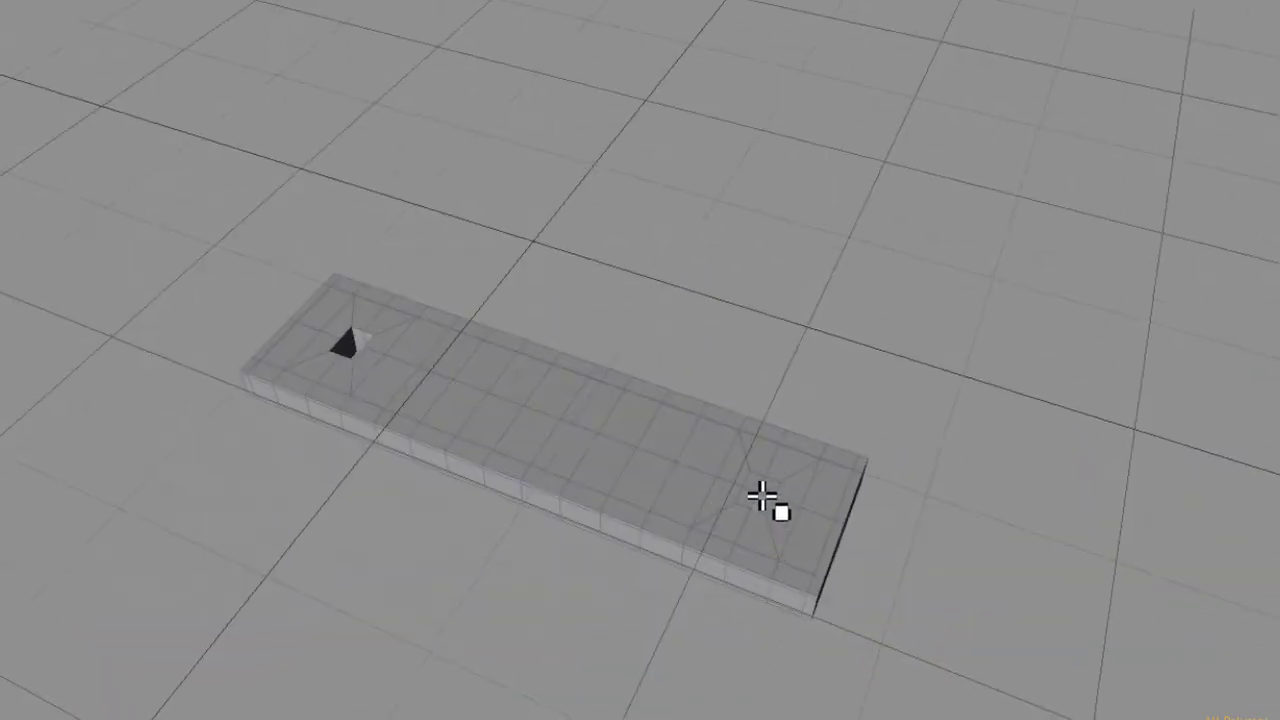
# Convert the bar with its two through-holes to a smoothed subdivision surface
pyautogui.keyDown('alt'); pyautogui.moveTo(753, 490); pyautogui.dragTo(777, 251); pyautogui.keyUp('alt')
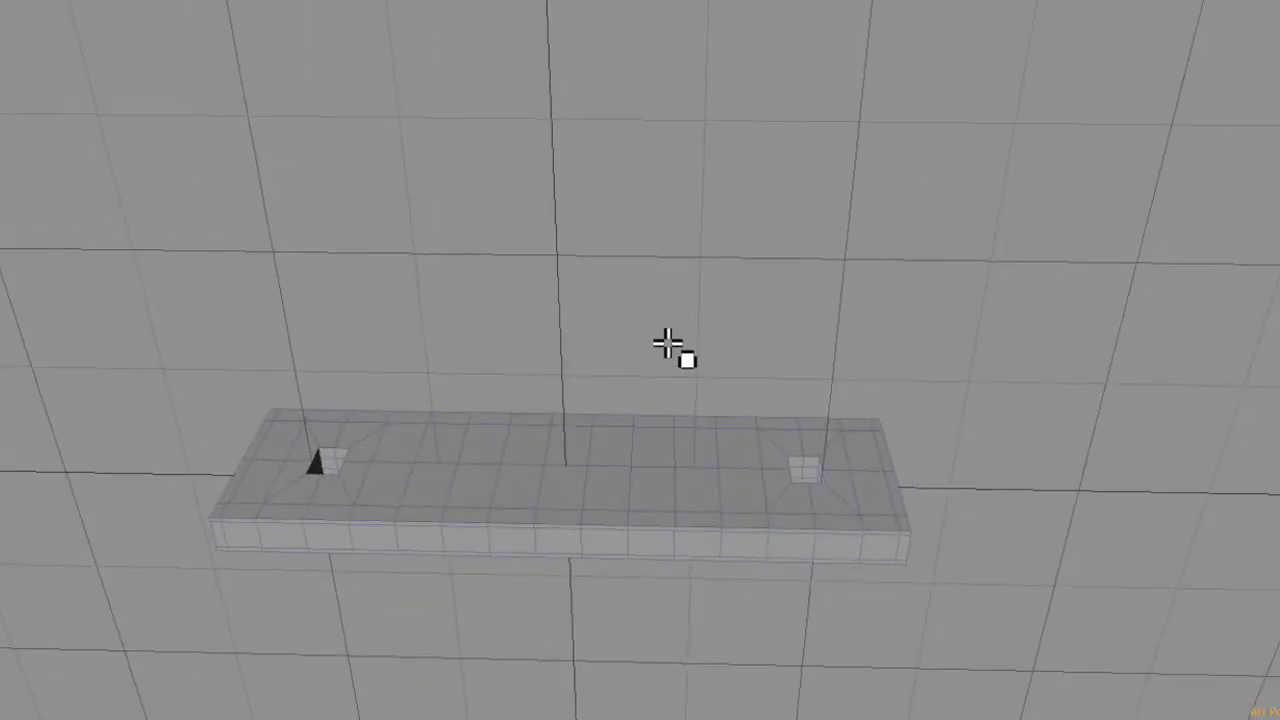
pyautogui.press('Tab')
pyautogui.keyDown('alt'); pyautogui.moveTo(600, 389); pyautogui.dragTo(628, 493); pyautogui.keyUp('alt')
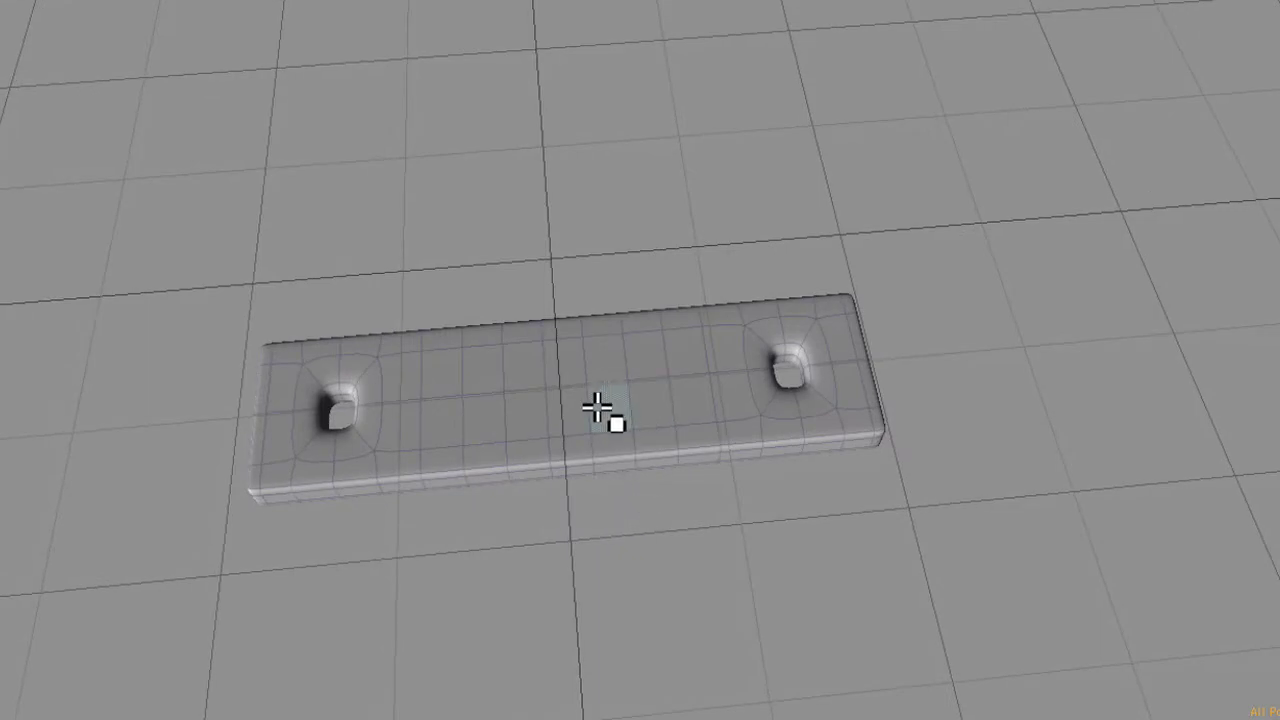
# Examine the smoothed bar and its two screw holes from above, close up and from the side
pyautogui.keyDown('alt'); pyautogui.moveTo(580, 443); pyautogui.dragTo(551, 452); pyautogui.keyUp('alt')
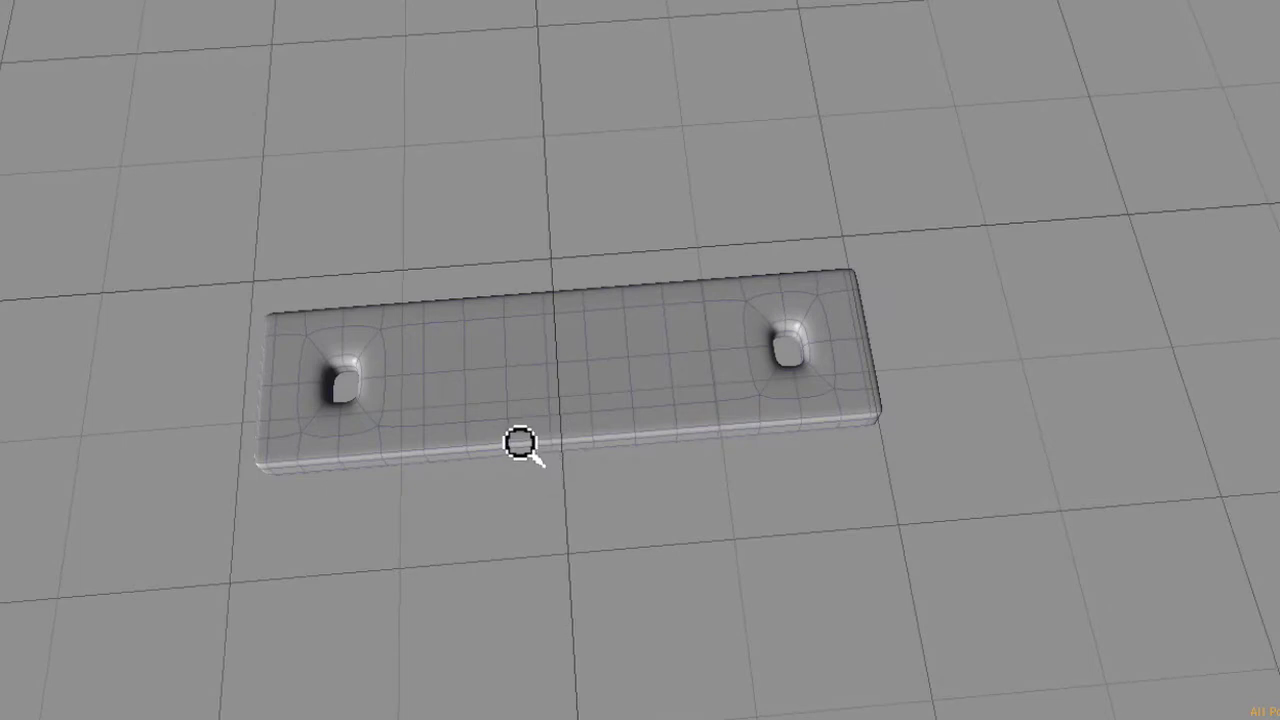
pyautogui.keyDown('alt'); pyautogui.moveTo(520, 444); pyautogui.dragTo(486, 443, button='right'); pyautogui.keyUp('alt')
pyautogui.keyDown('alt'); pyautogui.moveTo(486, 443); pyautogui.dragTo(467, 481); pyautogui.keyUp('alt')
pyautogui.keyDown('alt'); pyautogui.moveTo(469, 449); pyautogui.dragTo(523, 452, button='middle'); pyautogui.keyUp('alt')
pyautogui.keyDown('alt'); pyautogui.moveTo(554, 494); pyautogui.dragTo(577, 395); pyautogui.keyUp('alt')
pyautogui.keyDown('alt'); pyautogui.keyDown('shift'); pyautogui.moveTo(569, 453); pyautogui.dragTo(586, 357); pyautogui.keyUp('shift'); pyautogui.keyUp('alt')
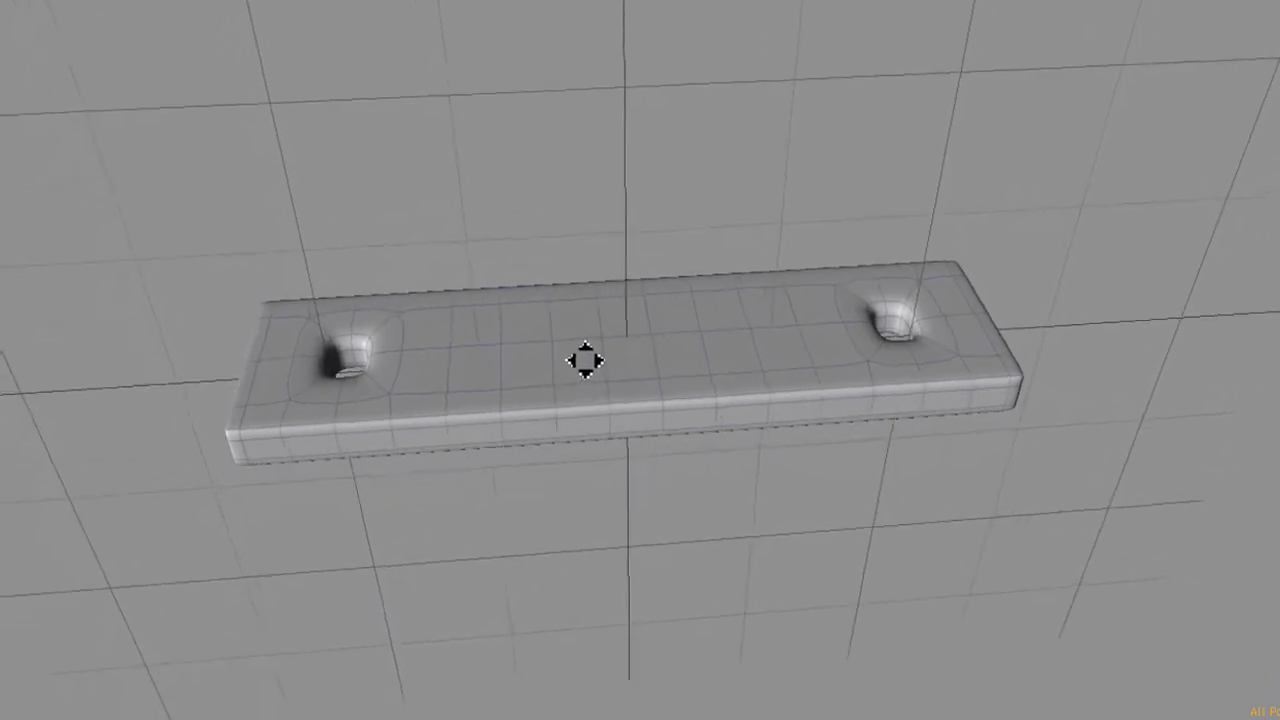
pyautogui.keyDown('alt'); pyautogui.moveTo(578, 413); pyautogui.dragTo(588, 291); pyautogui.keyUp('alt')
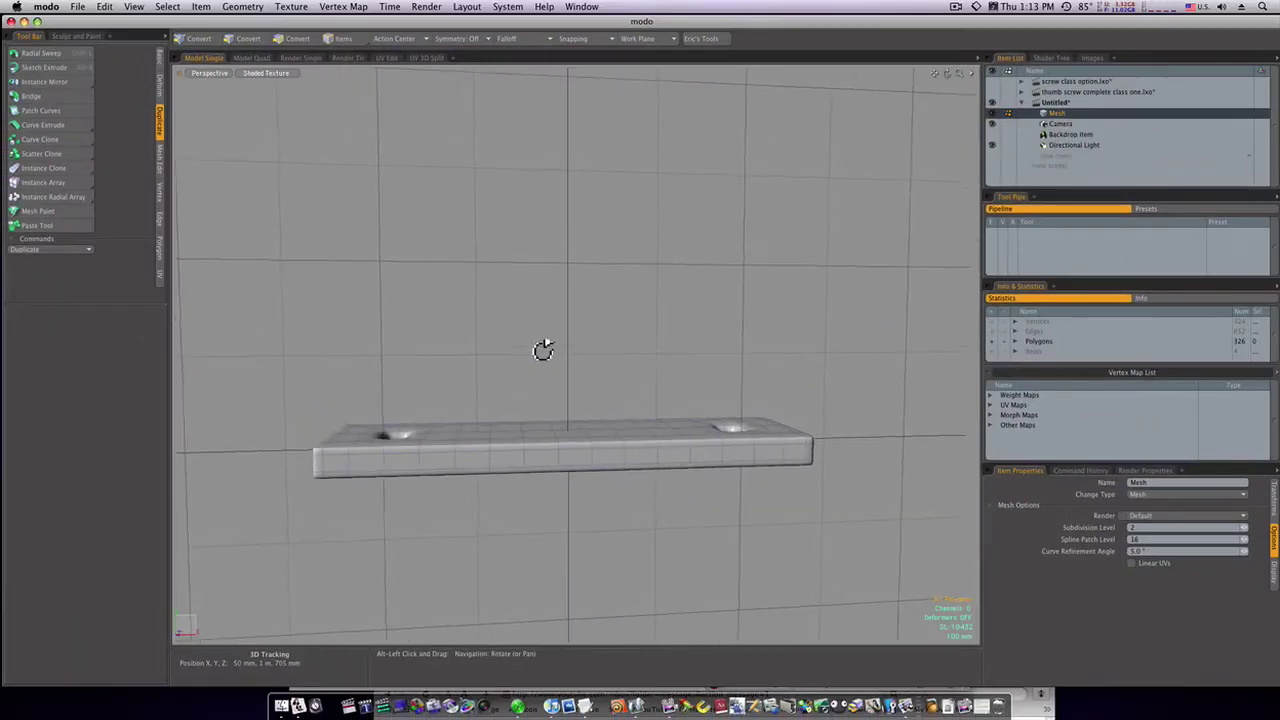
pyautogui.keyDown('alt'); pyautogui.moveTo(543, 349); pyautogui.dragTo(537, 351); pyautogui.keyUp('alt')
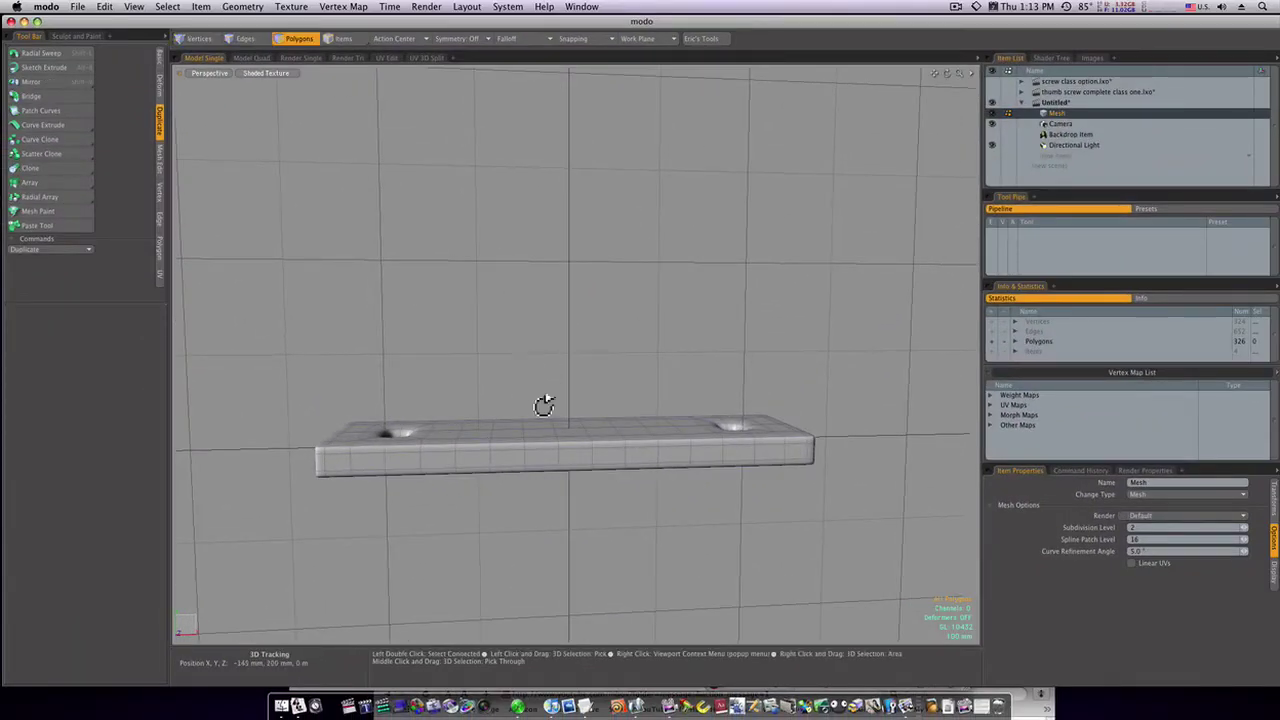
pyautogui.keyDown('alt'); pyautogui.moveTo(540, 403); pyautogui.dragTo(549, 449); pyautogui.keyUp('alt')
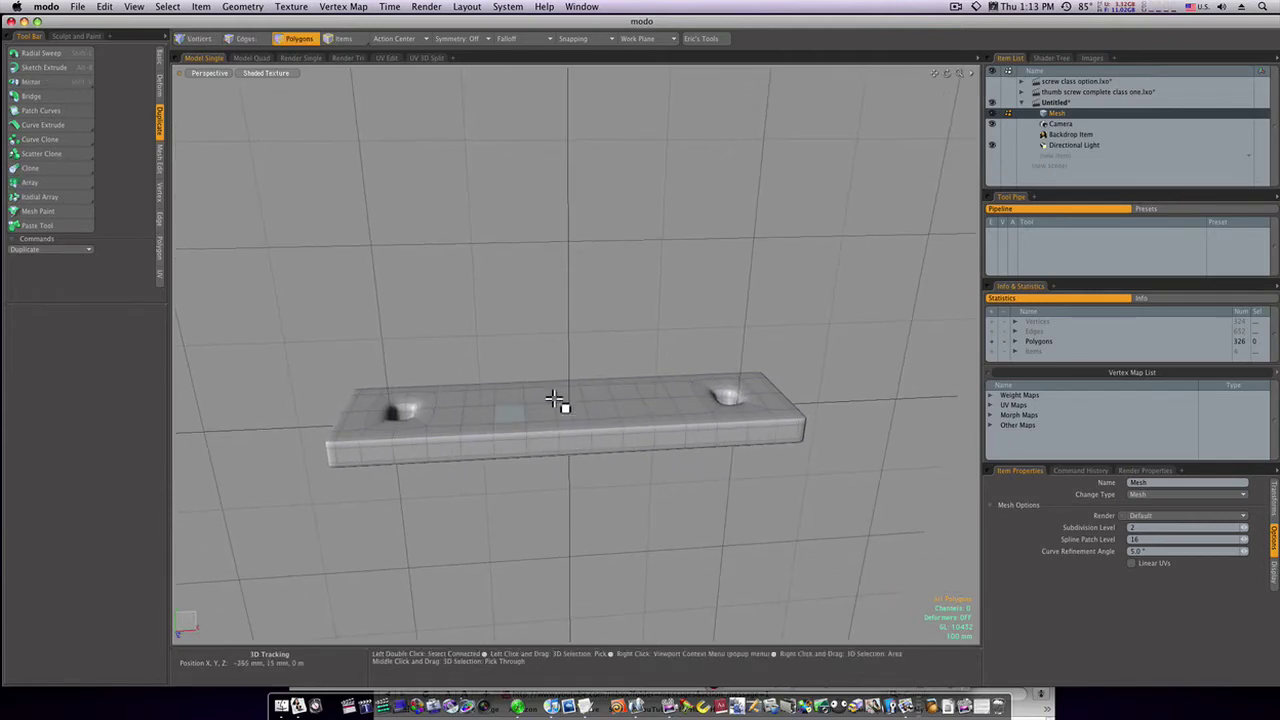
pyautogui.keyDown('alt'); pyautogui.moveTo(563, 382); pyautogui.dragTo(569, 494); pyautogui.keyUp('alt')
# Add a new mesh item to the scene and zoom in on the middle of the bar in polygon mode
pyautogui.click(1061, 155)
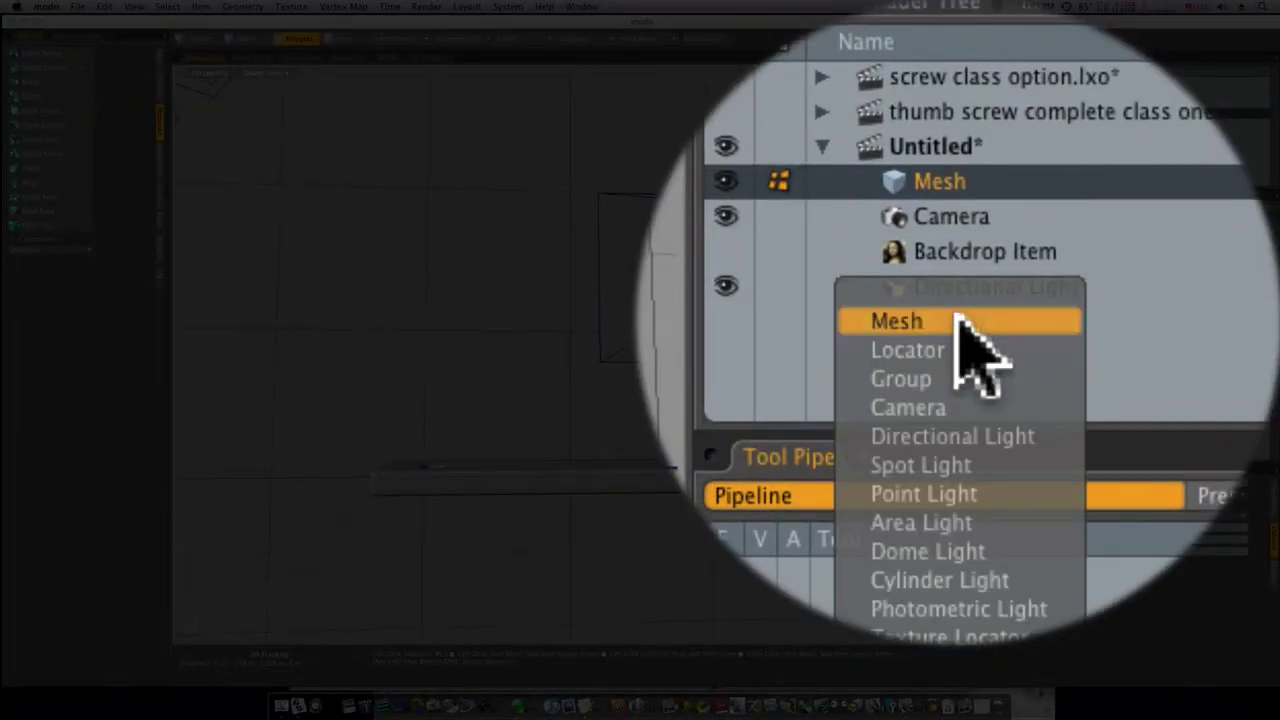
pyautogui.click(1062, 155)
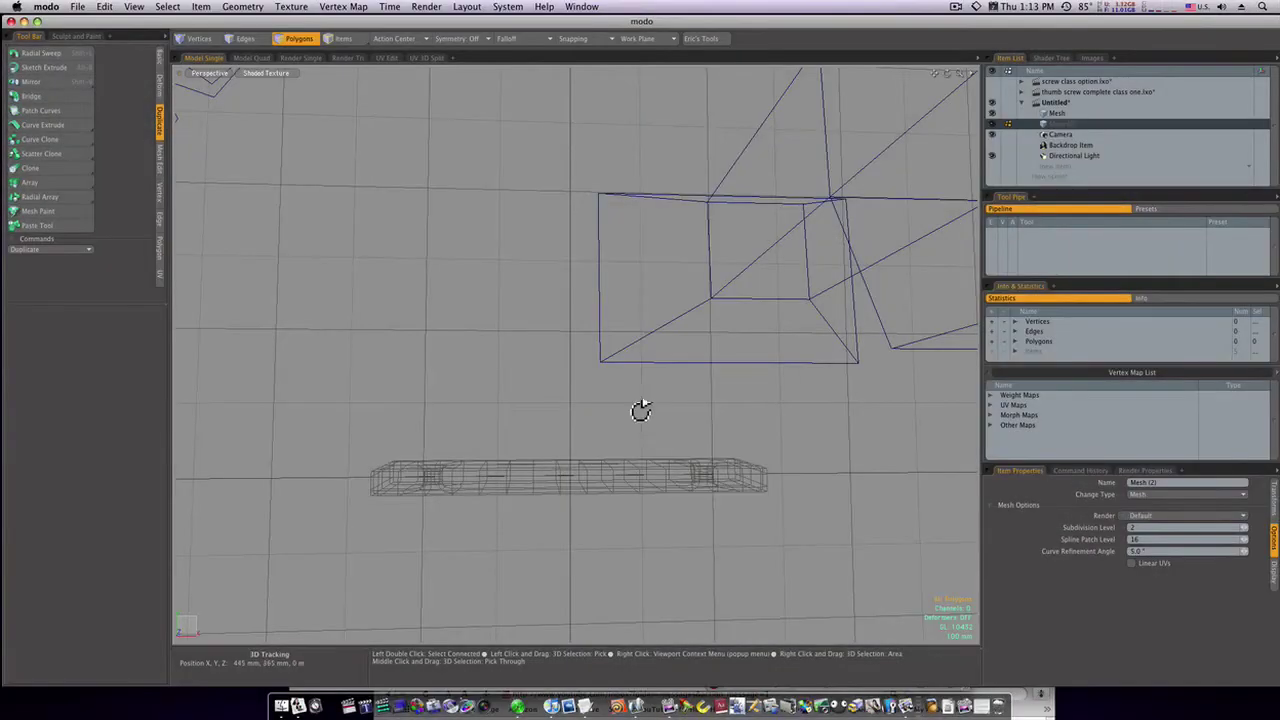
pyautogui.keyDown('alt'); pyautogui.moveTo(640, 409); pyautogui.dragTo(646, 400); pyautogui.keyUp('alt')
pyautogui.press('3')
pyautogui.keyDown('ctrl'); pyautogui.keyDown('alt'); pyautogui.moveTo(537, 449); pyautogui.dragTo(590, 425); pyautogui.keyUp('alt'); pyautogui.keyUp('ctrl')
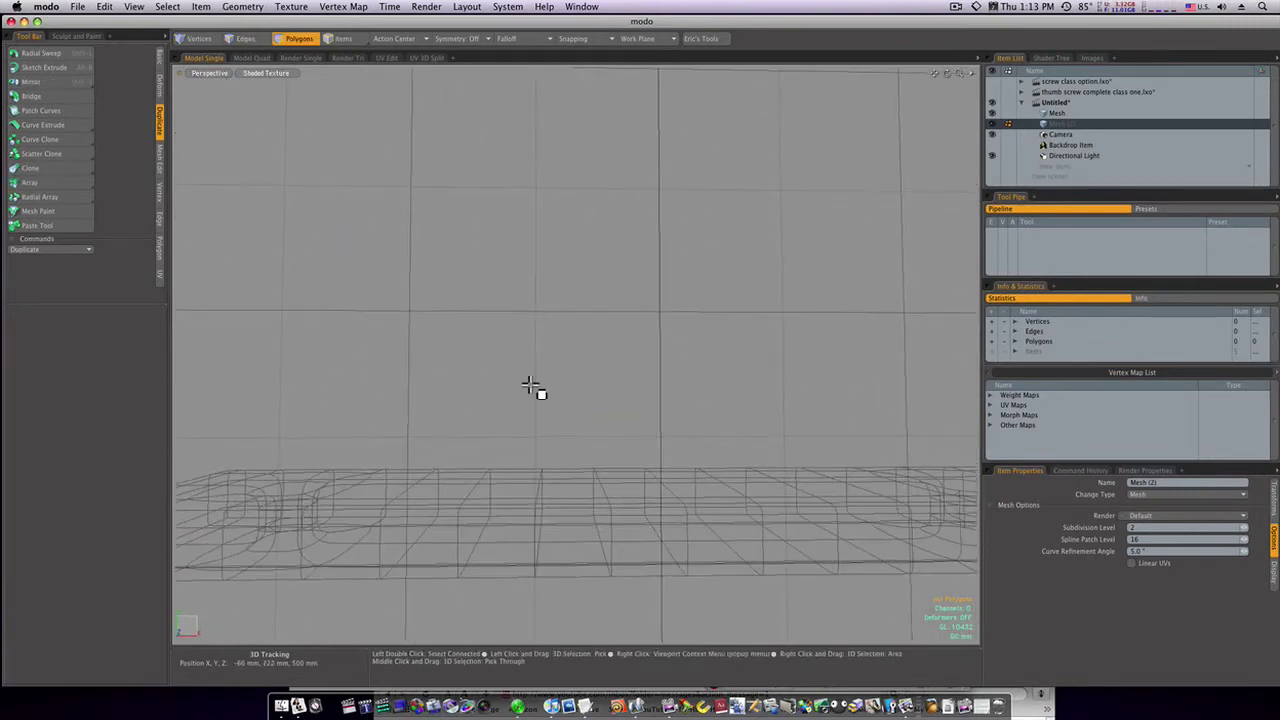
# Create a unit cube in the new mesh item and scale it down uniformly to a small fraction of its size
pyautogui.click(158, 62)
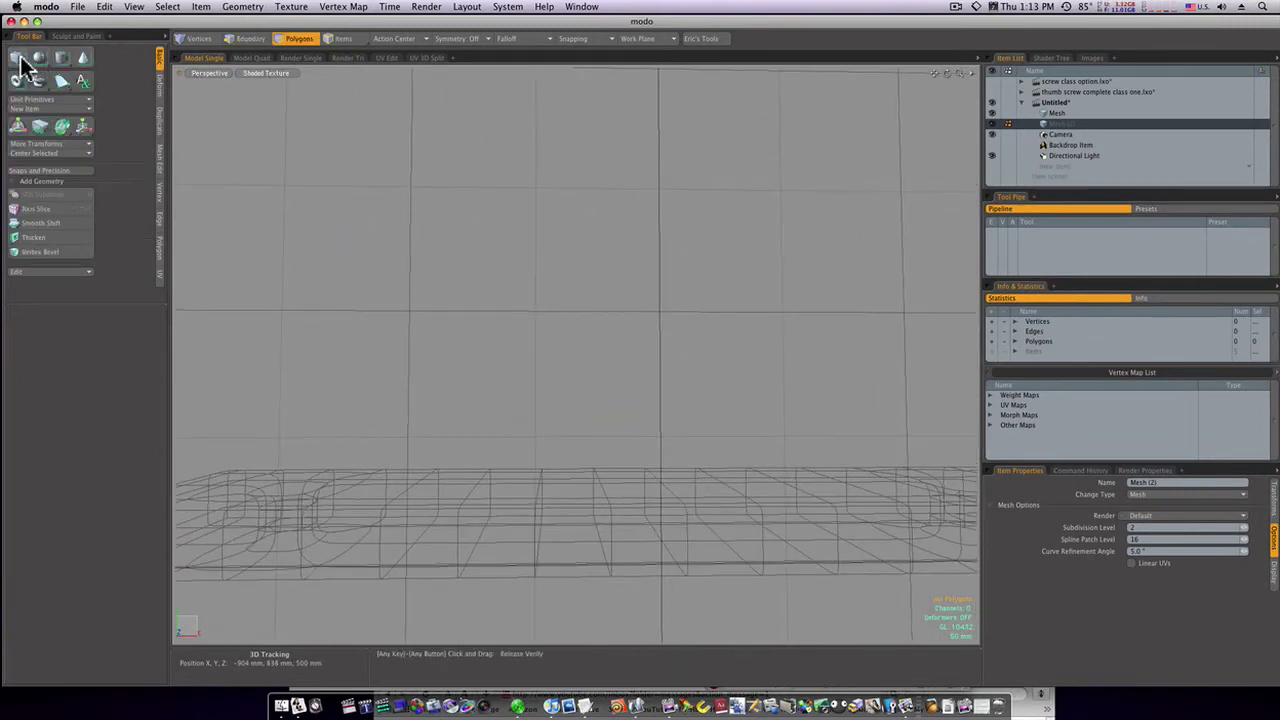
pyautogui.click(19, 59)
pyautogui.keyDown('ctrl'); pyautogui.keyDown('alt'); pyautogui.moveTo(611, 390); pyautogui.dragTo(569, 392); pyautogui.keyUp('alt'); pyautogui.keyUp('ctrl')
pyautogui.press('r')
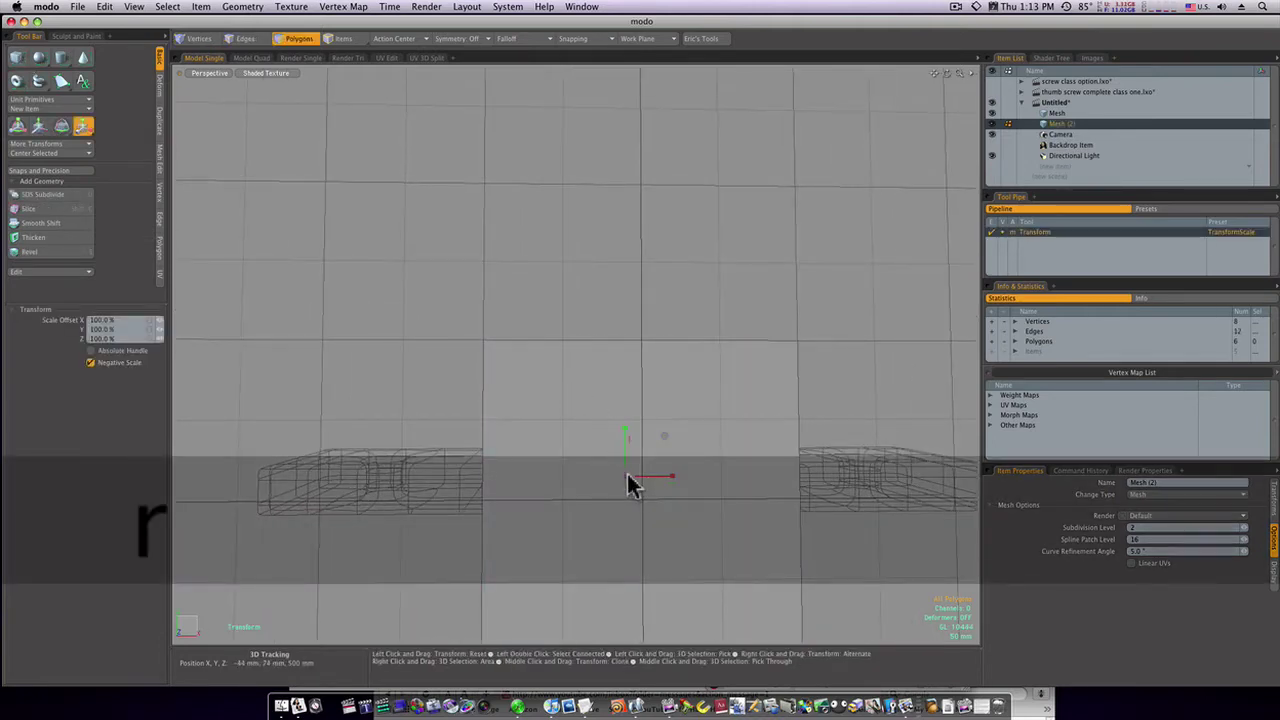
pyautogui.moveTo(630, 484); pyautogui.dragTo(628, 478)
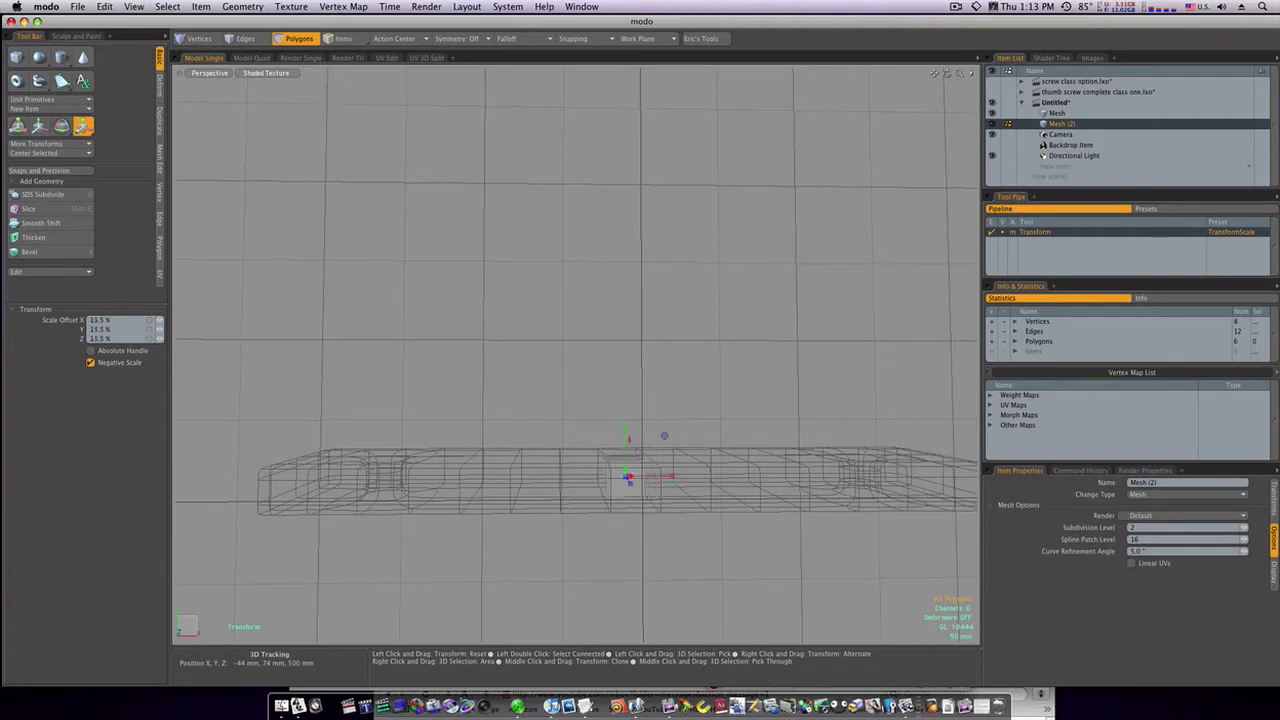
# Move the small cube to the centre of the bar's top surface, using offsets of 6 mm in X, 68 mm in Y and -4 mm in Z
pyautogui.press('w')
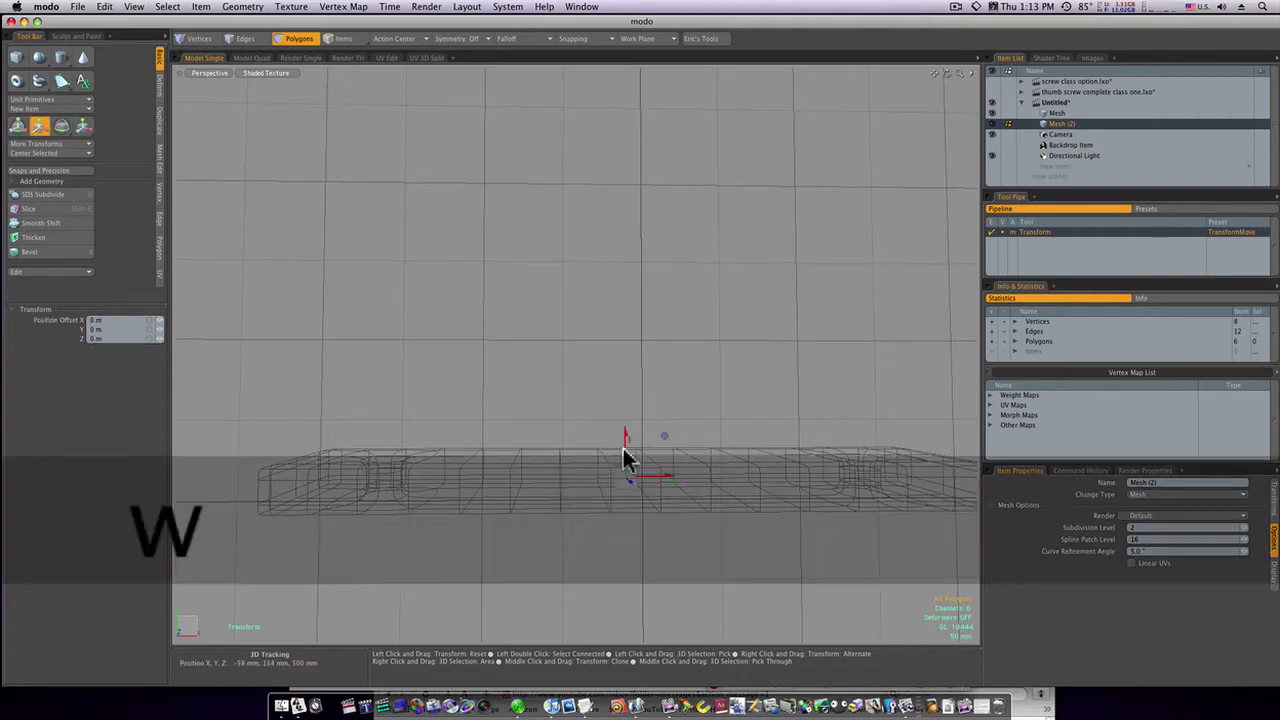
pyautogui.moveTo(625, 458); pyautogui.dragTo(548, 413)
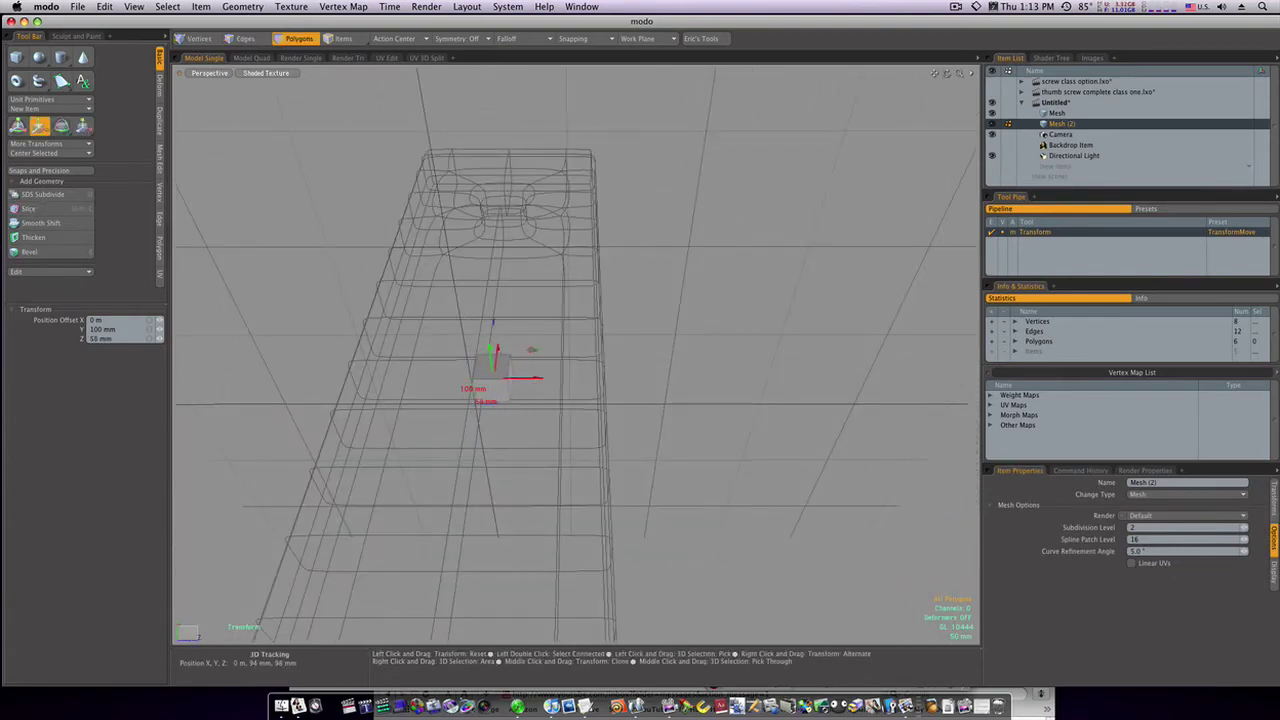
pyautogui.hotkey('ctrl', 'space')
pyautogui.click(509, 348)
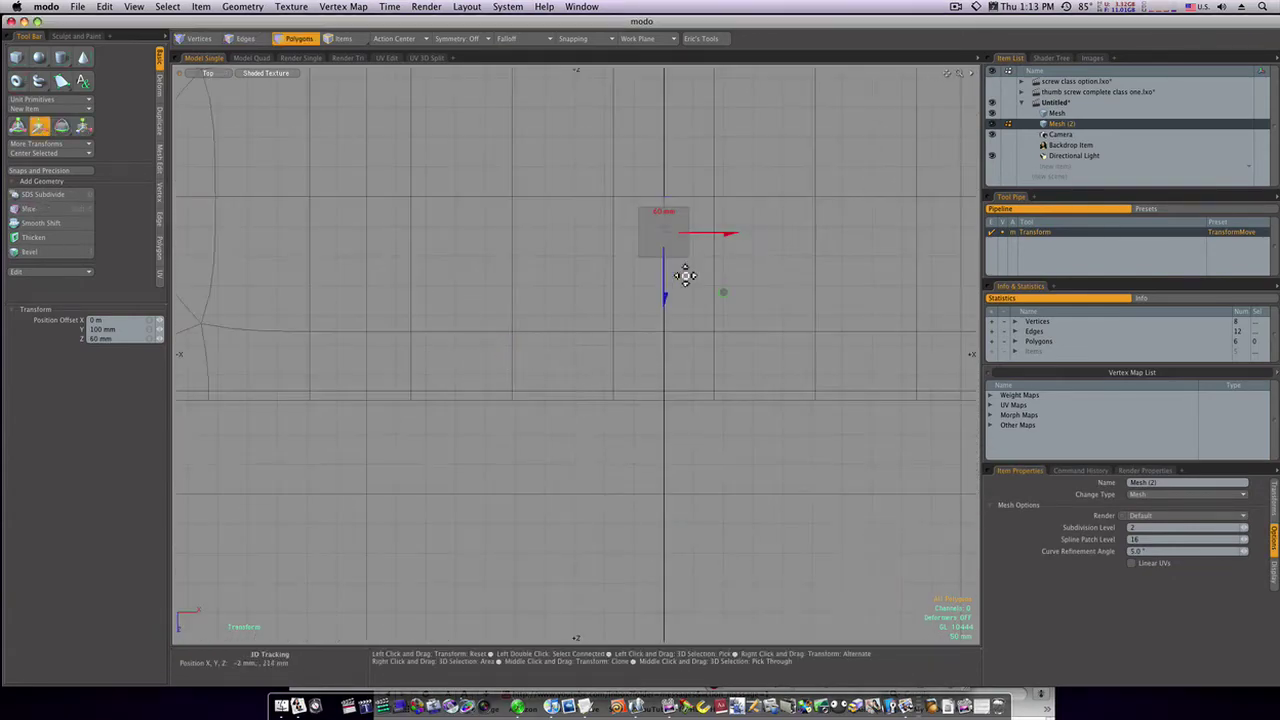
pyautogui.keyDown('ctrl'); pyautogui.keyDown('alt'); pyautogui.moveTo(683, 334); pyautogui.dragTo(632, 334); pyautogui.keyUp('alt'); pyautogui.keyUp('ctrl')
pyautogui.keyDown('alt'); pyautogui.keyDown('shift'); pyautogui.moveTo(632, 334); pyautogui.dragTo(668, 388); pyautogui.keyUp('shift'); pyautogui.keyUp('alt')
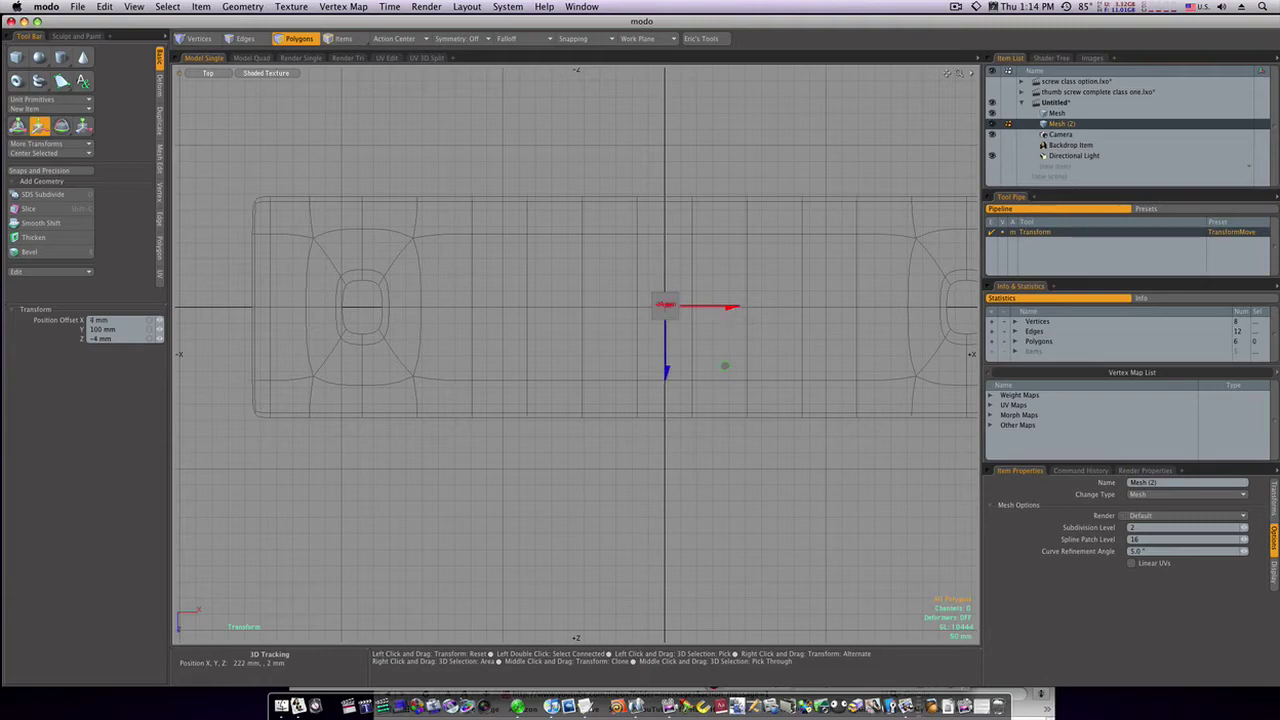
pyautogui.hotkey('ctrl', 'space')
pyautogui.click(760, 300)
pyautogui.keyDown('alt'); pyautogui.moveTo(731, 311); pyautogui.dragTo(709, 486); pyautogui.keyUp('alt')
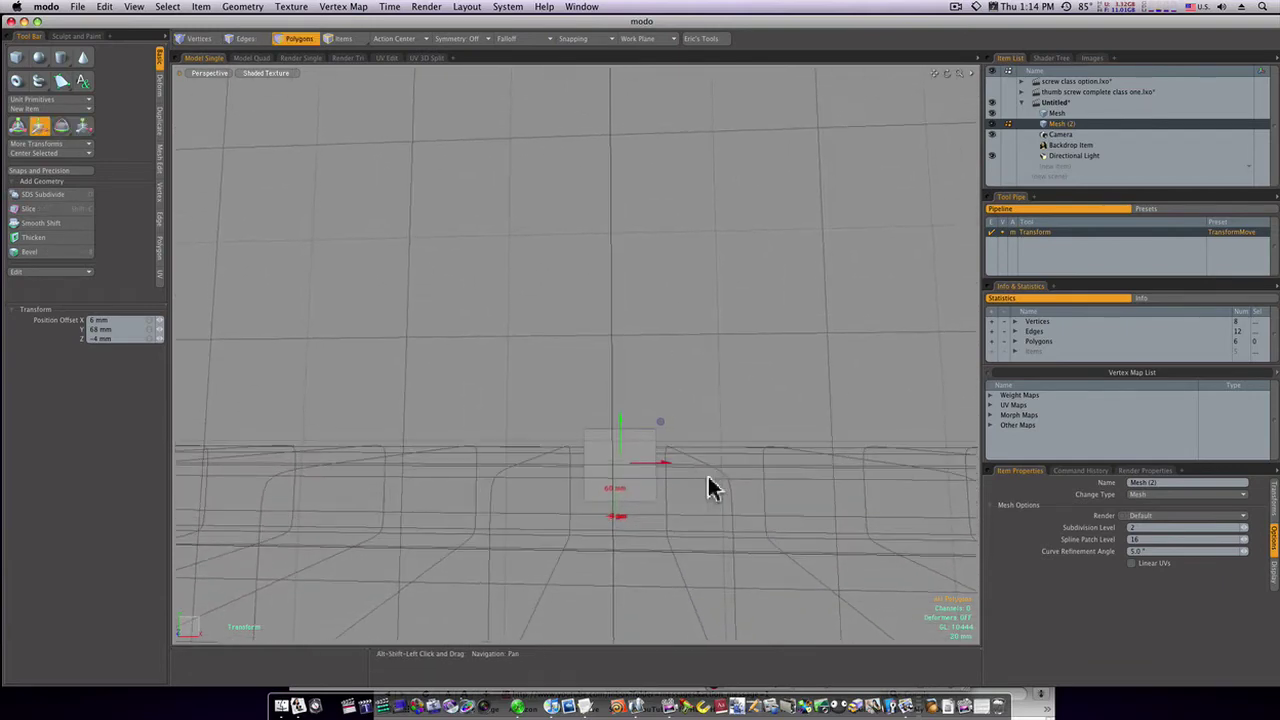
# Hide the bar's mesh item and select the cube's ring of side polygons
pyautogui.click(992, 113)
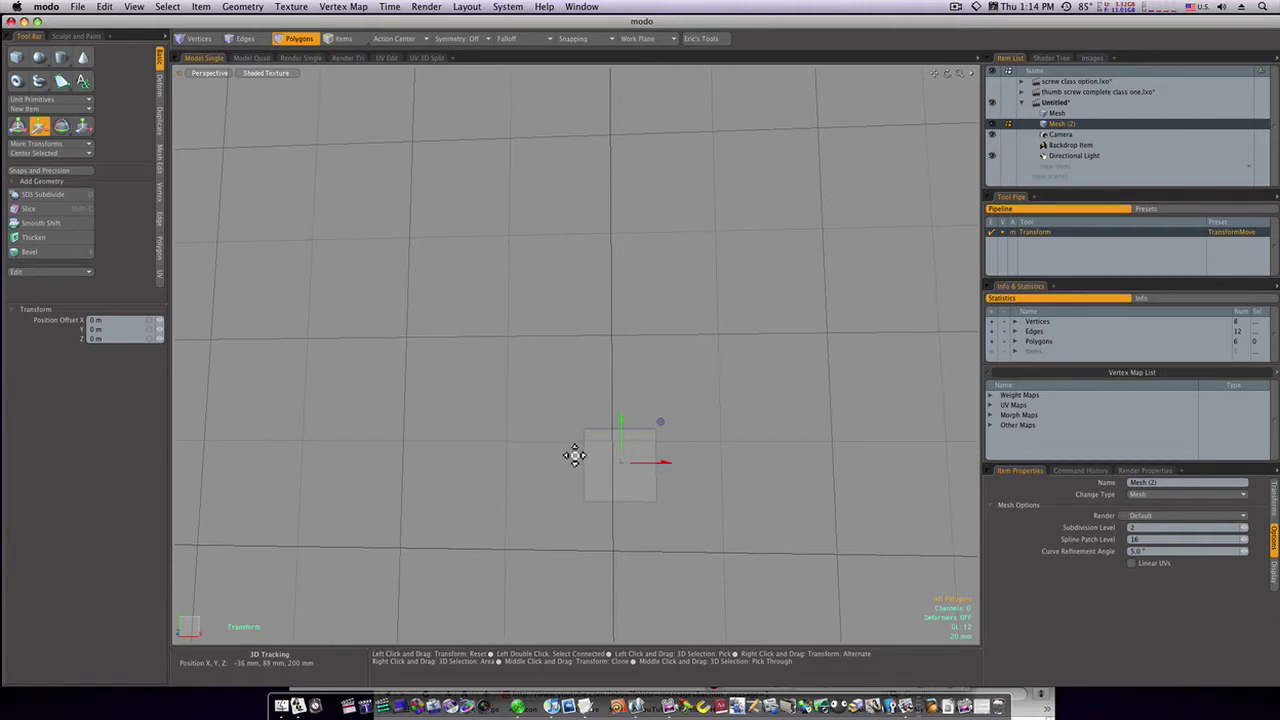
pyautogui.keyDown('alt'); pyautogui.moveTo(589, 458); pyautogui.dragTo(480, 514); pyautogui.keyUp('alt')
pyautogui.press('3')
pyautogui.click(537, 509)
pyautogui.keyDown('shift'); pyautogui.click(574, 503); pyautogui.keyUp('shift')
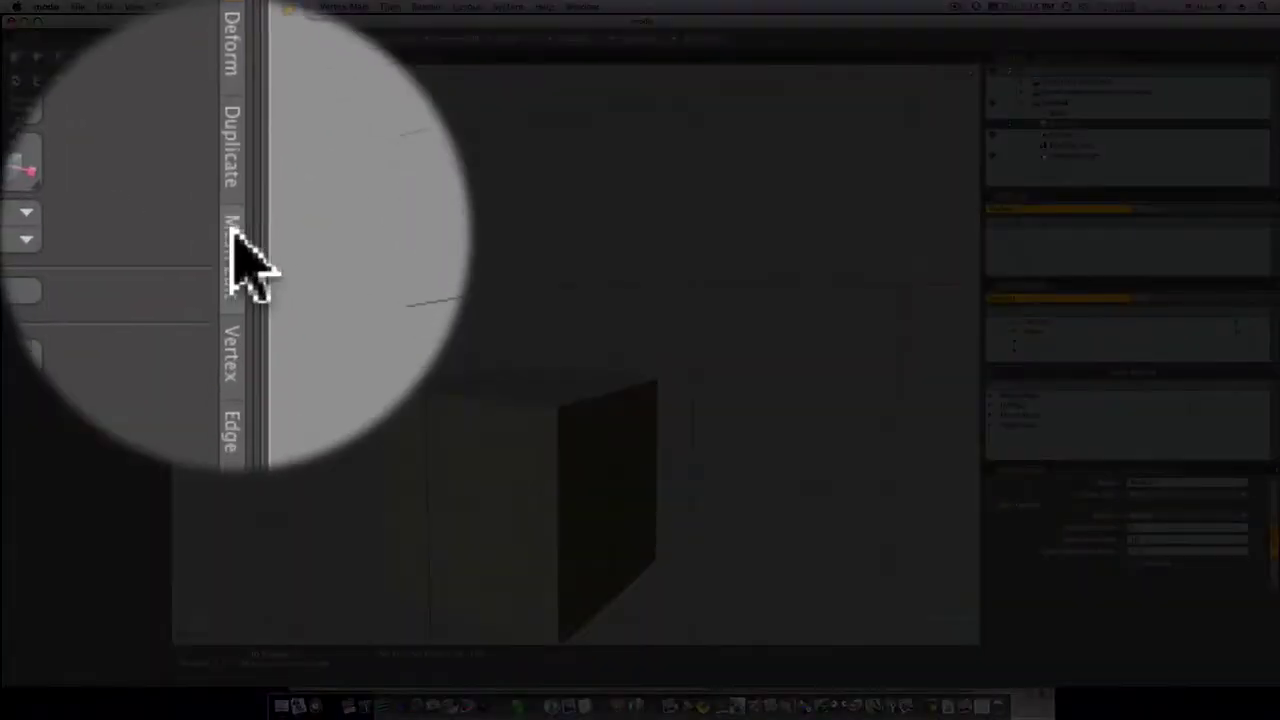
# Loop slice the cube's sides with two symmetric horizontal cuts, one close to the top edge and one close to the bottom edge
pyautogui.click(243, 263)
pyautogui.click(229, 271)
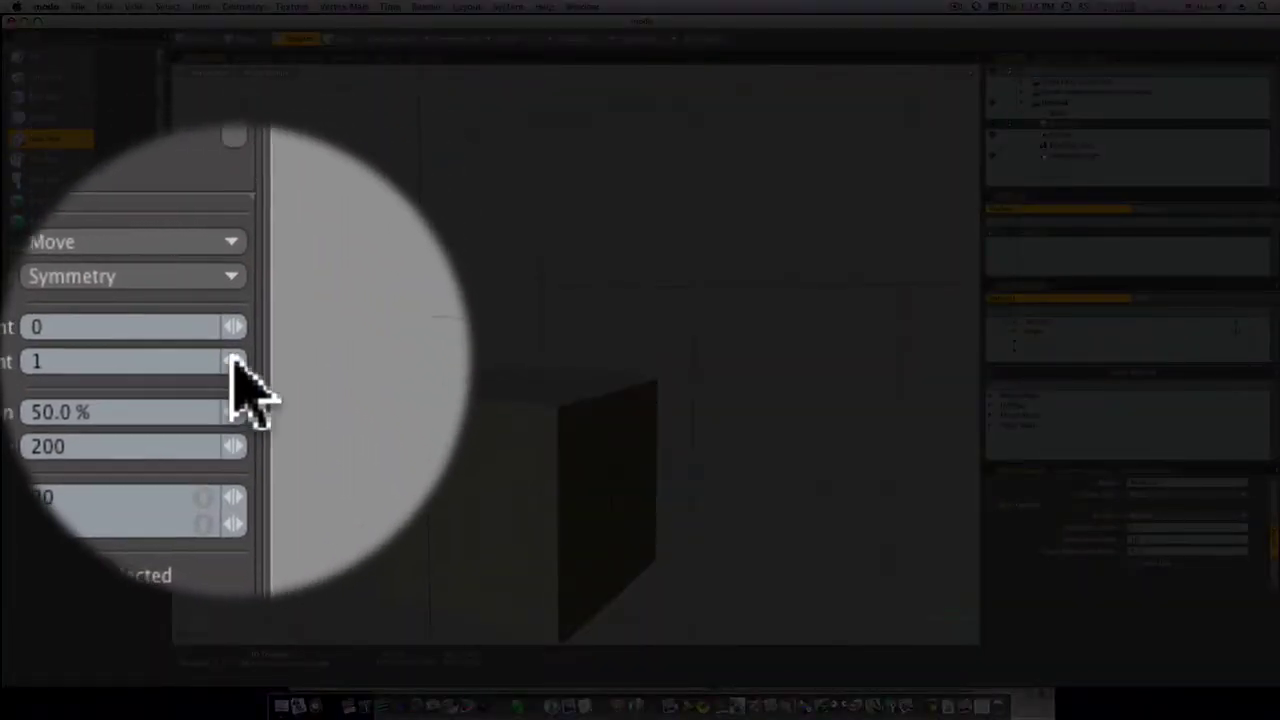
pyautogui.click(158, 361)
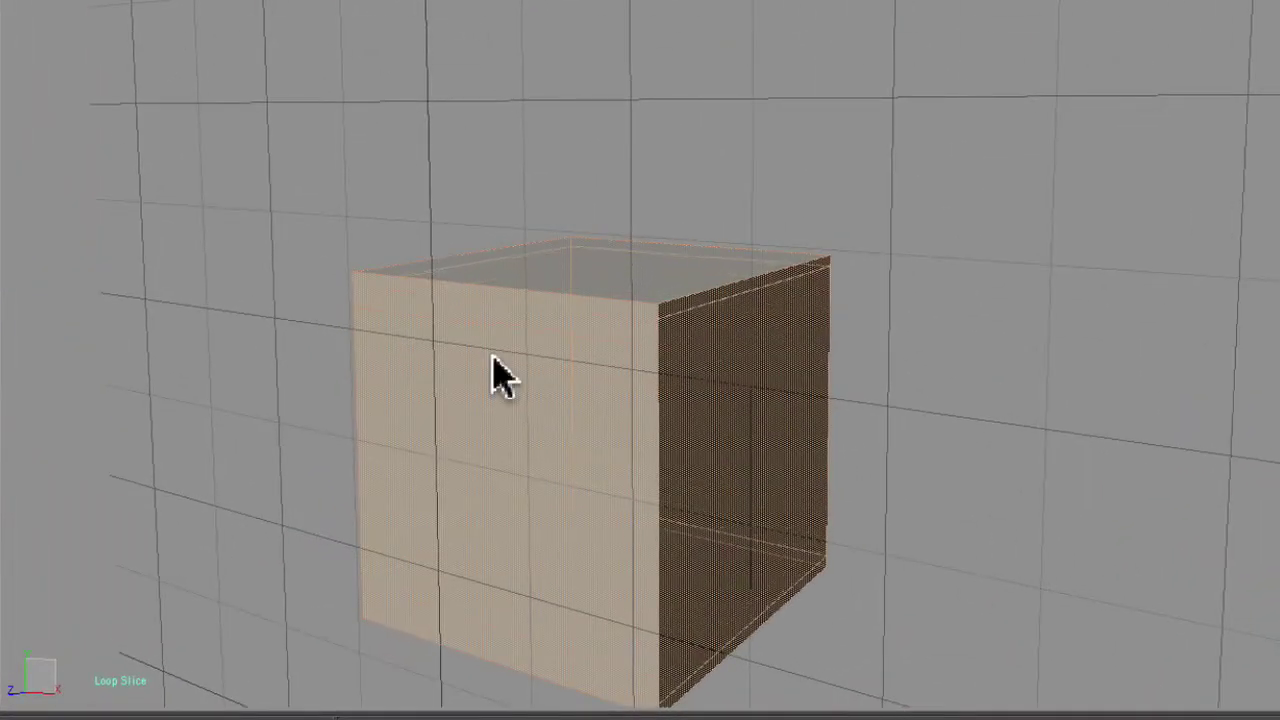
pyautogui.press('space')
# Cut the cube's top face diagonally from corner to corner with Edge Slice
pyautogui.click(919, 359)
pyautogui.keyDown('ctrl'); pyautogui.keyDown('alt'); pyautogui.moveTo(887, 361); pyautogui.dragTo(852, 355); pyautogui.keyUp('alt'); pyautogui.keyUp('ctrl')
pyautogui.keyDown('alt'); pyautogui.moveTo(945, 240); pyautogui.dragTo(936, 330); pyautogui.keyUp('alt')
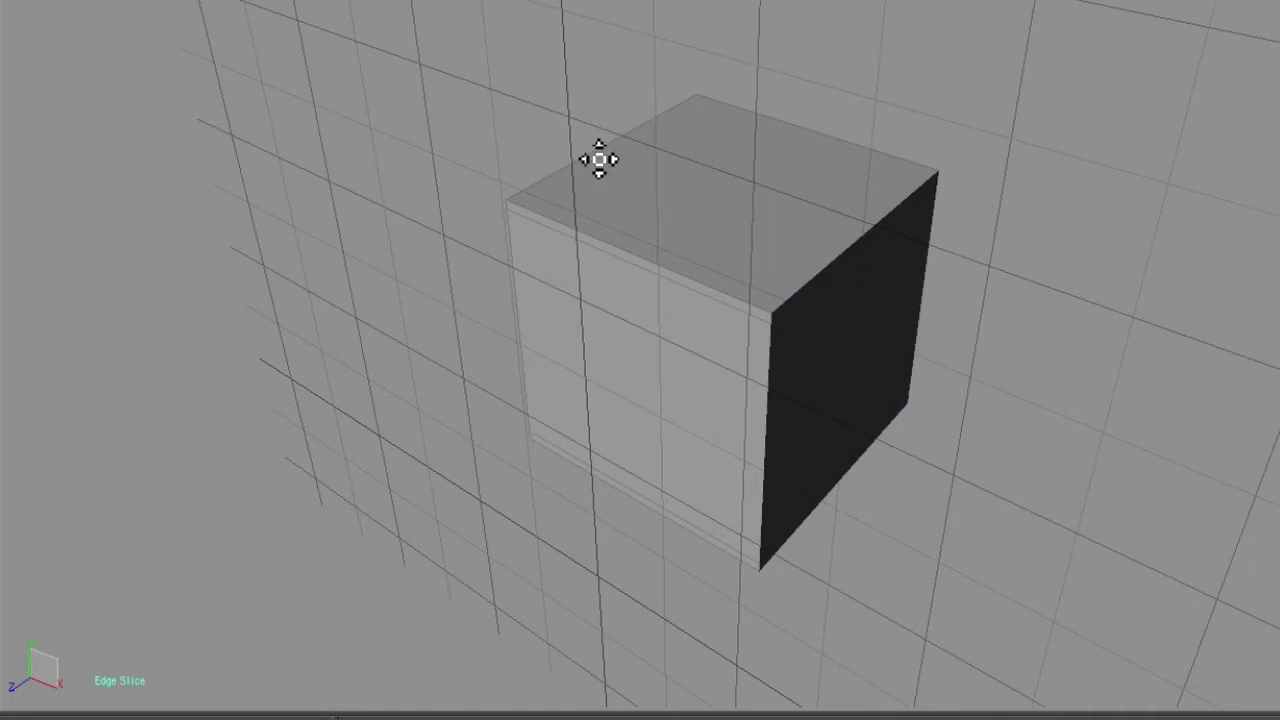
pyautogui.keyDown('ctrl'); pyautogui.keyDown('alt'); pyautogui.moveTo(648, 180); pyautogui.dragTo(612, 257); pyautogui.keyUp('alt'); pyautogui.keyUp('ctrl')
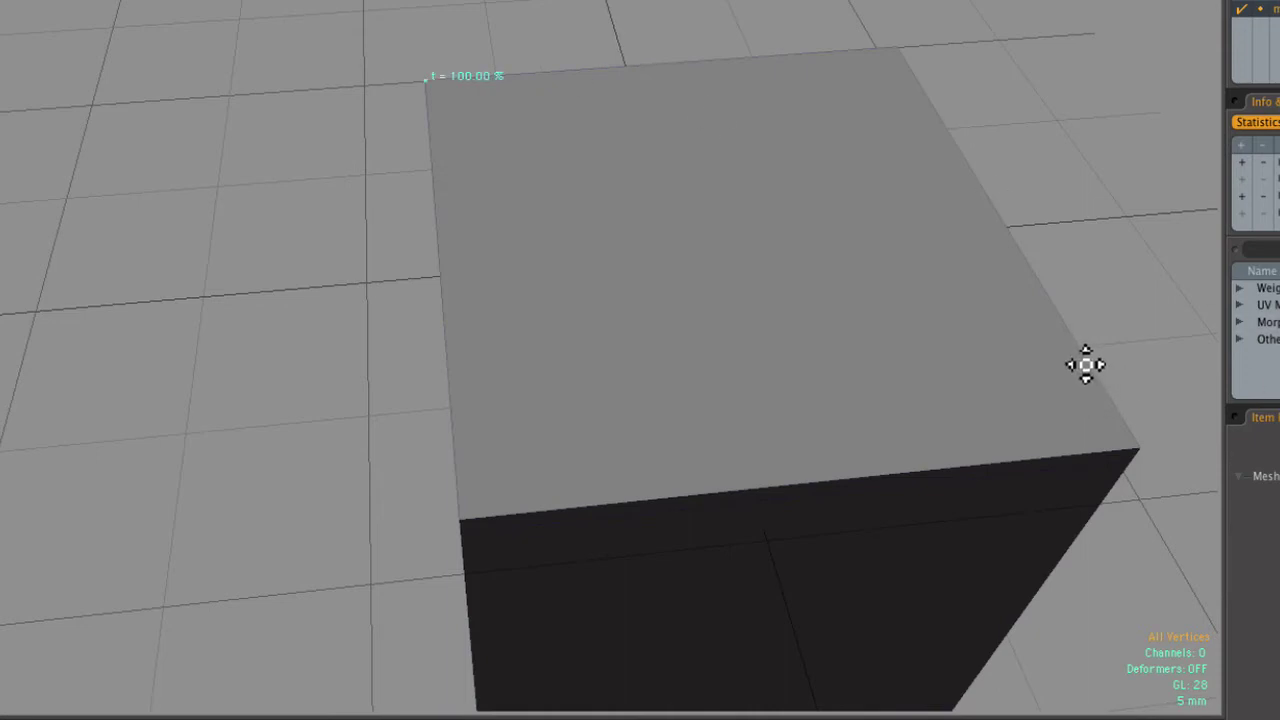
pyautogui.click(1086, 363)
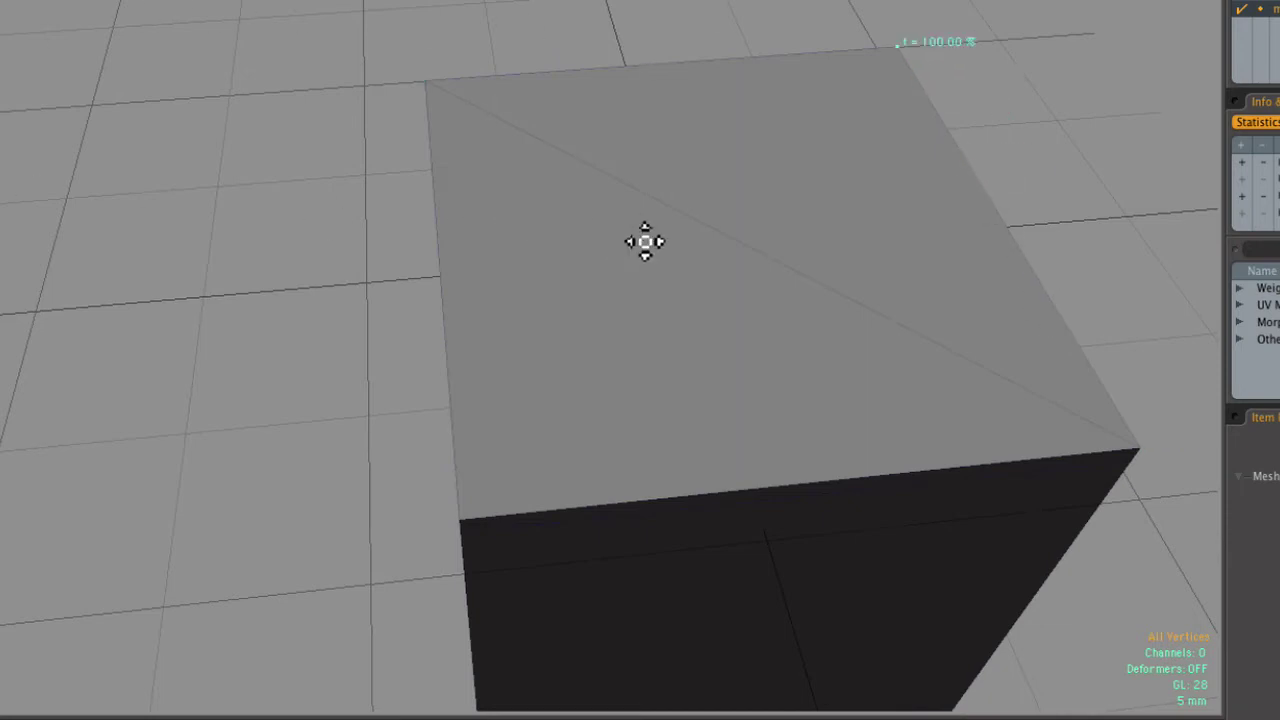
# Edge slice from one remaining top corner through the diagonal's exact middle to the opposite corner, using Split at the Middle for the centre point
pyautogui.click(739, 240)
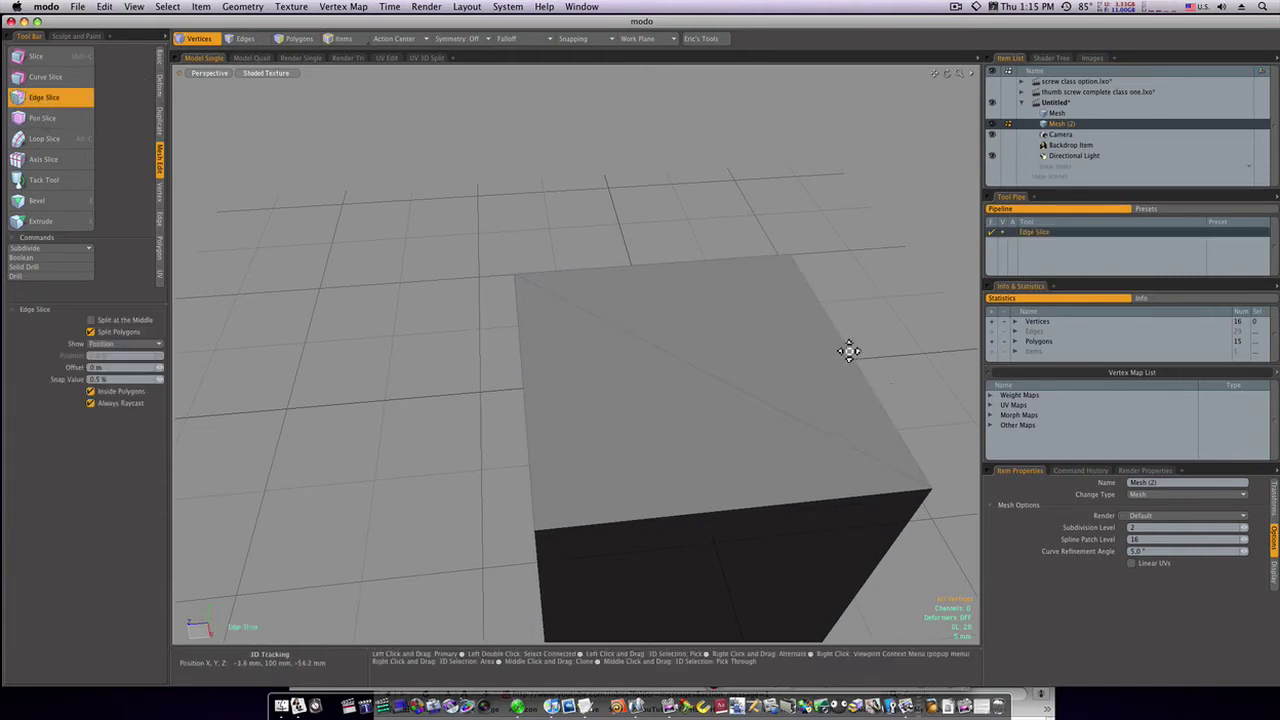
pyautogui.click(90, 320)
pyautogui.click(703, 371)
pyautogui.click(92, 320)
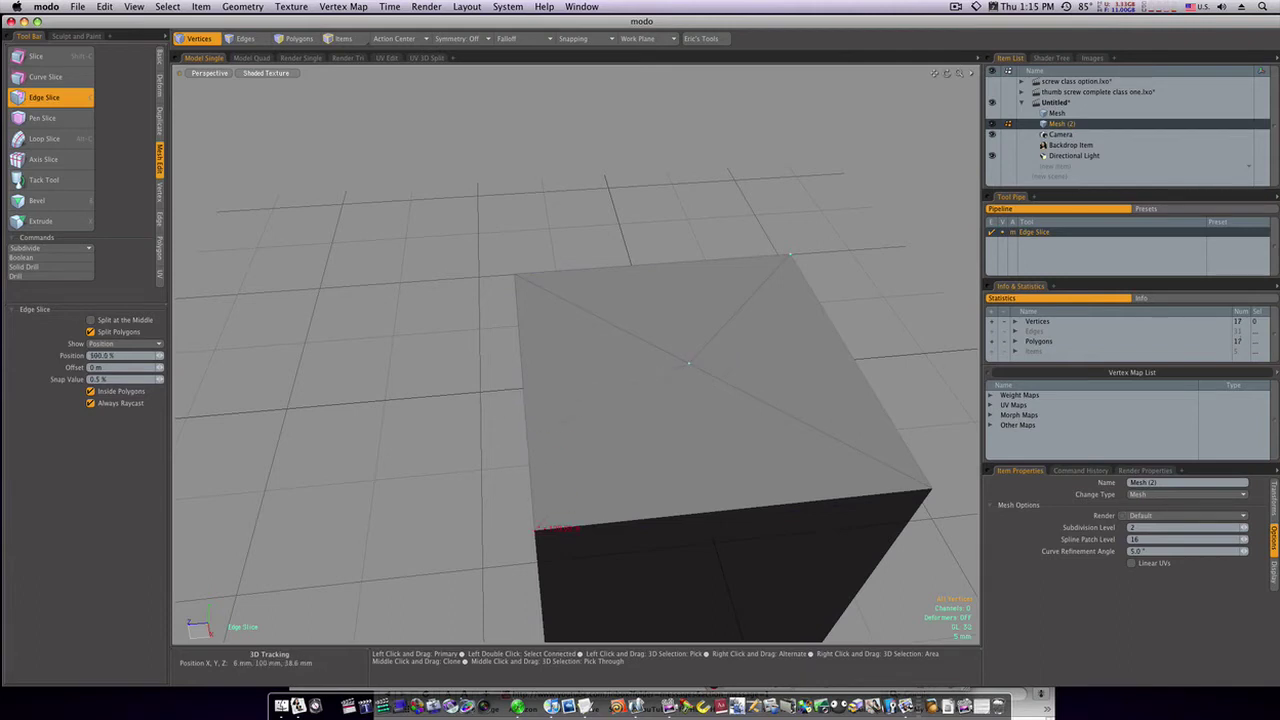
pyautogui.press('space')
# Raise the centre vertex of the cube's top face 41.8 mm straight up to form a pyramid peak
pyautogui.keyDown('alt'); pyautogui.moveTo(460, 360); pyautogui.dragTo(591, 346); pyautogui.keyUp('alt')
pyautogui.press('3')
pyautogui.press('1')
pyautogui.press('w')
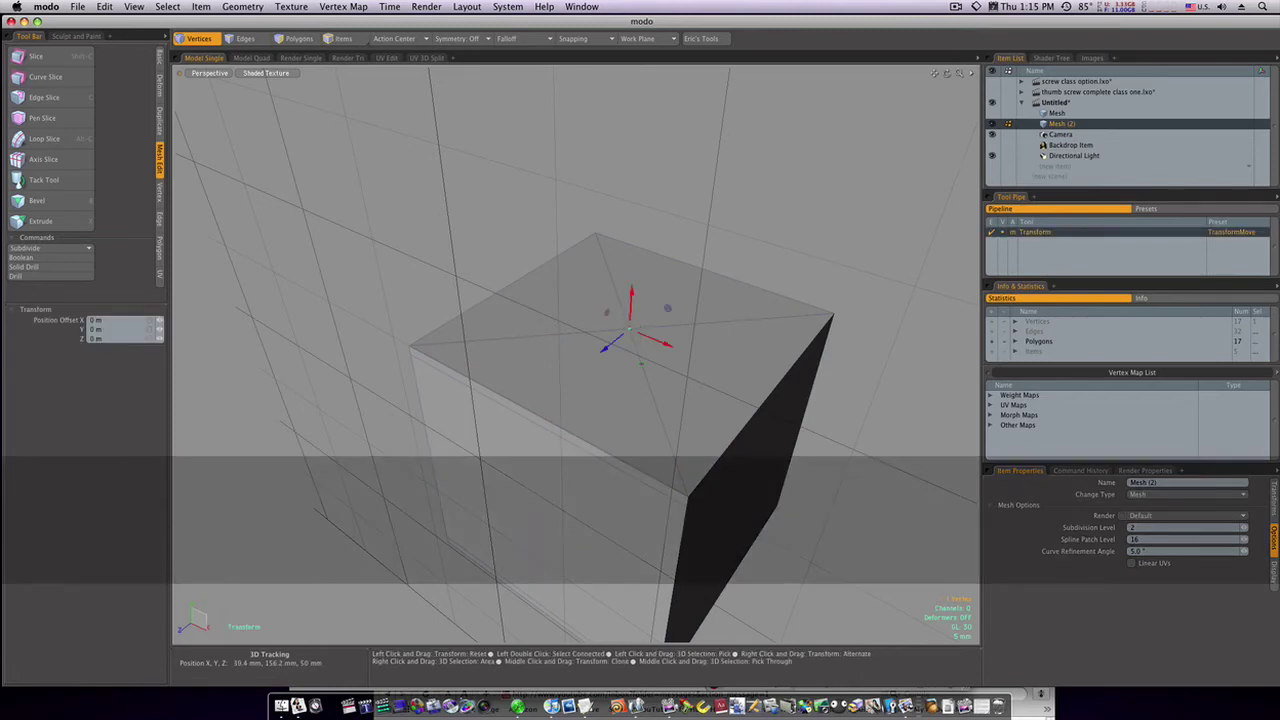
pyautogui.moveTo(637, 342); pyautogui.dragTo(707, 420)
pyautogui.hotkey('ctrl', 'space')
pyautogui.click(723, 442)
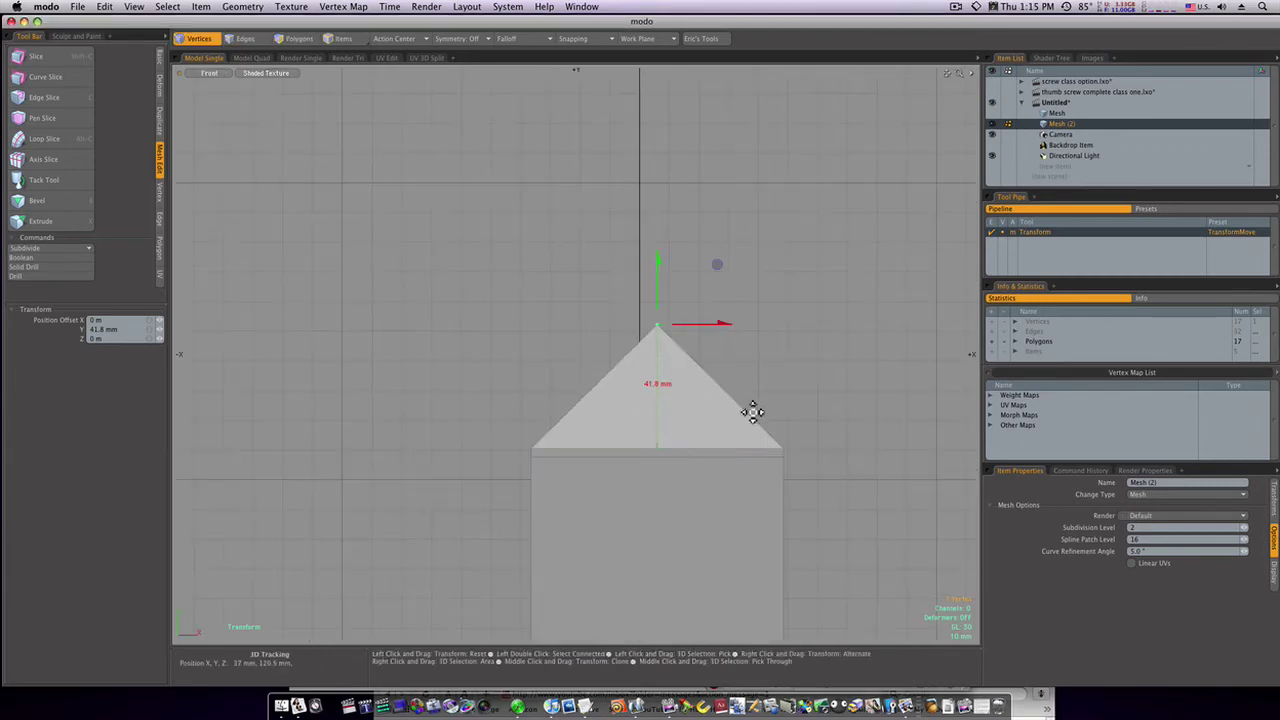
pyautogui.press('Escape')
pyautogui.press('Escape')
# Raise the four corner vertices around the pyramid's base 42 mm straight up to the height of the peak
pyautogui.keyDown('alt'); pyautogui.keyDown('shift'); pyautogui.moveTo(760, 420); pyautogui.dragTo(688, 373); pyautogui.keyUp('shift'); pyautogui.keyUp('alt')
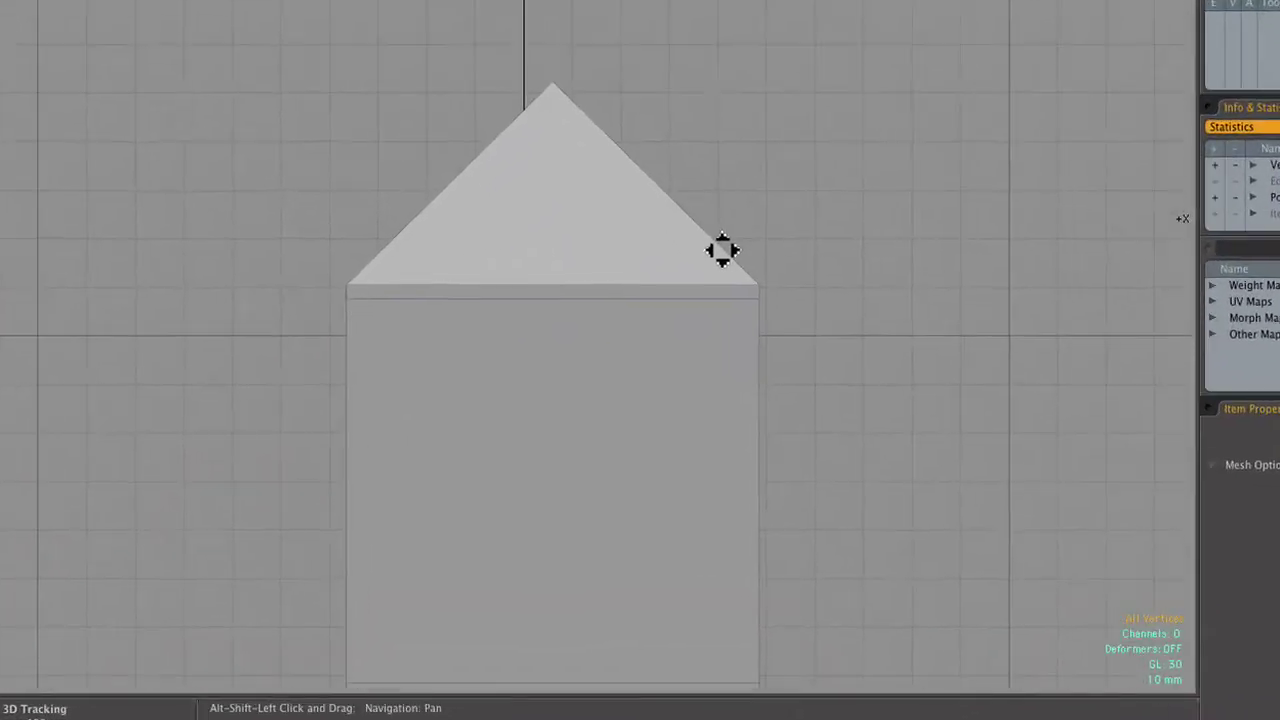
pyautogui.moveTo(311, 127); pyautogui.dragTo(778, 289)
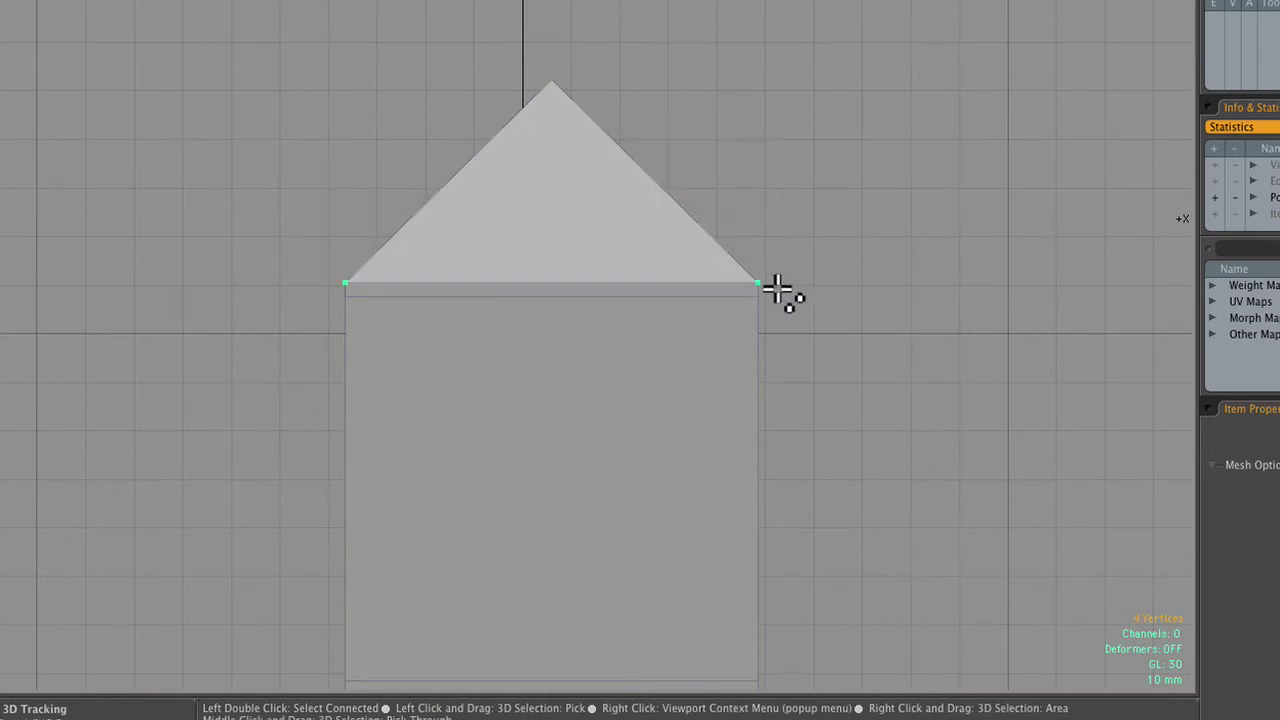
pyautogui.press('w')
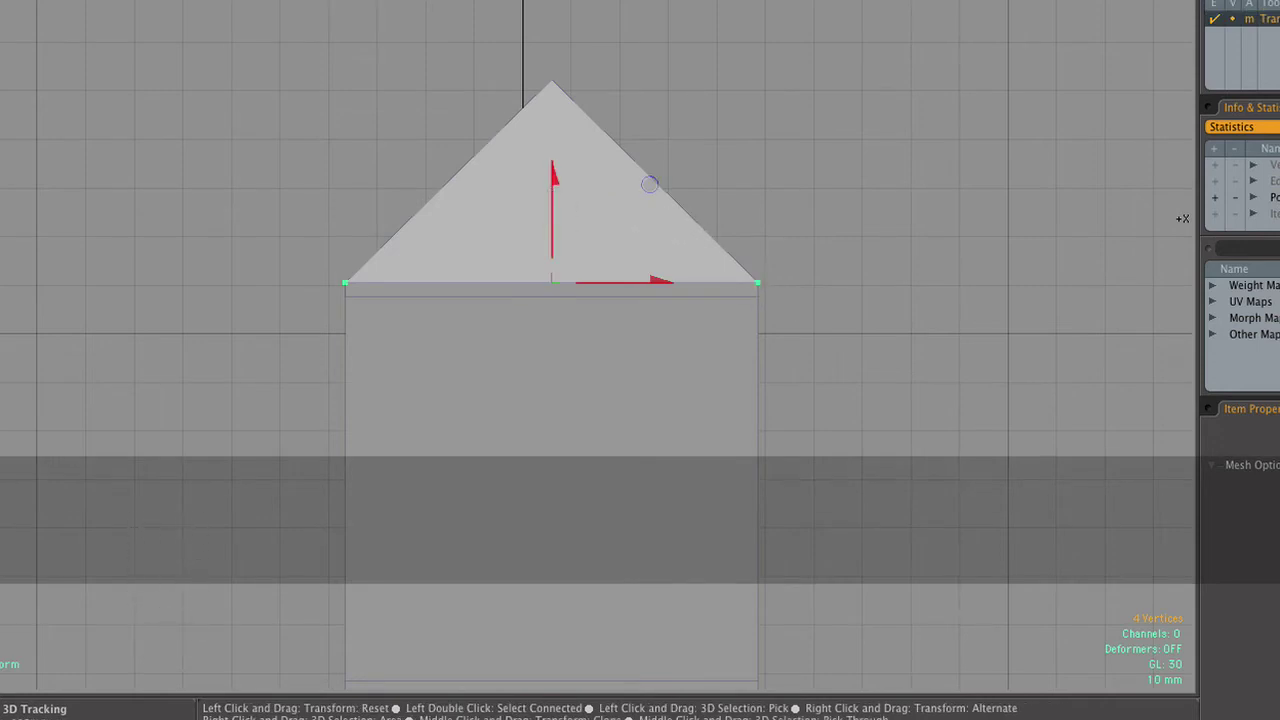
pyautogui.moveTo(552, 200); pyautogui.dragTo(552, 148)
pyautogui.moveTo(649, 133); pyautogui.dragTo(649, 0)
pyautogui.moveTo(552, 8); pyautogui.dragTo(552, 0)
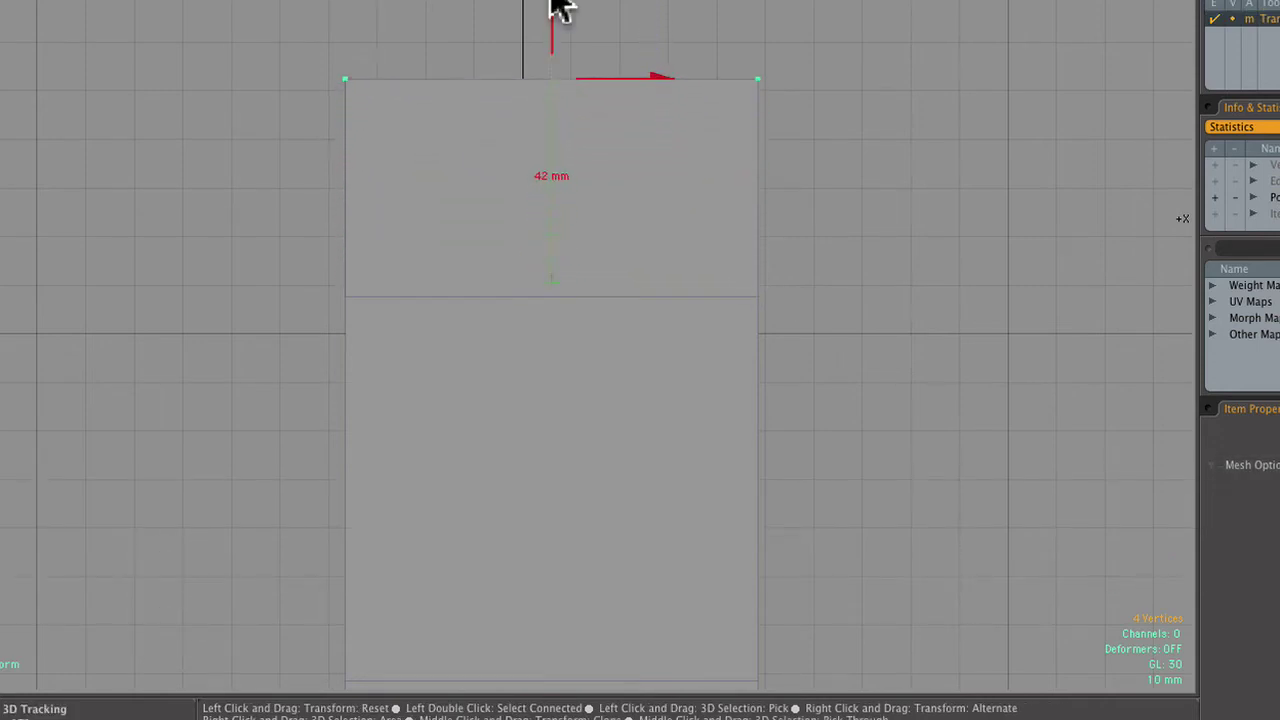
# Scale the four raised corner vertices inward along X and Z until they form a tiny square around the peak
pyautogui.press('r')
pyautogui.moveTo(669, 78); pyautogui.dragTo(552, 78)
pyautogui.hotkey('ctrl', 'space')
pyautogui.click(725, 74)
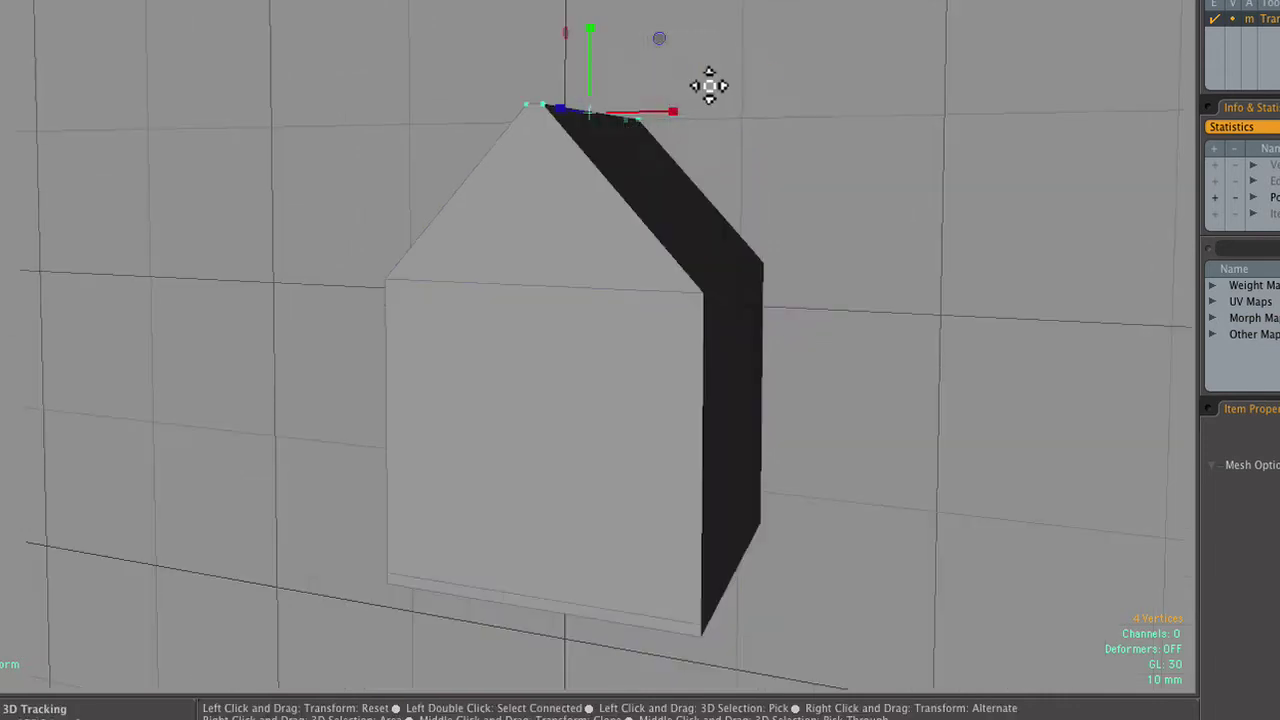
pyautogui.moveTo(560, 109); pyautogui.dragTo(653, 202)
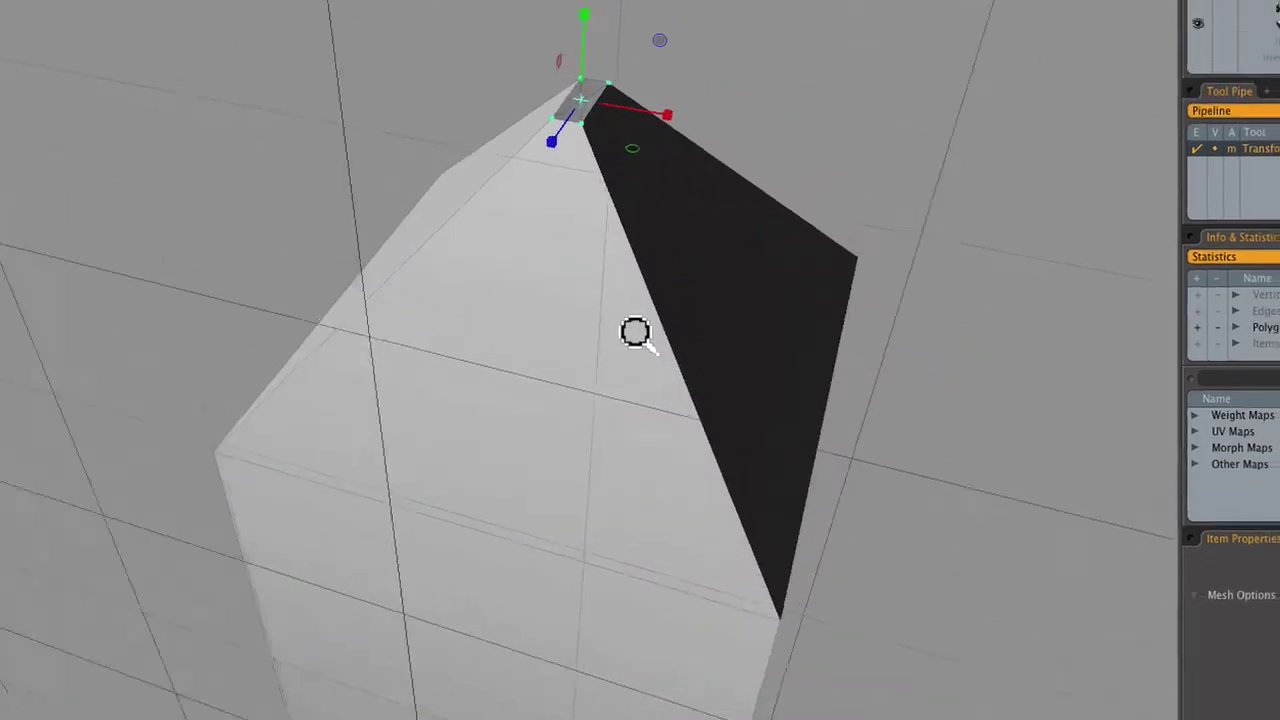
pyautogui.keyDown('ctrl'); pyautogui.keyDown('alt'); pyautogui.moveTo(635, 332); pyautogui.dragTo(640, 330); pyautogui.keyUp('alt'); pyautogui.keyUp('ctrl')
pyautogui.moveTo(551, 142); pyautogui.dragTo(554, 137)
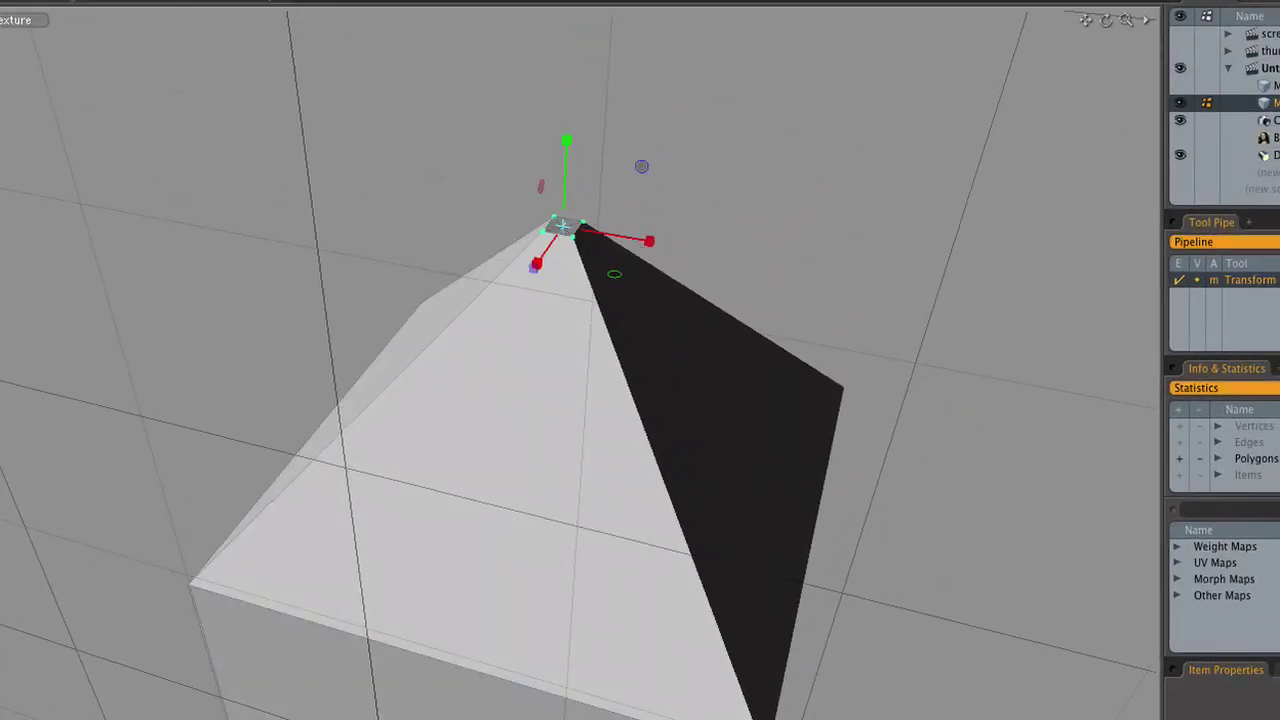
# Raise the centre vertex of the tiny top square slightly to finish the tip
pyautogui.press('space')
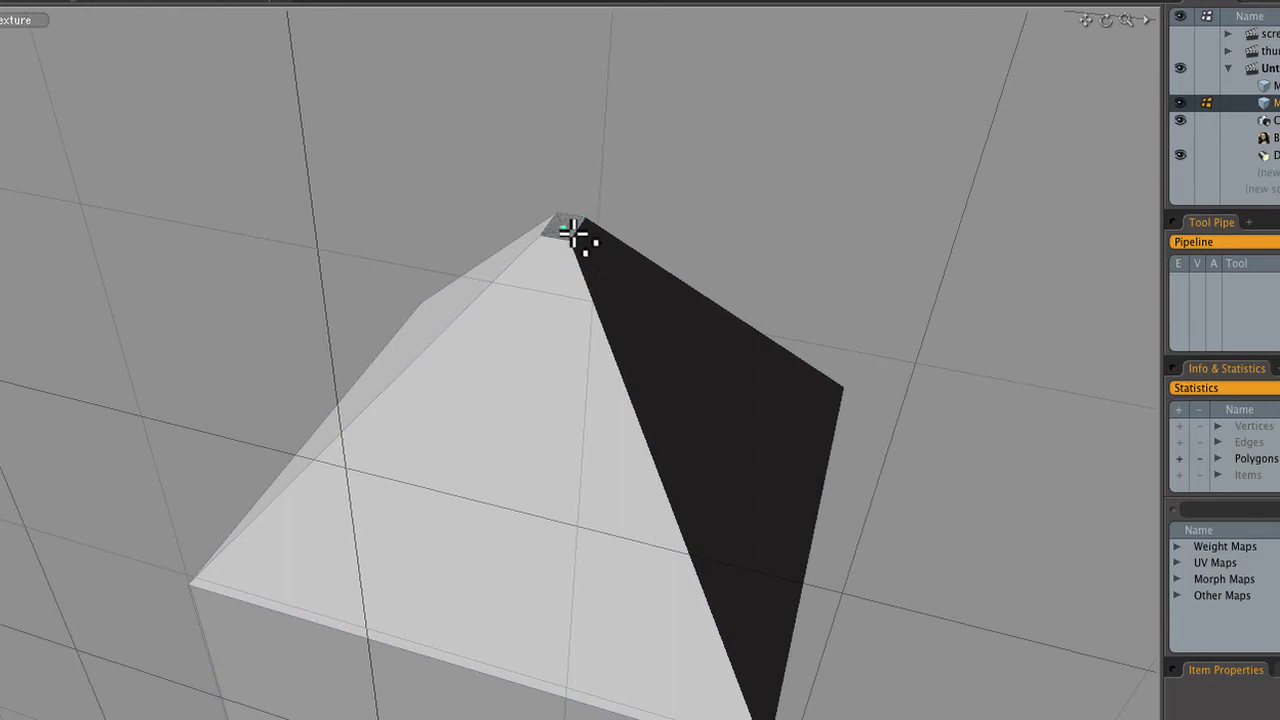
pyautogui.press('w')
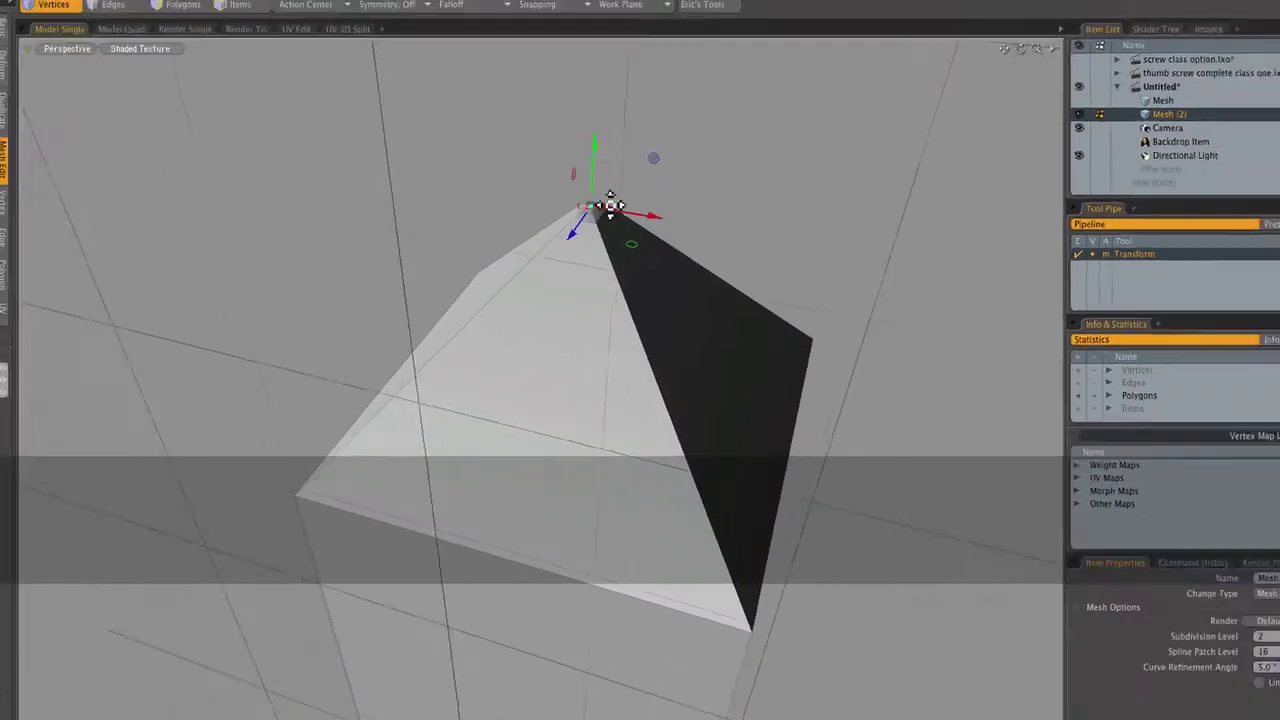
pyautogui.press('space')
# Loop slice the pyramid's sloped faces with two symmetric horizontal cuts at 3.5%, close to the base and close to the tip
pyautogui.keyDown('ctrl'); pyautogui.keyDown('alt'); pyautogui.moveTo(646, 351); pyautogui.dragTo(600, 366); pyautogui.keyUp('alt'); pyautogui.keyUp('ctrl')
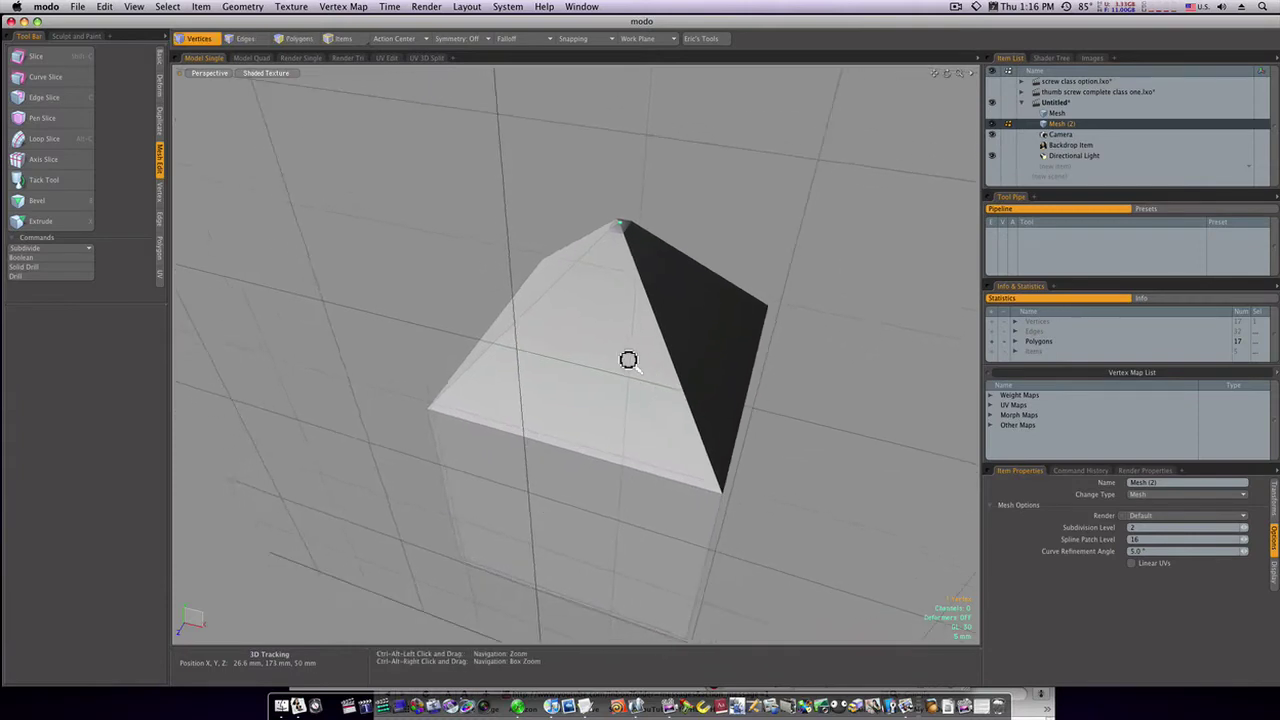
pyautogui.keyDown('alt'); pyautogui.moveTo(679, 471); pyautogui.dragTo(654, 411); pyautogui.keyUp('alt')
pyautogui.keyDown('alt'); pyautogui.moveTo(720, 520); pyautogui.dragTo(683, 483); pyautogui.keyUp('alt')
pyautogui.press('2')
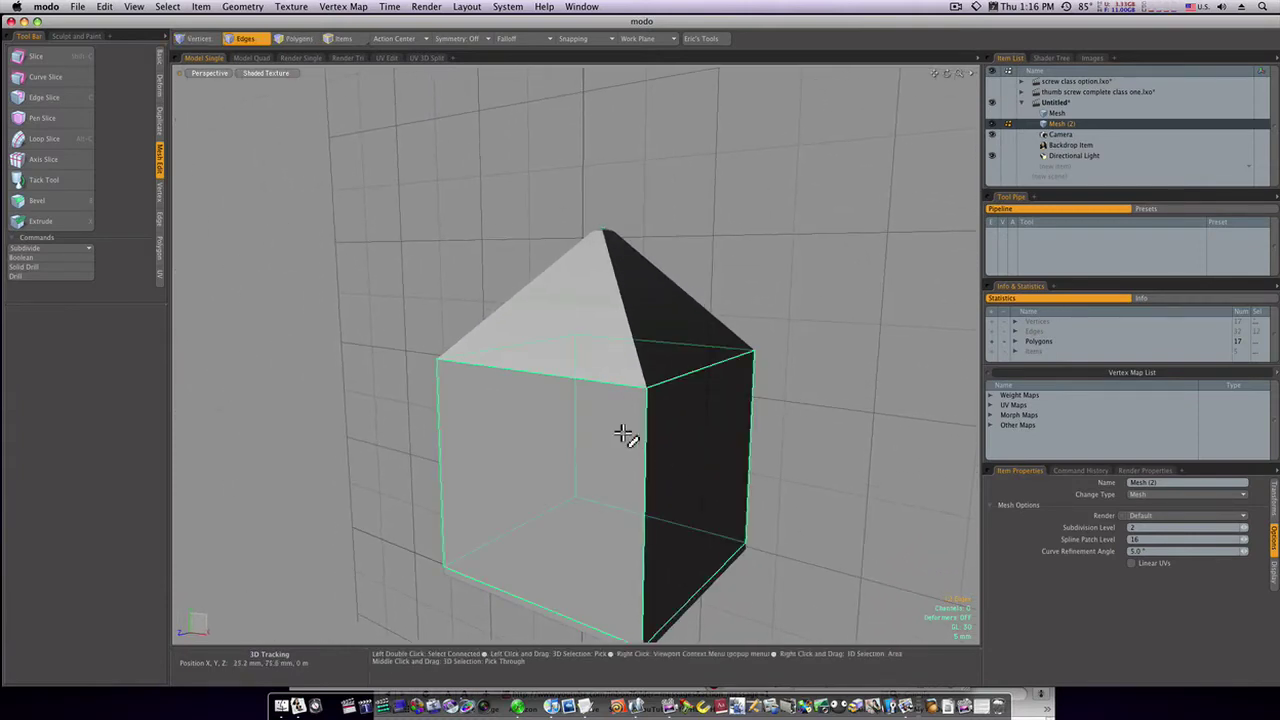
pyautogui.press('3')
pyautogui.click(583, 447)
pyautogui.keyDown('shift'); pyautogui.click(714, 463); pyautogui.keyUp('shift')
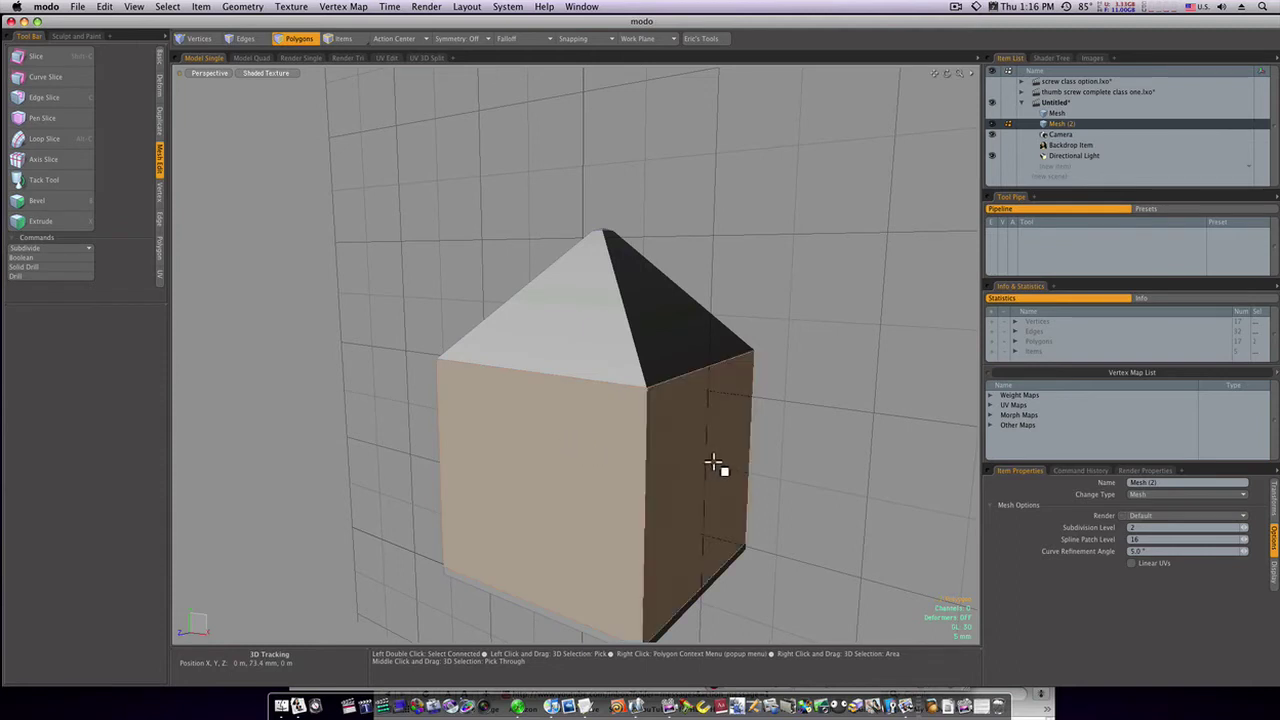
pyautogui.moveTo(605, 343); pyautogui.dragTo(644, 341)
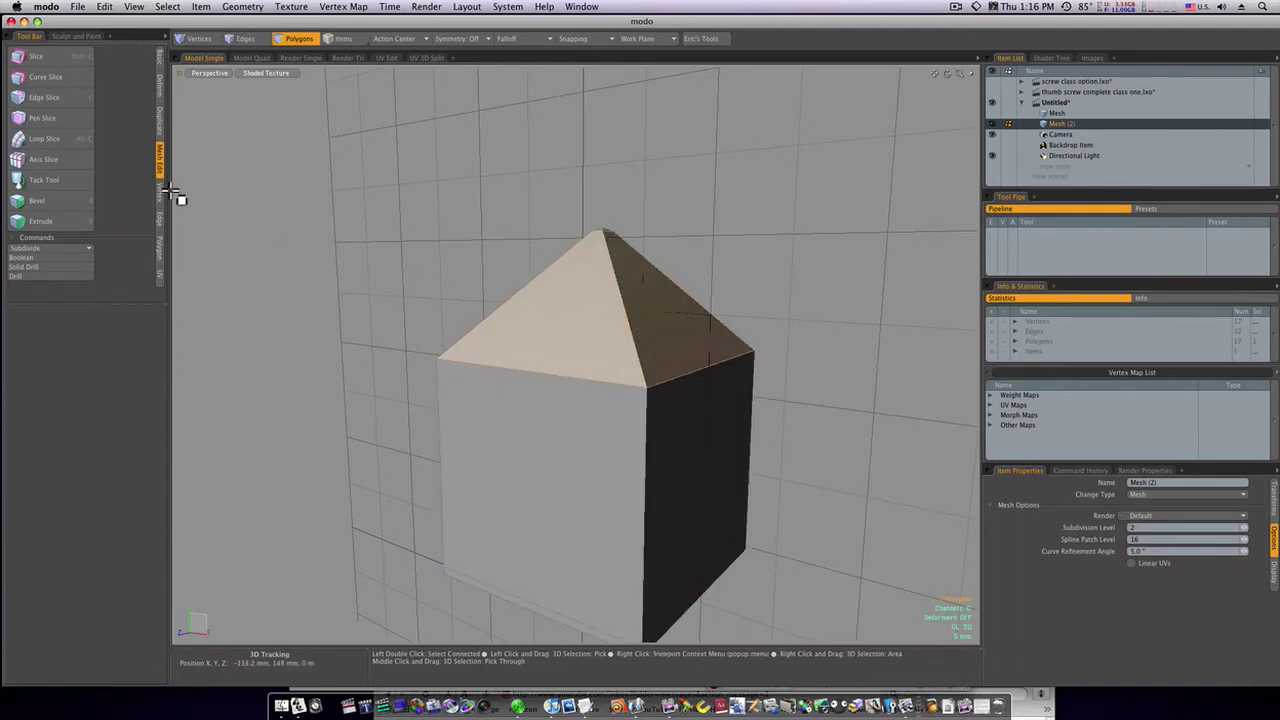
pyautogui.click(78, 140)
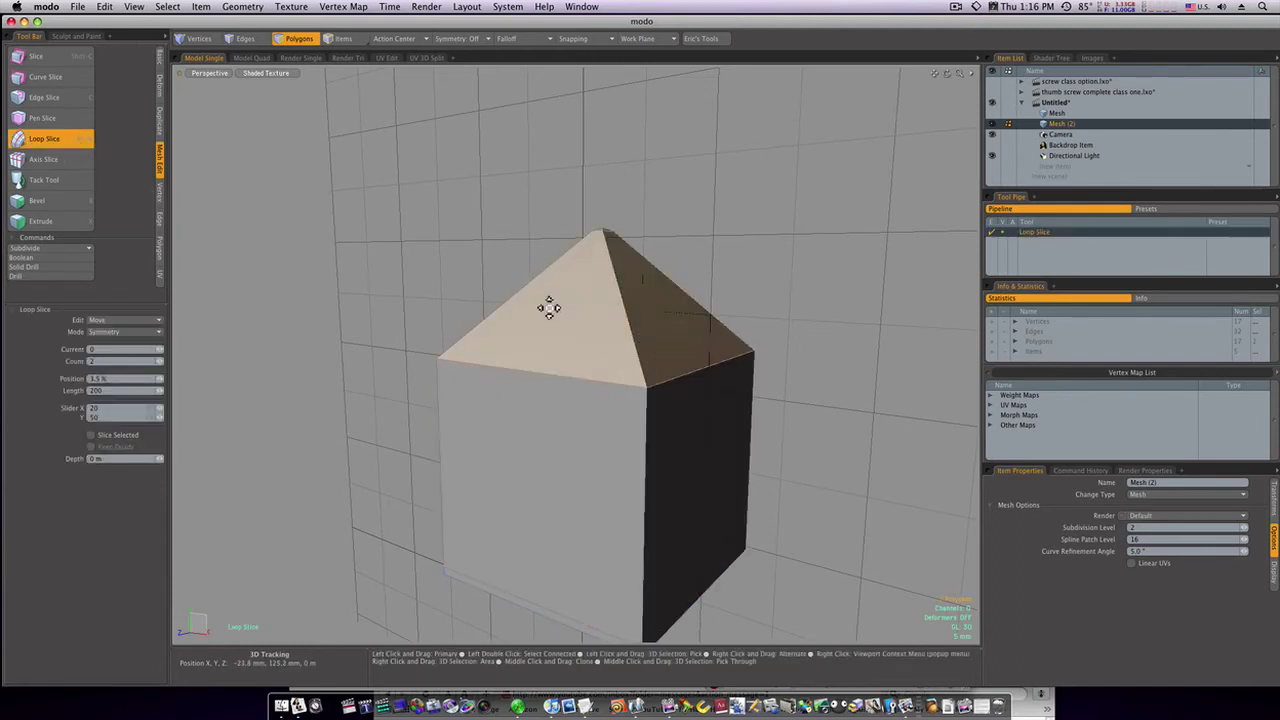
pyautogui.click(549, 303)
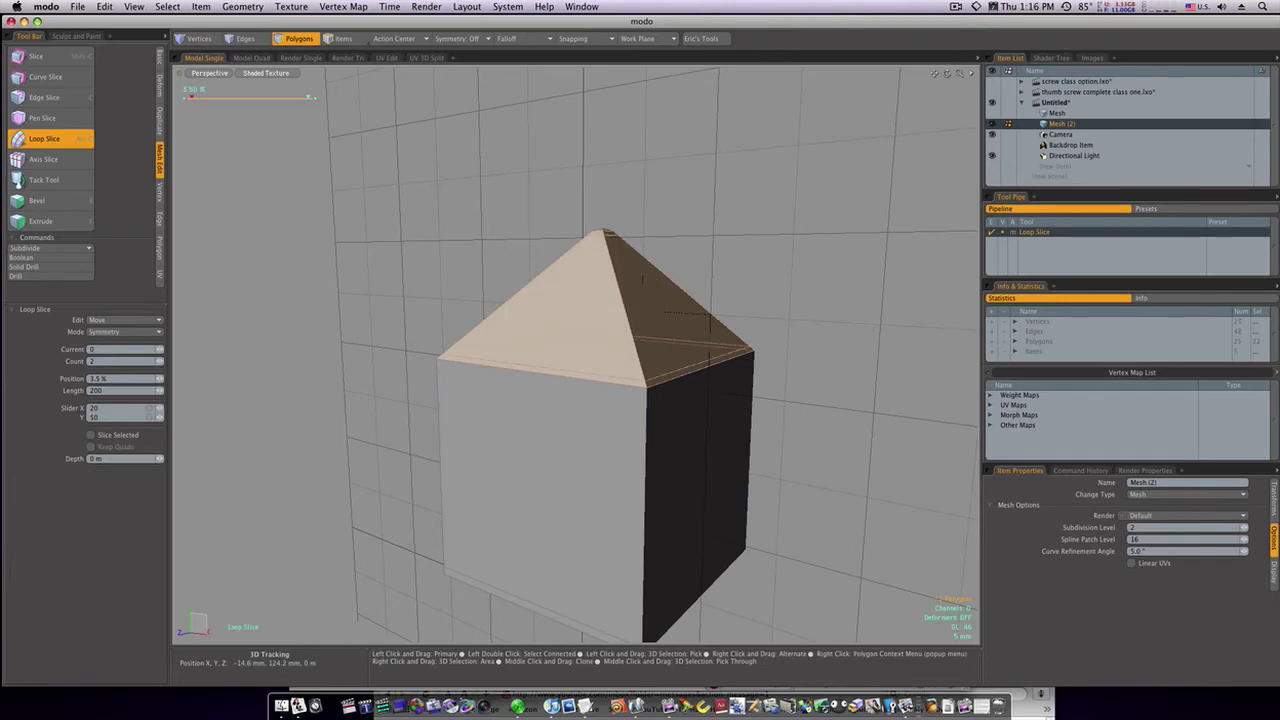
pyautogui.press('q')
# Loop slice the block's vertical sides with two symmetric horizontal cuts close to their upper and lower edges
pyautogui.click(765, 450)
pyautogui.click(610, 438)
pyautogui.keyDown('shift'); pyautogui.click(688, 448); pyautogui.keyUp('shift')
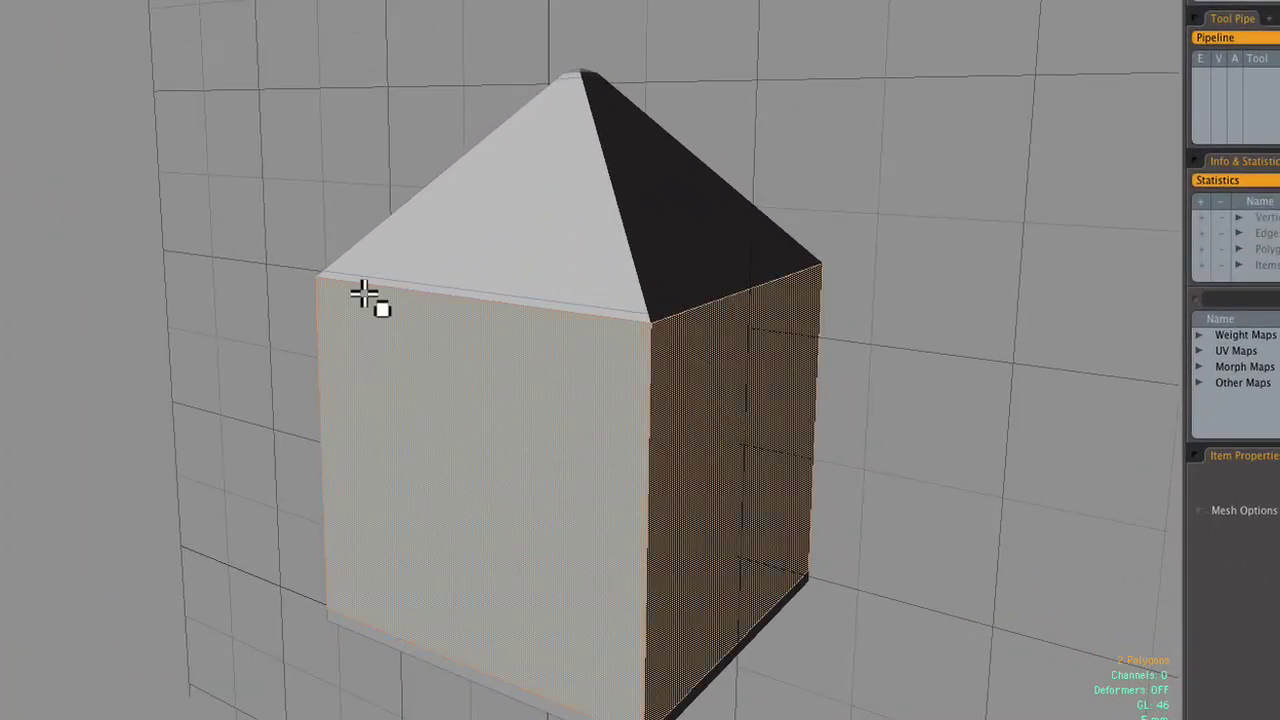
pyautogui.hotkey('alt', 'c')
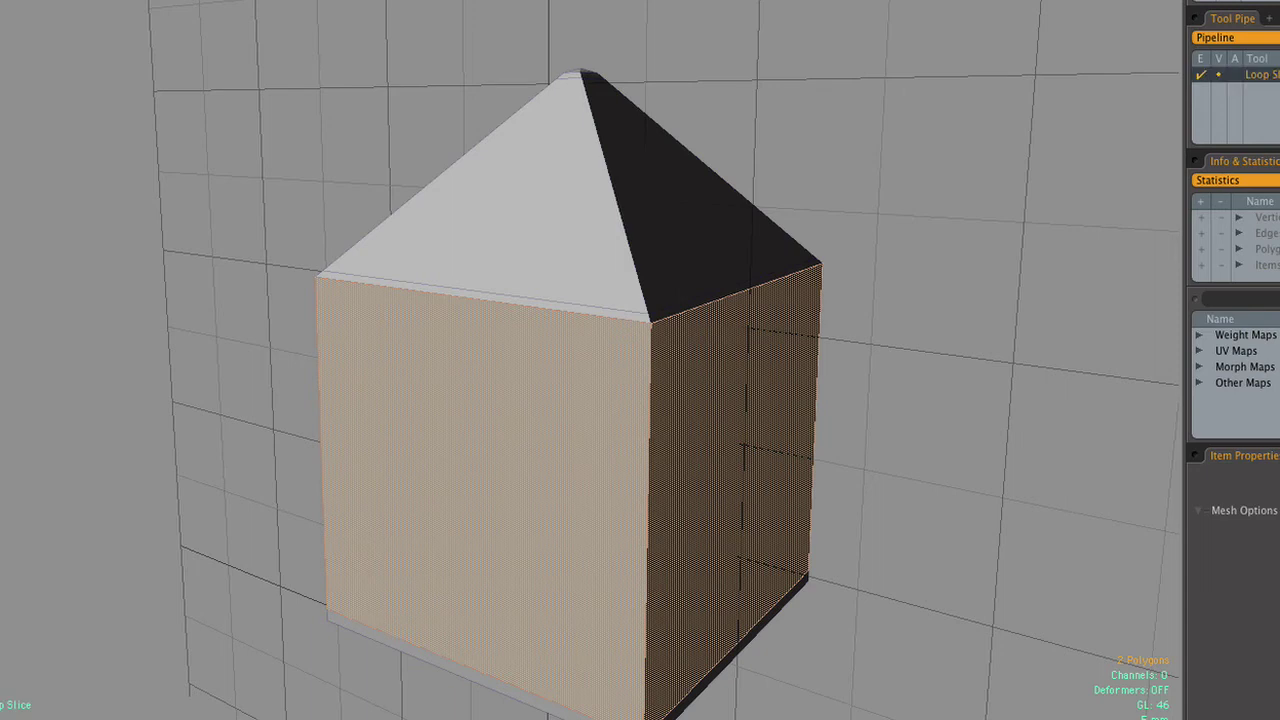
pyautogui.moveTo(520, 436); pyautogui.dragTo(410, 436)
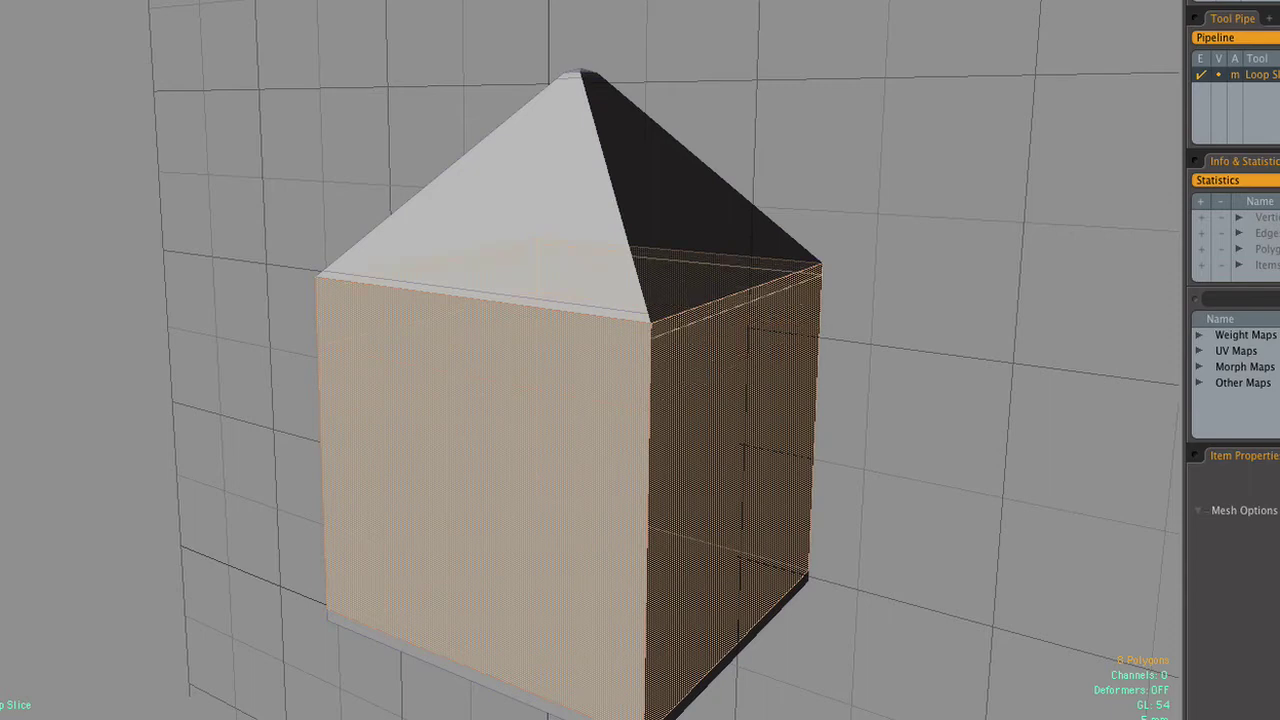
pyautogui.press('space')
# Loop slice the front column of faces from base to tip with two symmetric cuts close to its side edges
pyautogui.click(166, 377)
pyautogui.moveTo(473, 335)
pyautogui.mouseDown()
pyautogui.moveTo(506, 268)
pyautogui.moveTo(496, 327)
pyautogui.mouseUp()
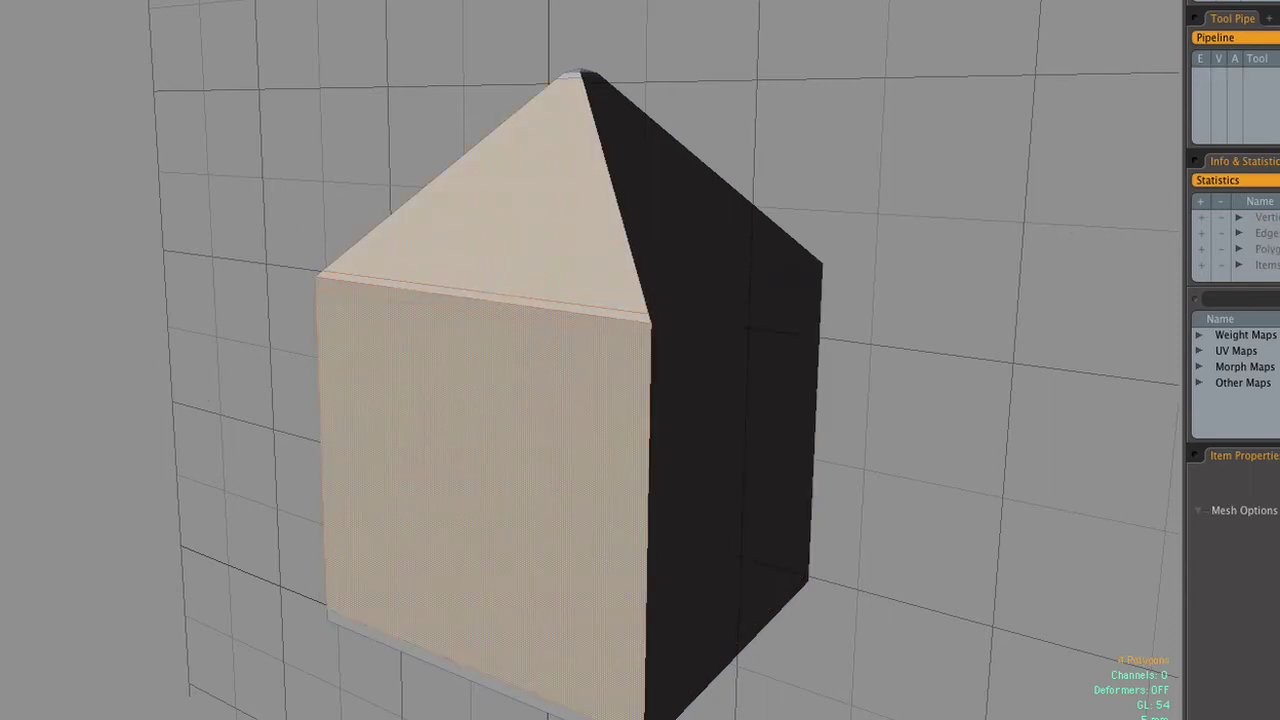
pyautogui.hotkey('alt', 'c')
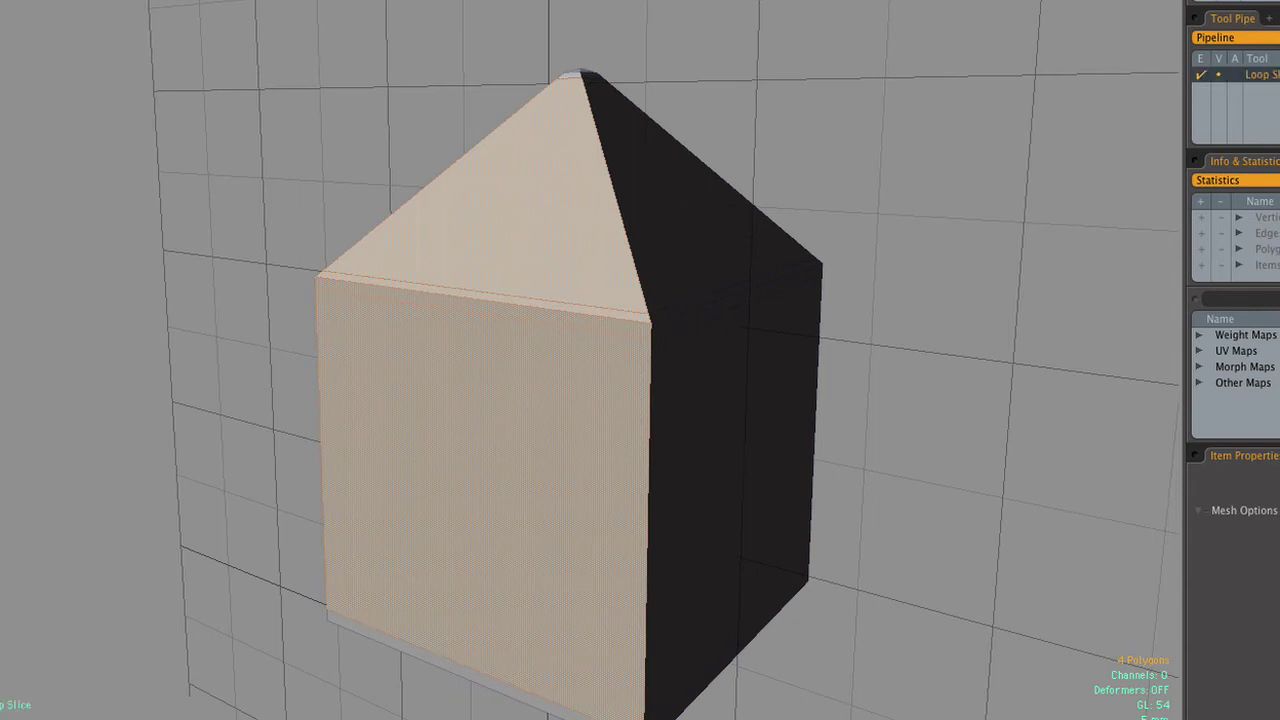
pyautogui.click(543, 410)
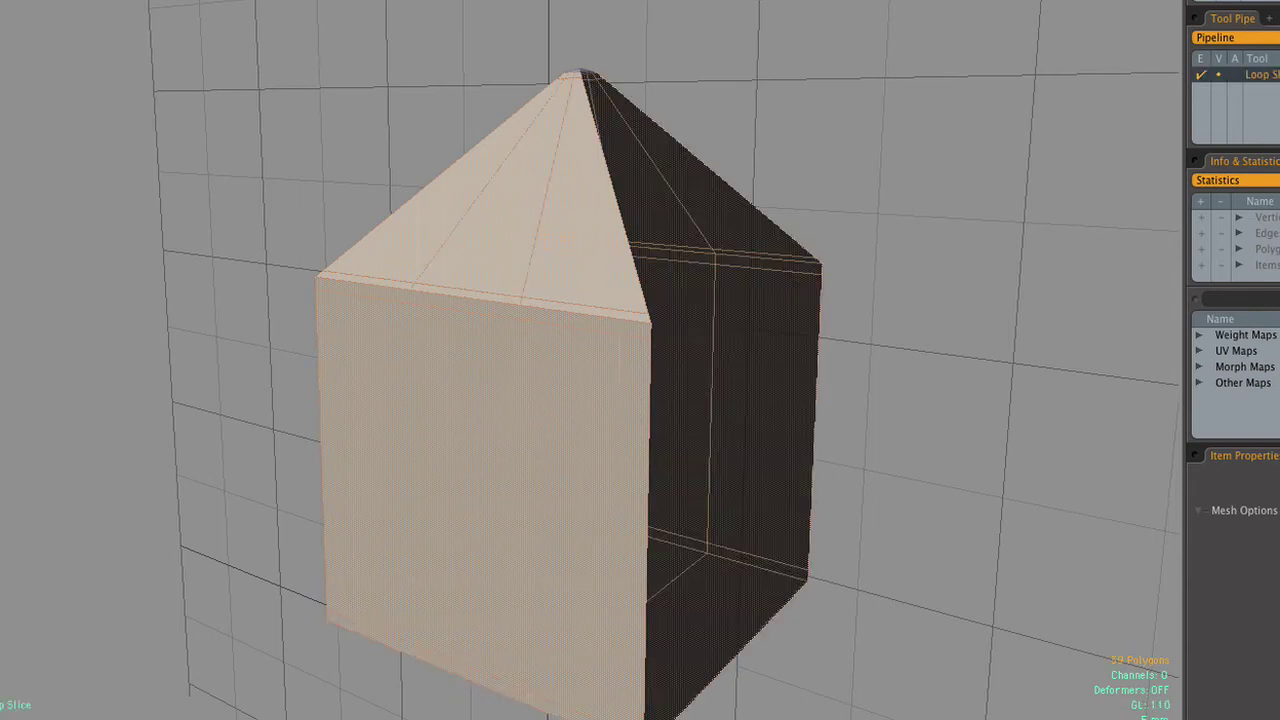
pyautogui.moveTo(543, 410); pyautogui.dragTo(618, 410)
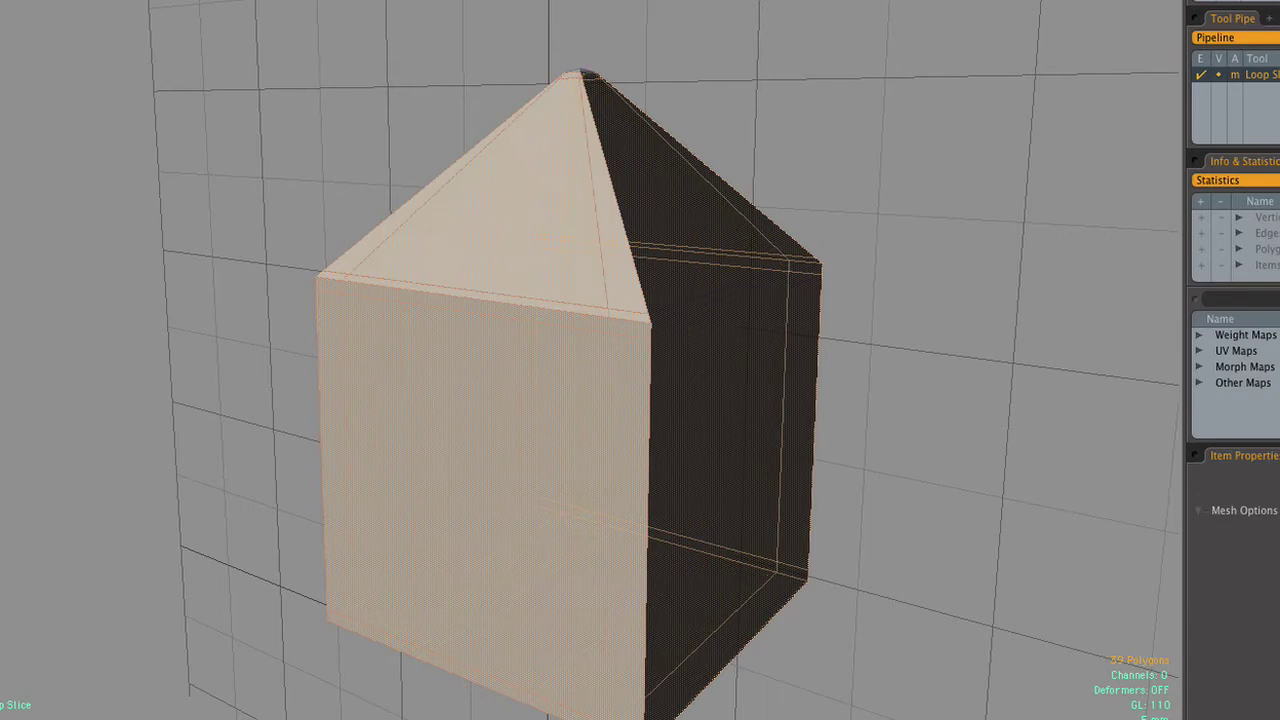
pyautogui.press('space')
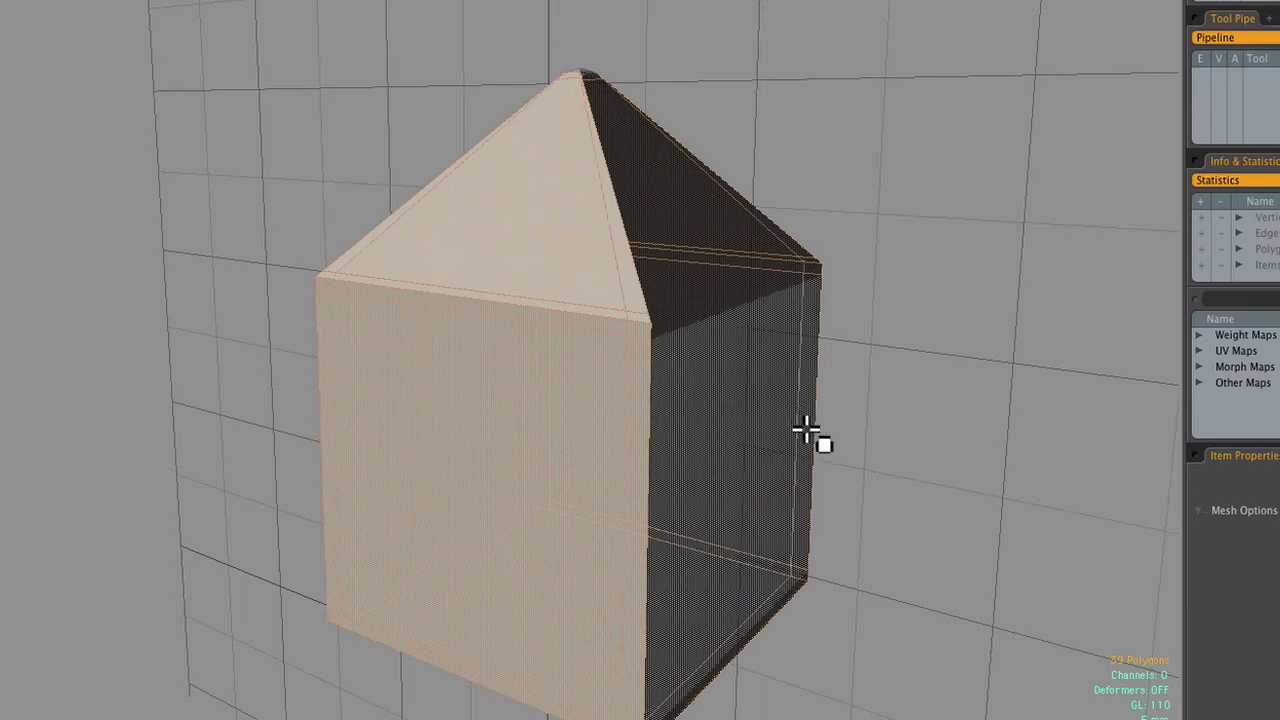
# Loop slice the adjacent side's column of faces with the same two symmetric cuts and turn on subdivision smoothing for the block
pyautogui.keyDown('alt'); pyautogui.moveTo(836, 444); pyautogui.dragTo(706, 299); pyautogui.keyUp('alt')
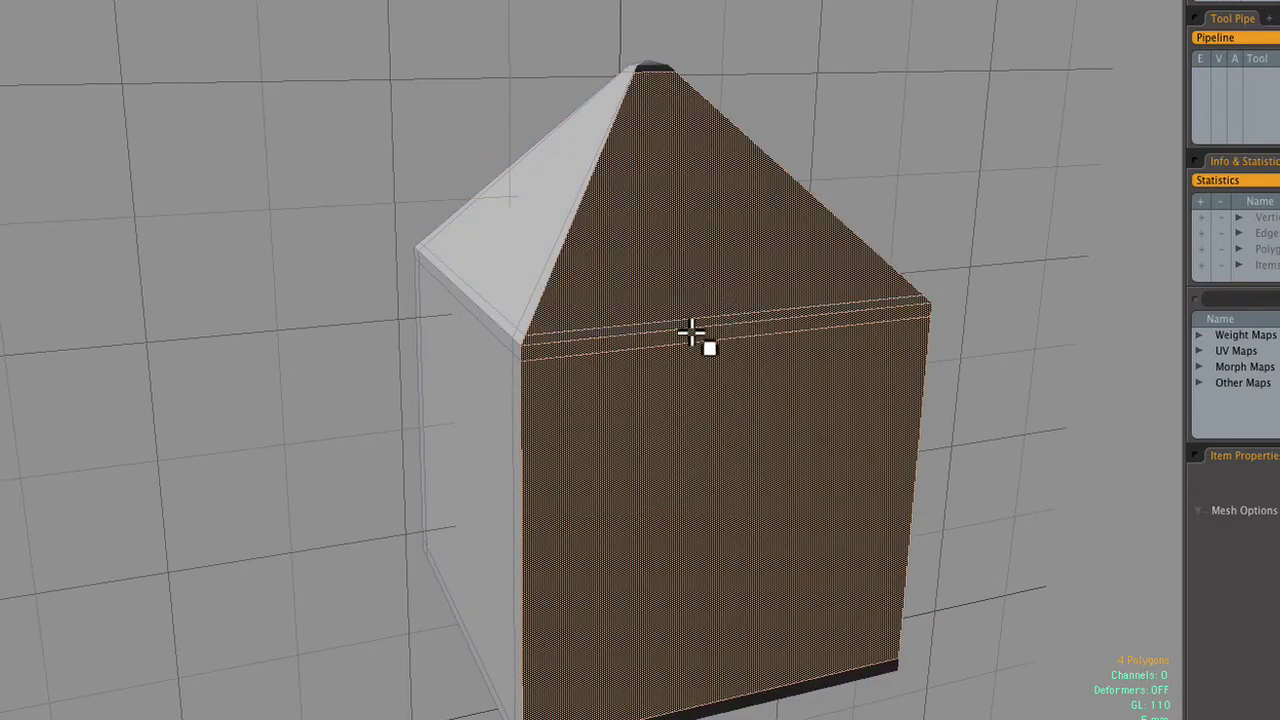
pyautogui.hotkey('alt', 'c')
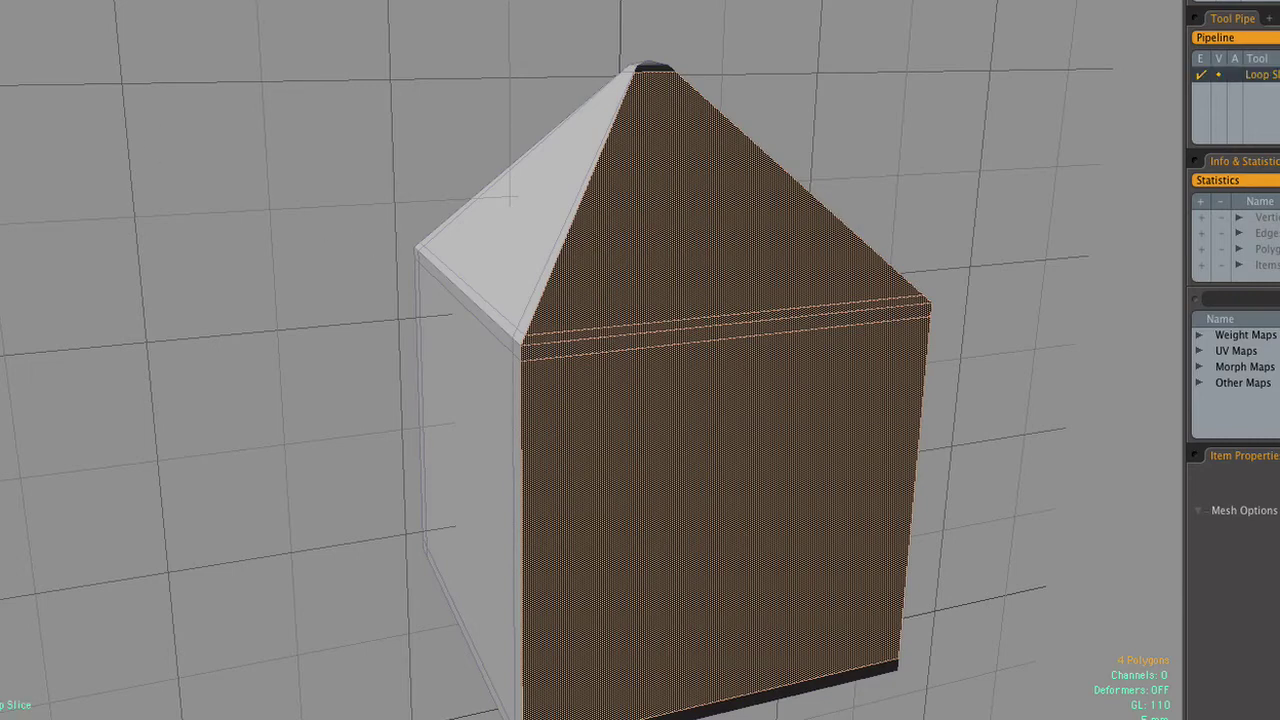
pyautogui.click(509, 194)
pyautogui.press('space')
pyautogui.click(352, 232)
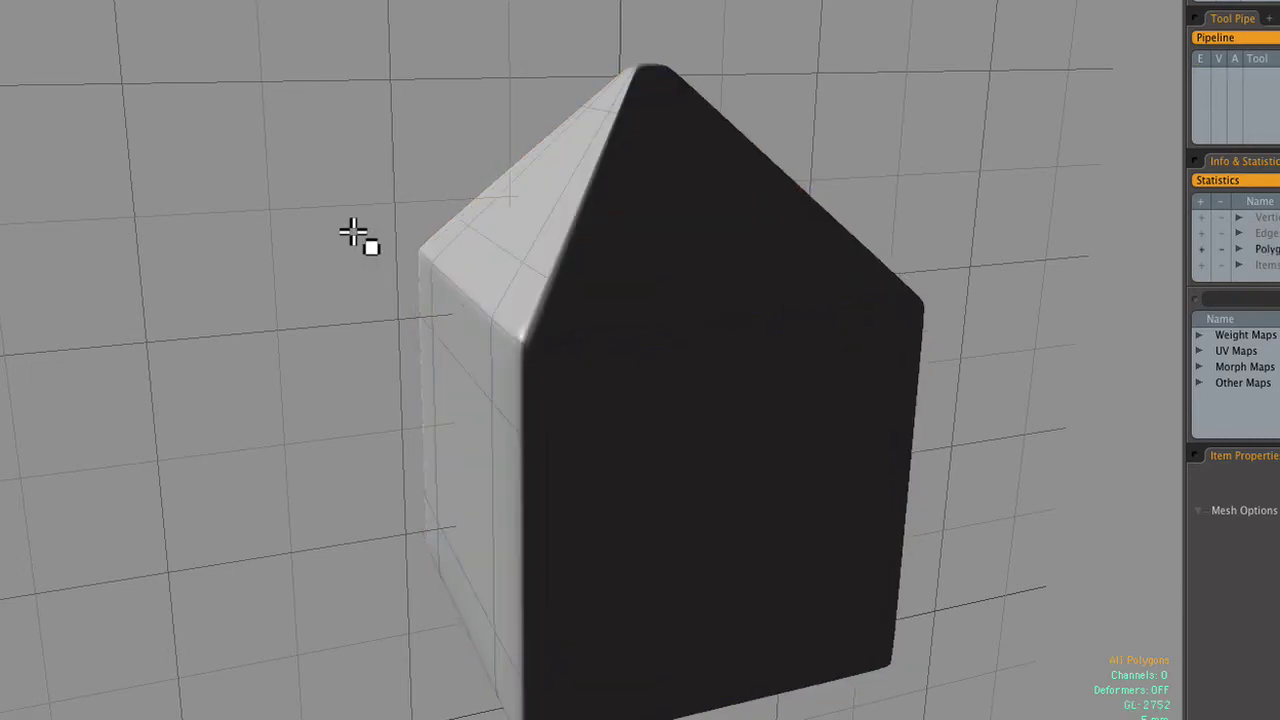
# Make the flat bar's mesh visible again and show it with the block in the Top view
pyautogui.keyDown('ctrl'); pyautogui.keyDown('alt'); pyautogui.moveTo(577, 380); pyautogui.dragTo(683, 346); pyautogui.keyUp('alt'); pyautogui.keyUp('ctrl')
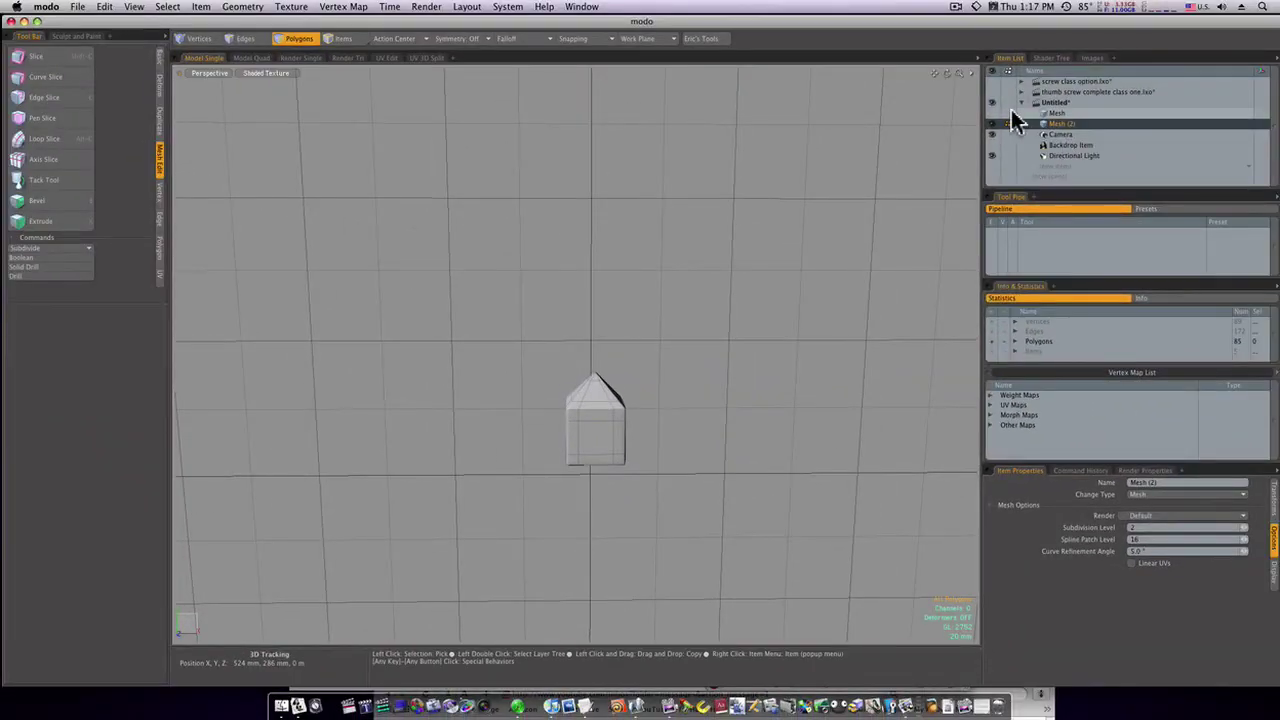
pyautogui.click(994, 117)
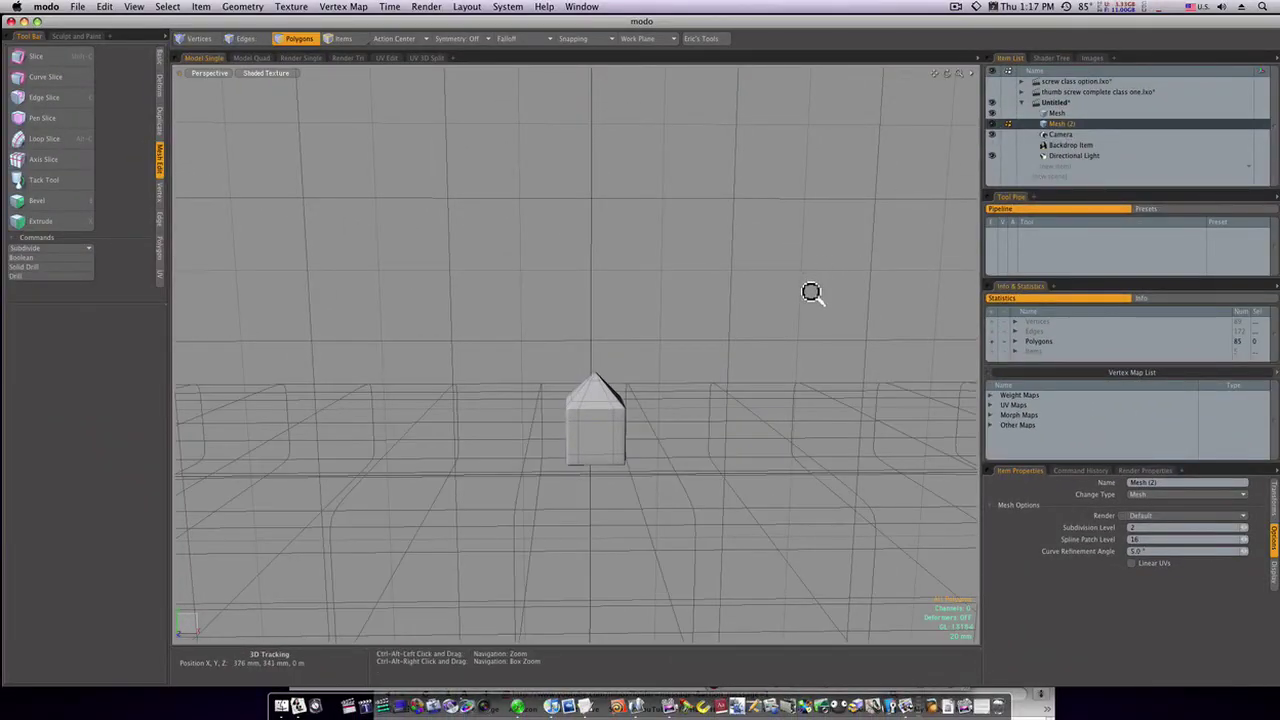
pyautogui.keyDown('ctrl'); pyautogui.keyDown('alt'); pyautogui.moveTo(809, 294); pyautogui.dragTo(766, 314); pyautogui.keyUp('alt'); pyautogui.keyUp('ctrl')
pyautogui.hotkey('ctrl', 'space')
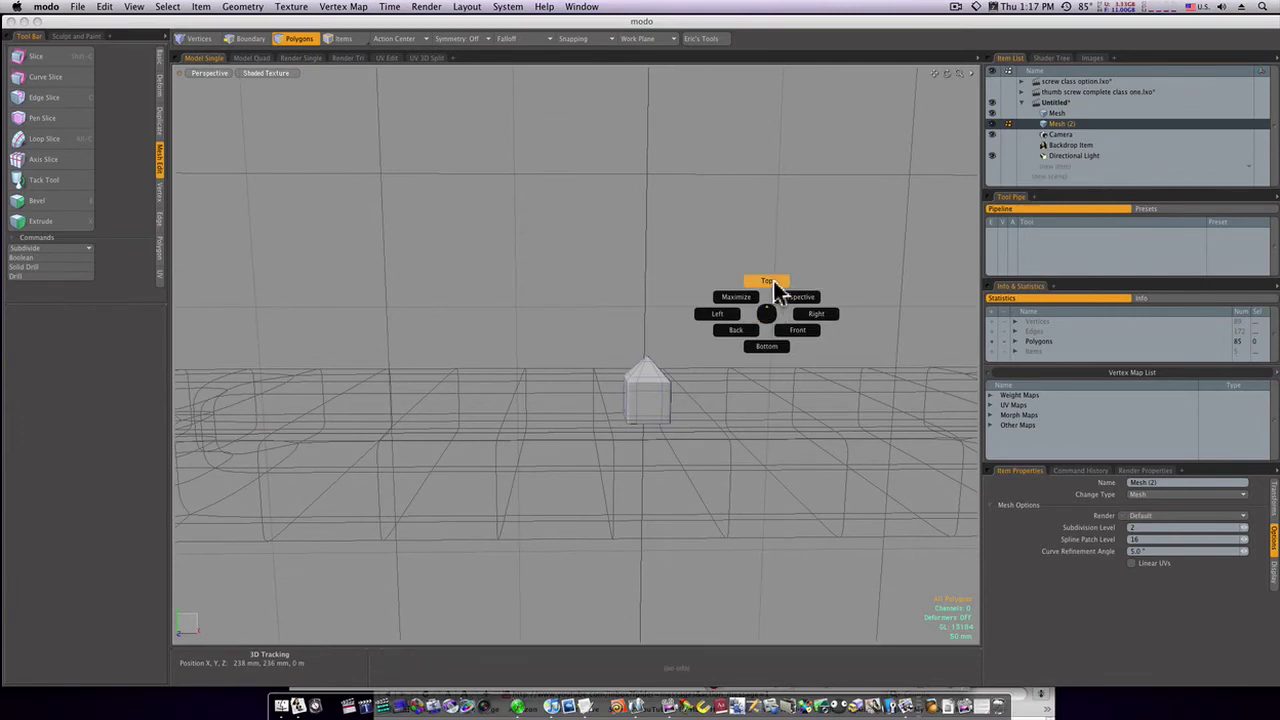
pyautogui.click(768, 282)
pyautogui.scroll(-5, 753, 337)
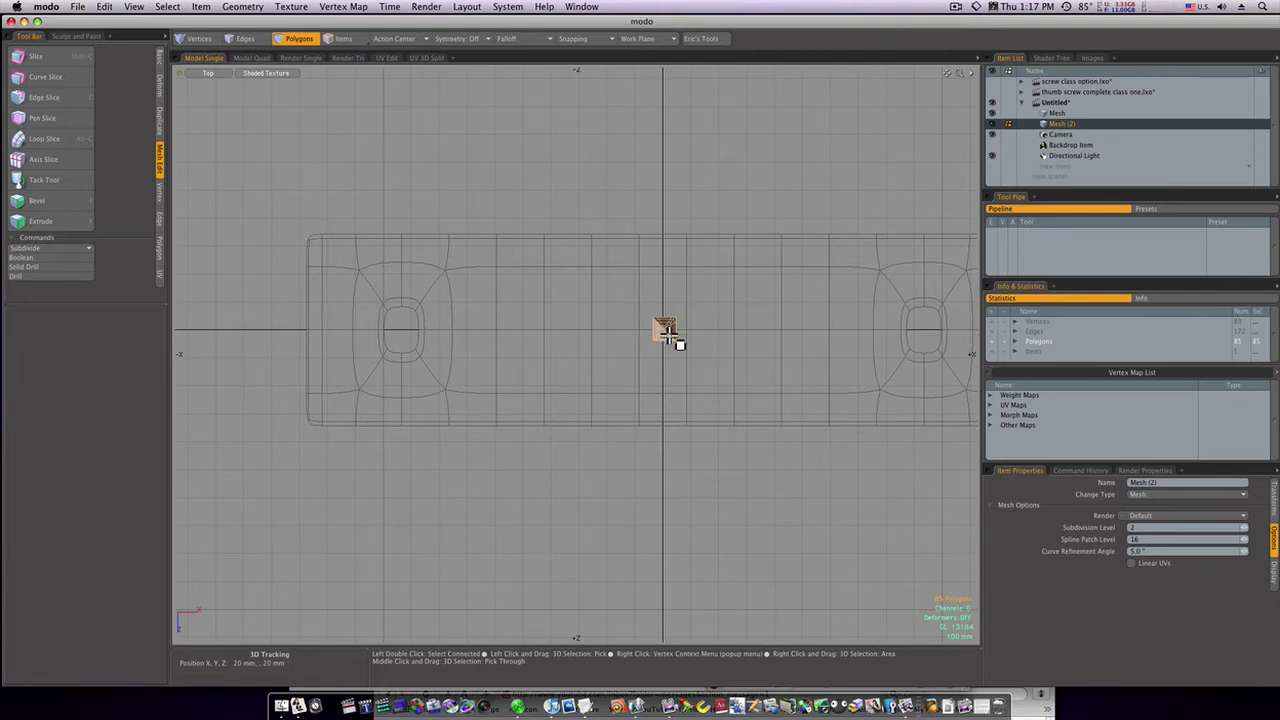
# Duplicate the pointed block and move the copy 230 mm along Z and 110 mm along X
pyautogui.press('w')
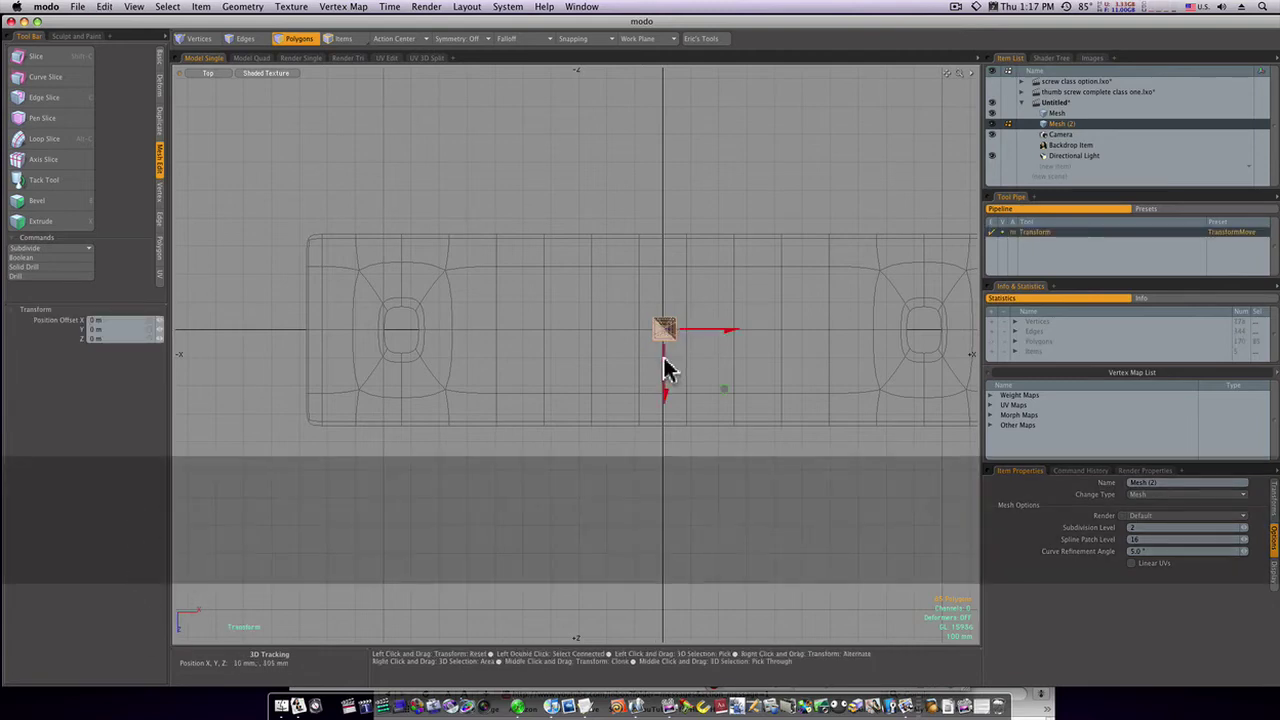
pyautogui.moveTo(667, 372); pyautogui.dragTo(668, 437)
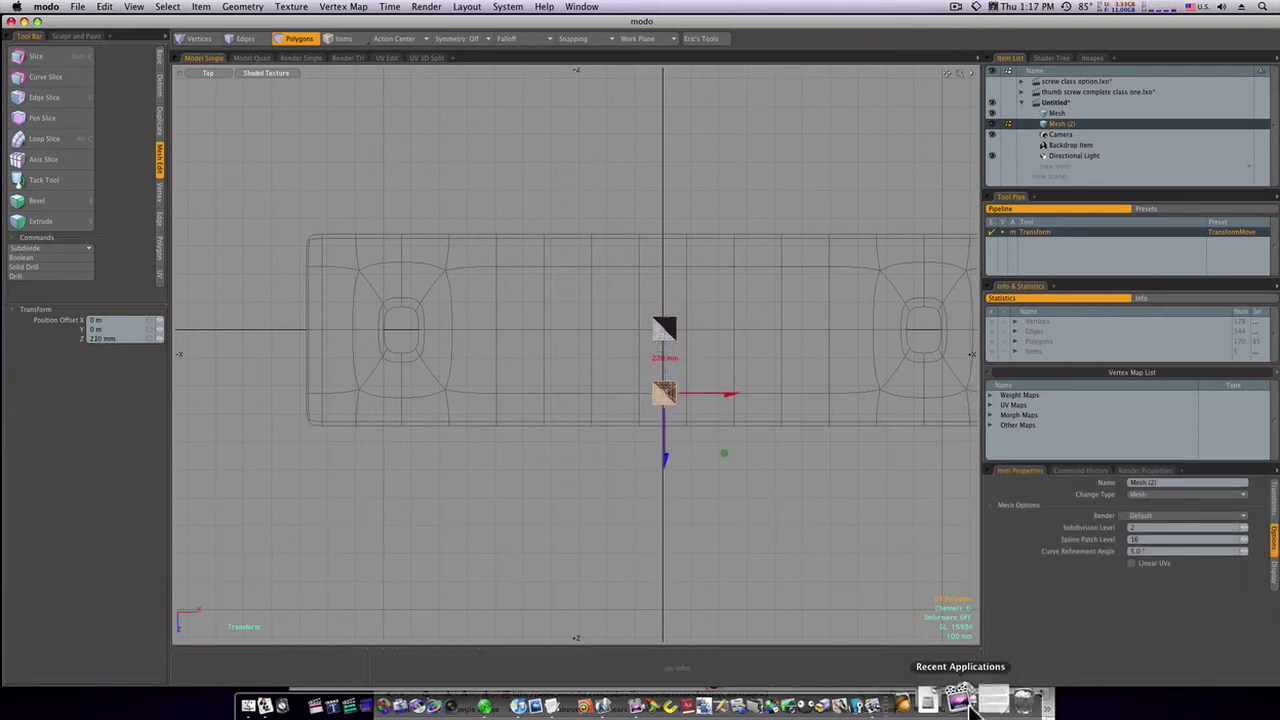
pyautogui.moveTo(505, 27)
pyautogui.mouseDown()
pyautogui.moveTo(531, 63)
pyautogui.moveTo(523, 77)
pyautogui.moveTo(523, 40)
pyautogui.moveTo(505, 27)
pyautogui.mouseUp()
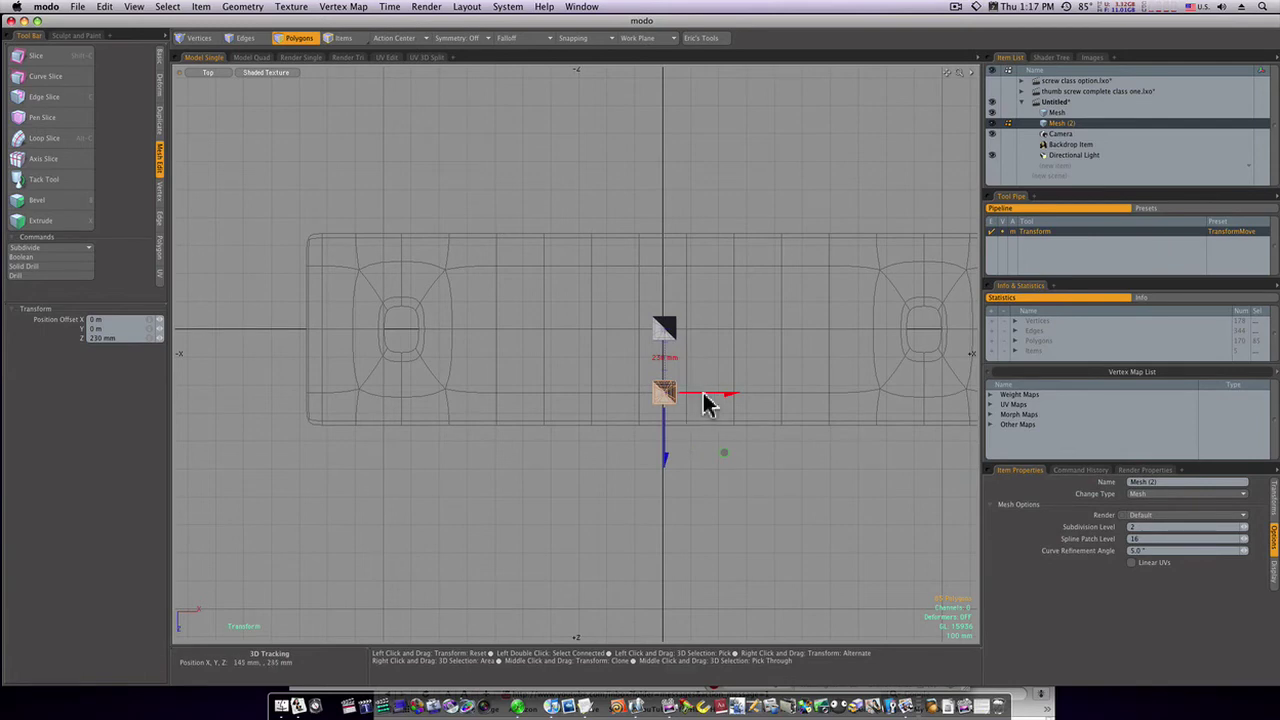
pyautogui.moveTo(706, 404); pyautogui.dragTo(731, 404)
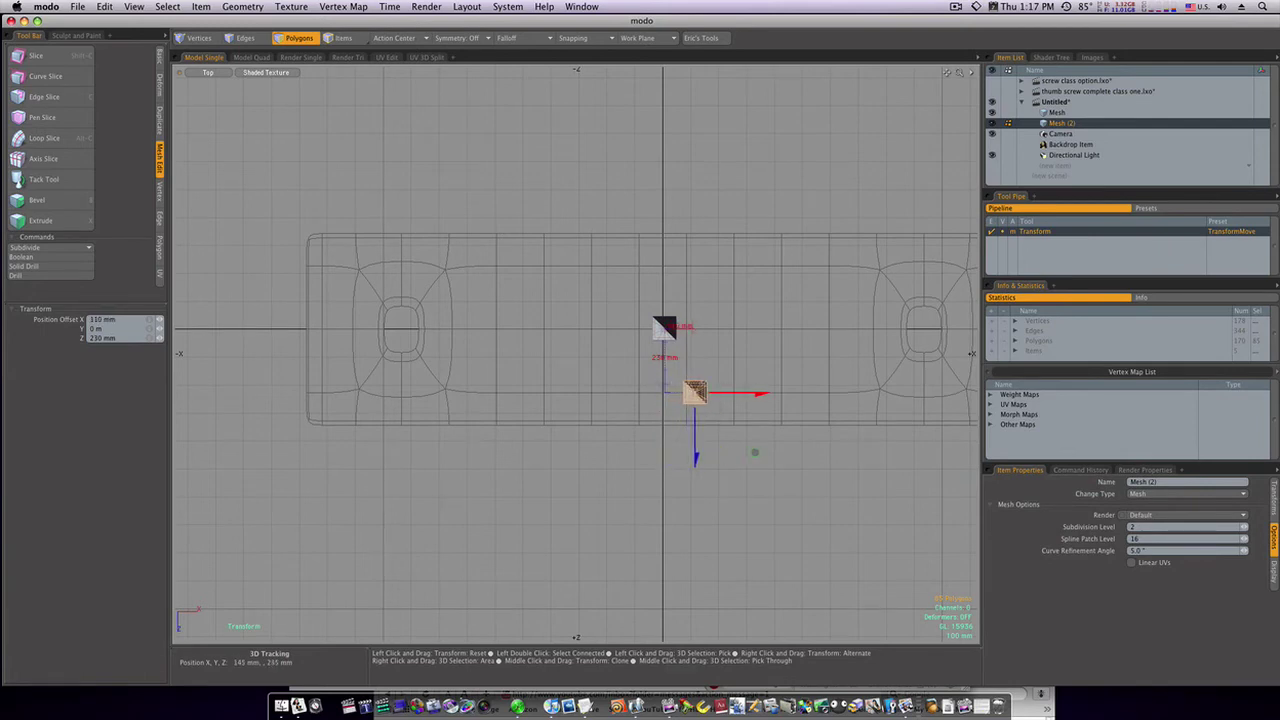
pyautogui.press('space')
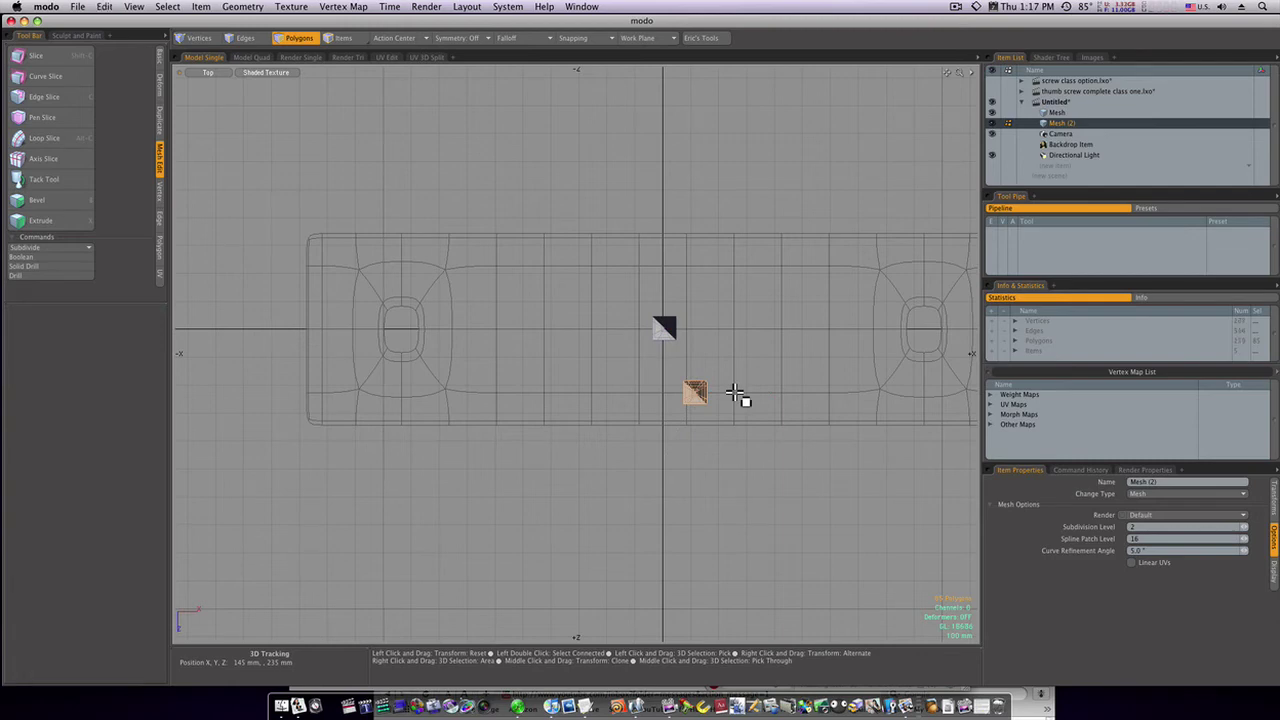
# Duplicate the offset pointed block and move the copy about 443 mm along negative Z
pyautogui.press('w')
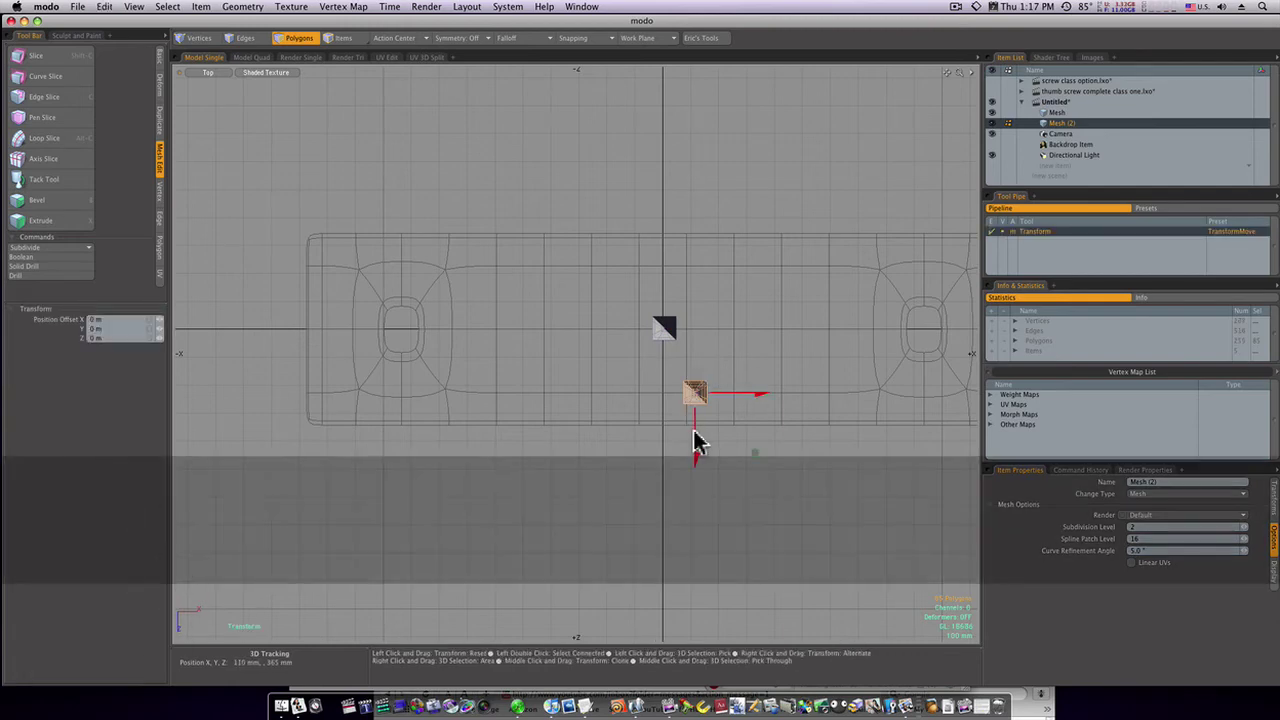
pyautogui.moveTo(694, 443); pyautogui.dragTo(697, 326)
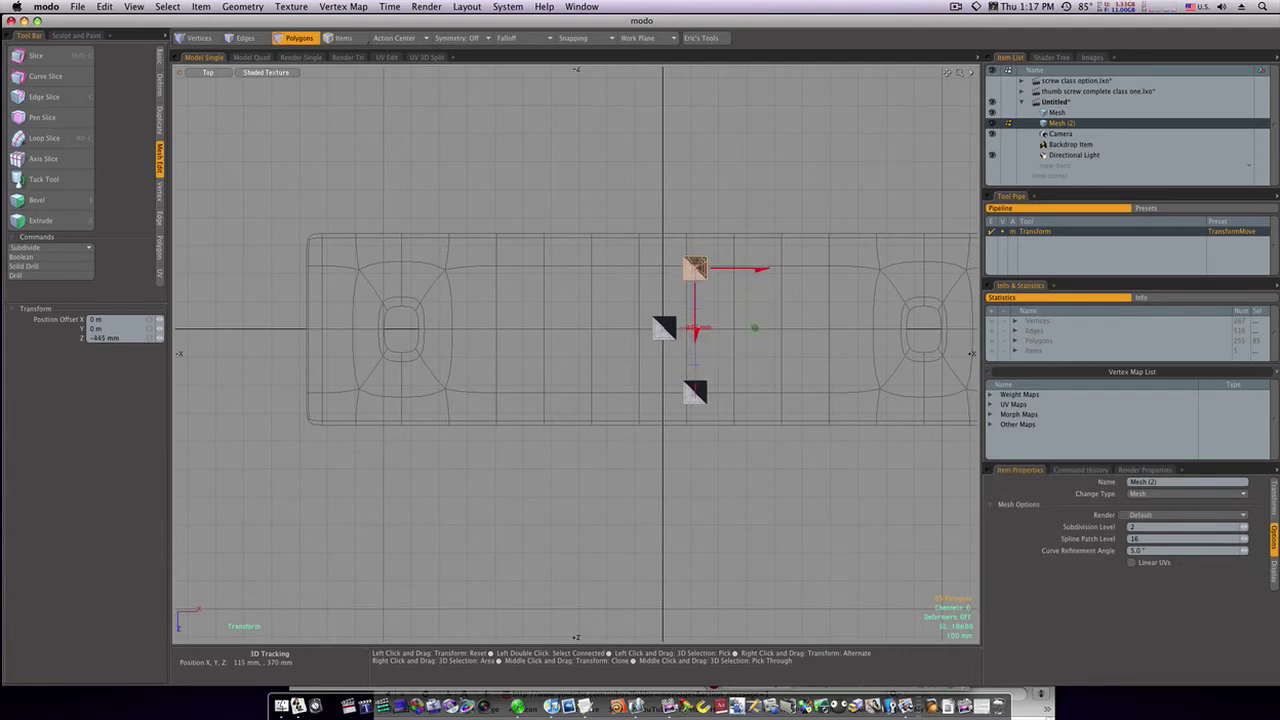
pyautogui.press('q')
# Duplicate the pair of offset blocks and move the copies about 235 mm along negative X
pyautogui.click(696, 392)
pyautogui.keyDown('shift'); pyautogui.click(696, 392); pyautogui.keyUp('shift')
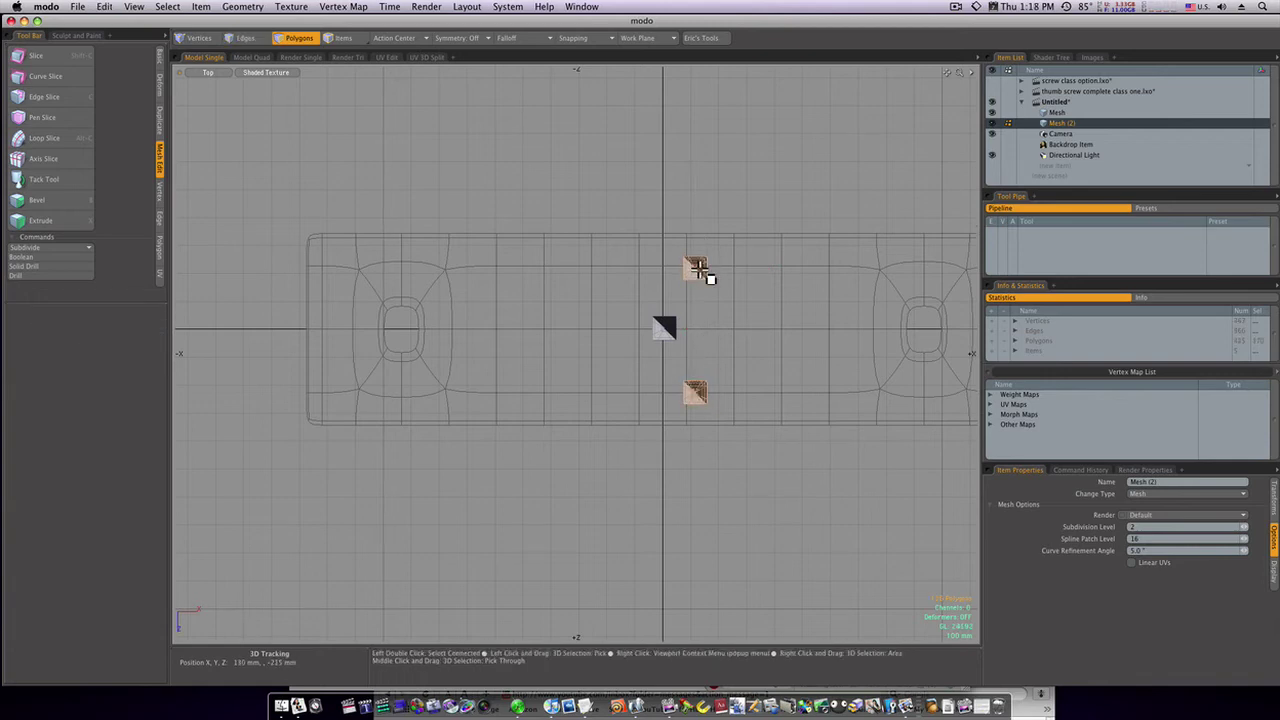
pyautogui.press('w')
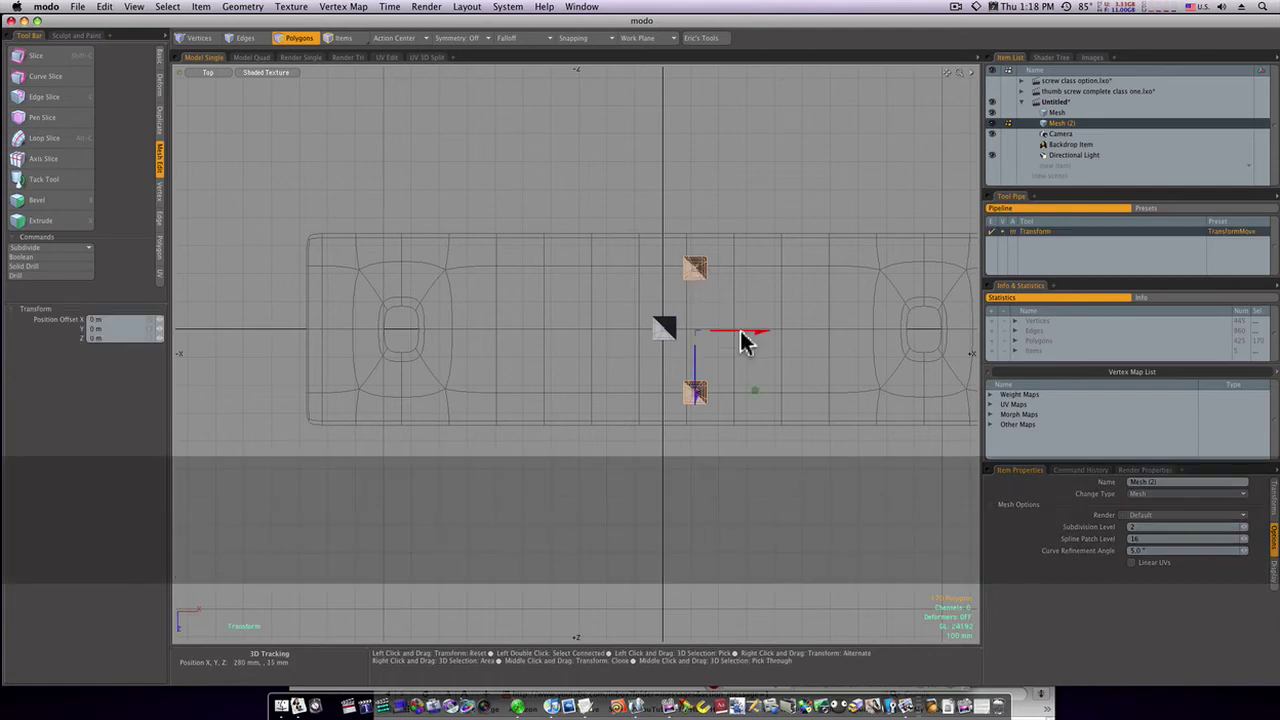
pyautogui.moveTo(743, 332); pyautogui.dragTo(677, 332)
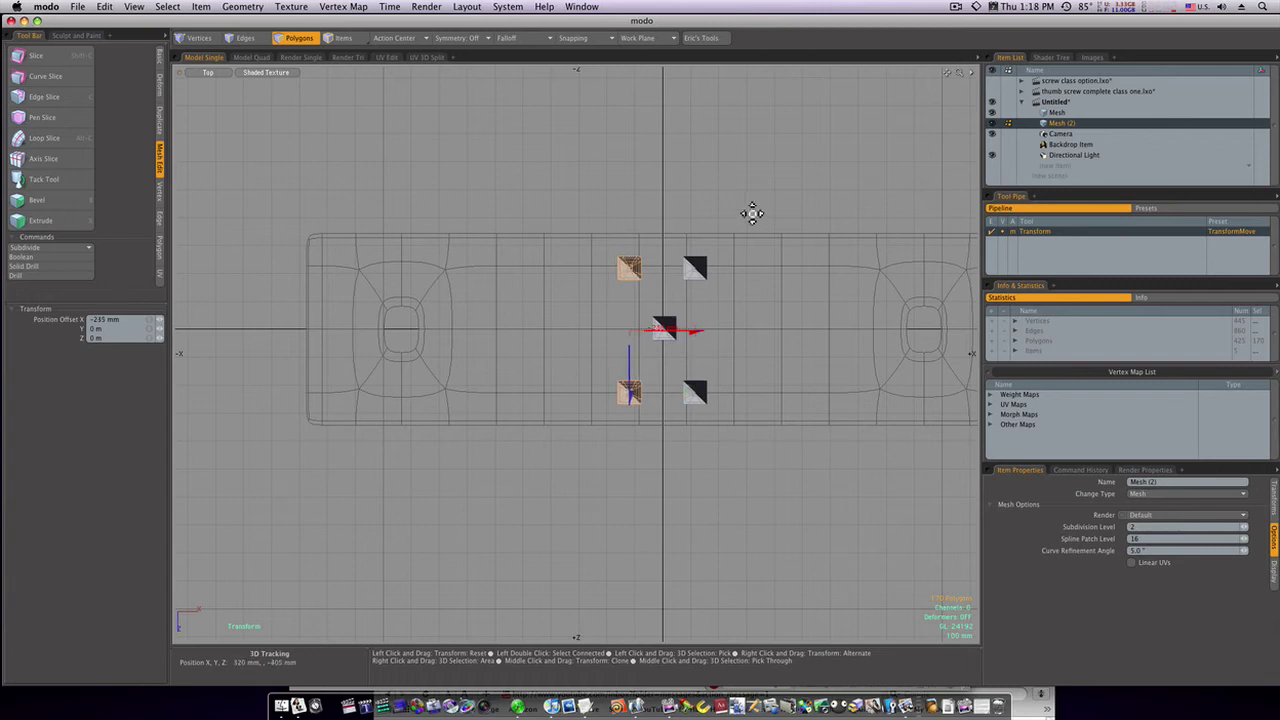
pyautogui.press('space')
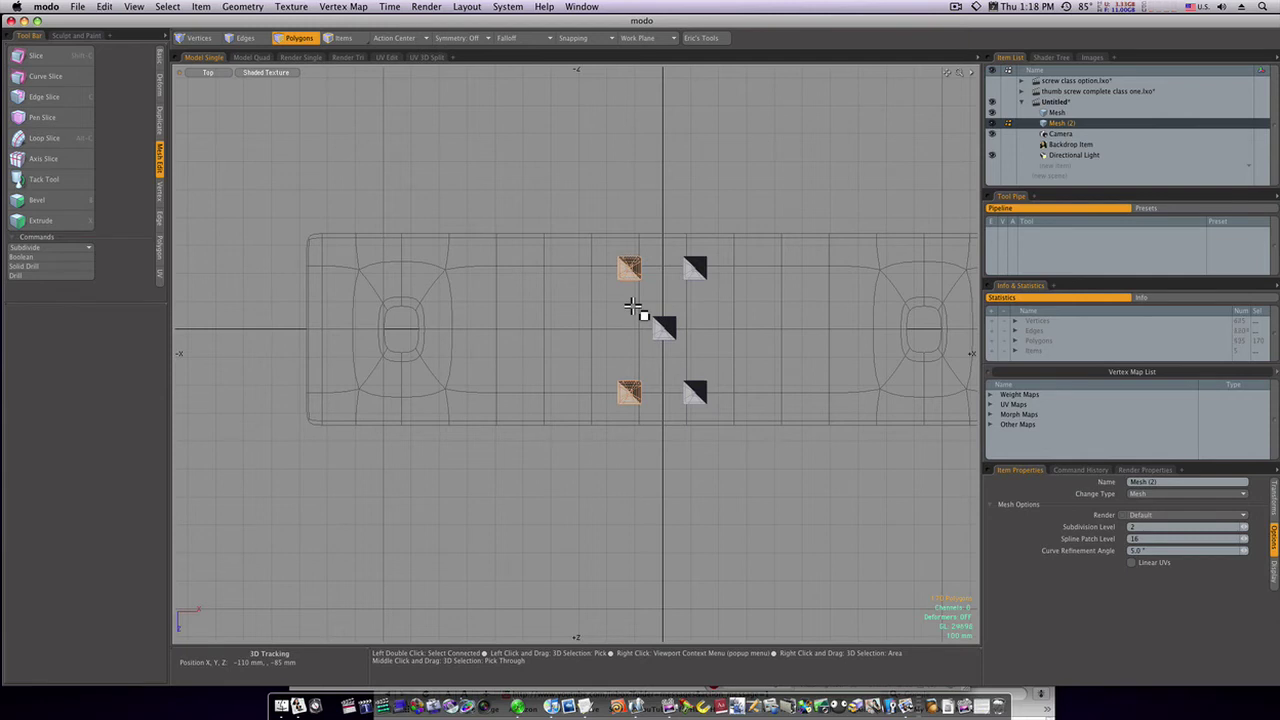
# Duplicate the newest pair three more times in succession toward negative X, offsetting the second of these copies 160 mm
pyautogui.press('w')
pyautogui.moveTo(683, 334); pyautogui.dragTo(645, 334)
pyautogui.press('space')
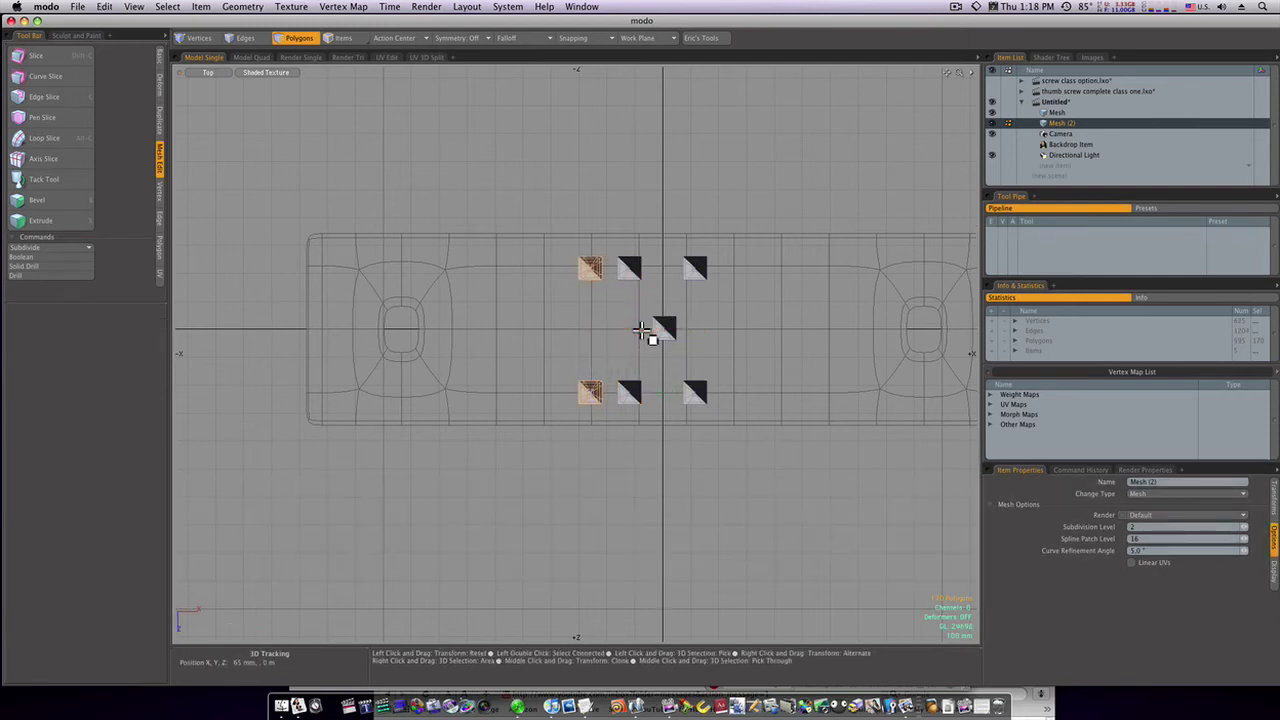
pyautogui.press('w')
pyautogui.moveTo(649, 331)
pyautogui.mouseDown(button='middle')
pyautogui.moveTo(576, 333)
pyautogui.moveTo(606, 333)
pyautogui.mouseUp(button='middle')
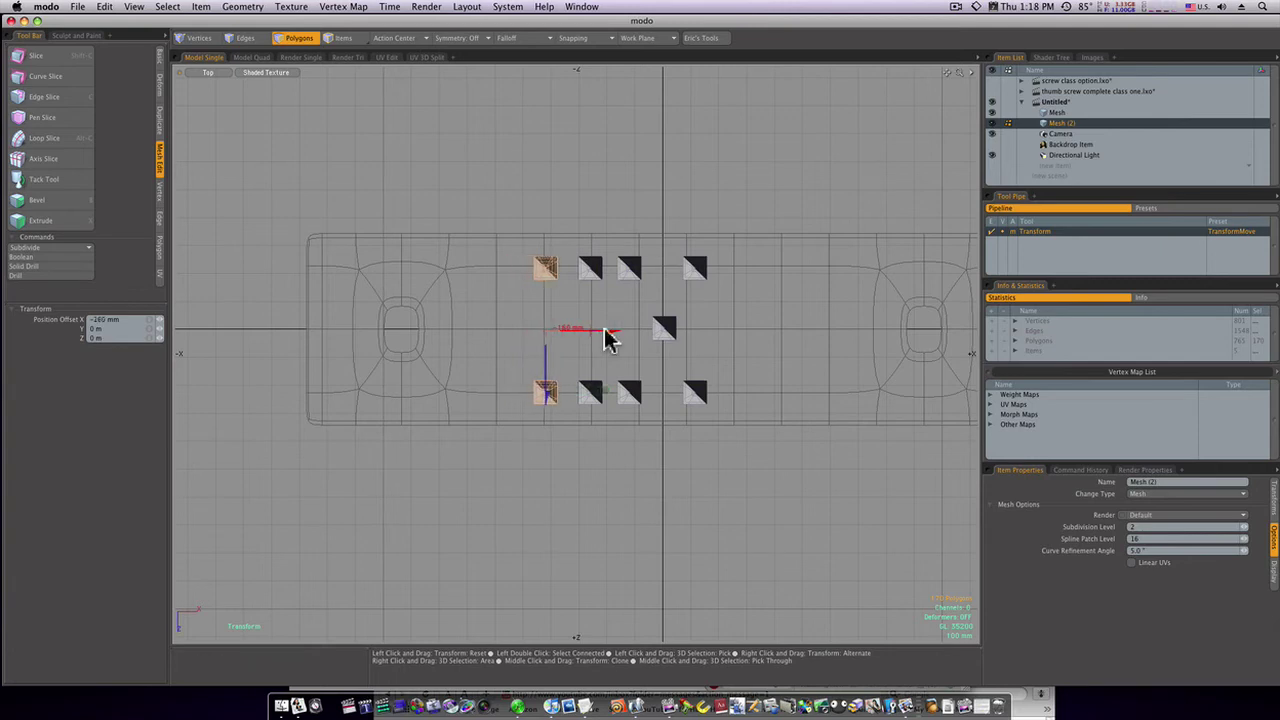
pyautogui.press('q')
pyautogui.press('w')
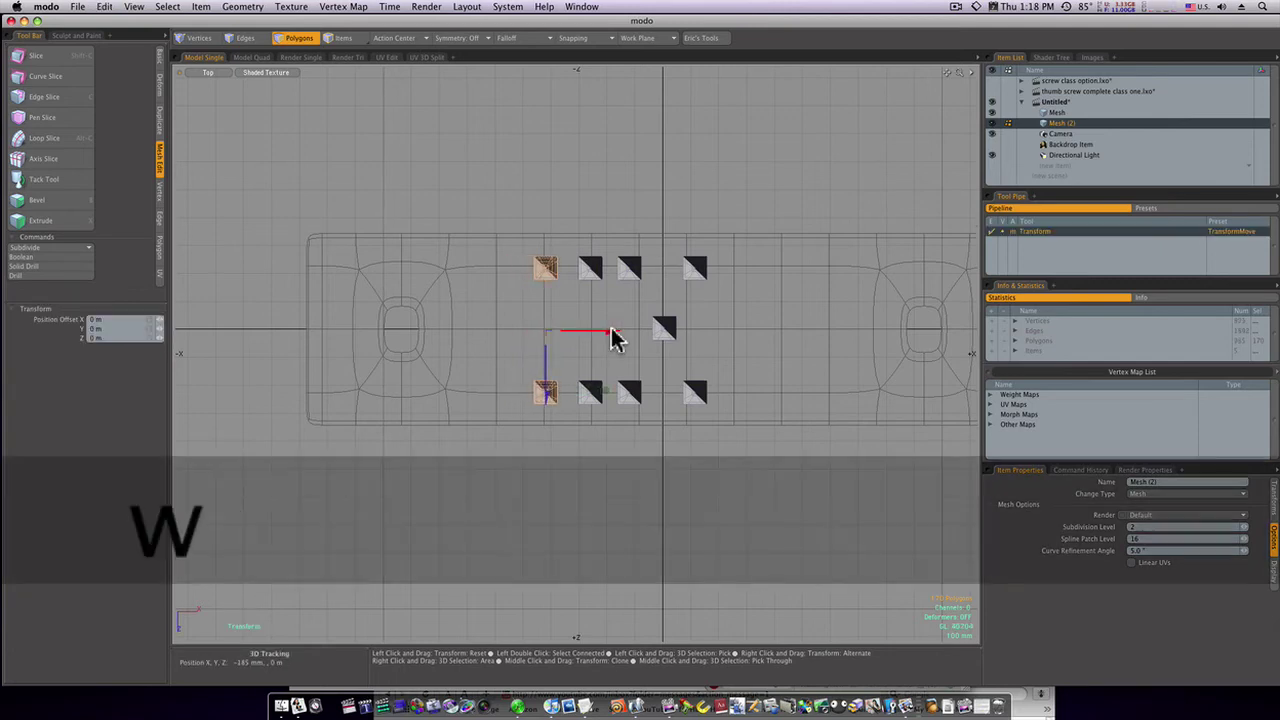
pyautogui.moveTo(607, 333); pyautogui.dragTo(558, 333, button='middle')
pyautogui.press('q')
# Duplicate the pair on the positive X side of the centre twice in succession, spacing the copies out along positive X
pyautogui.click(697, 266)
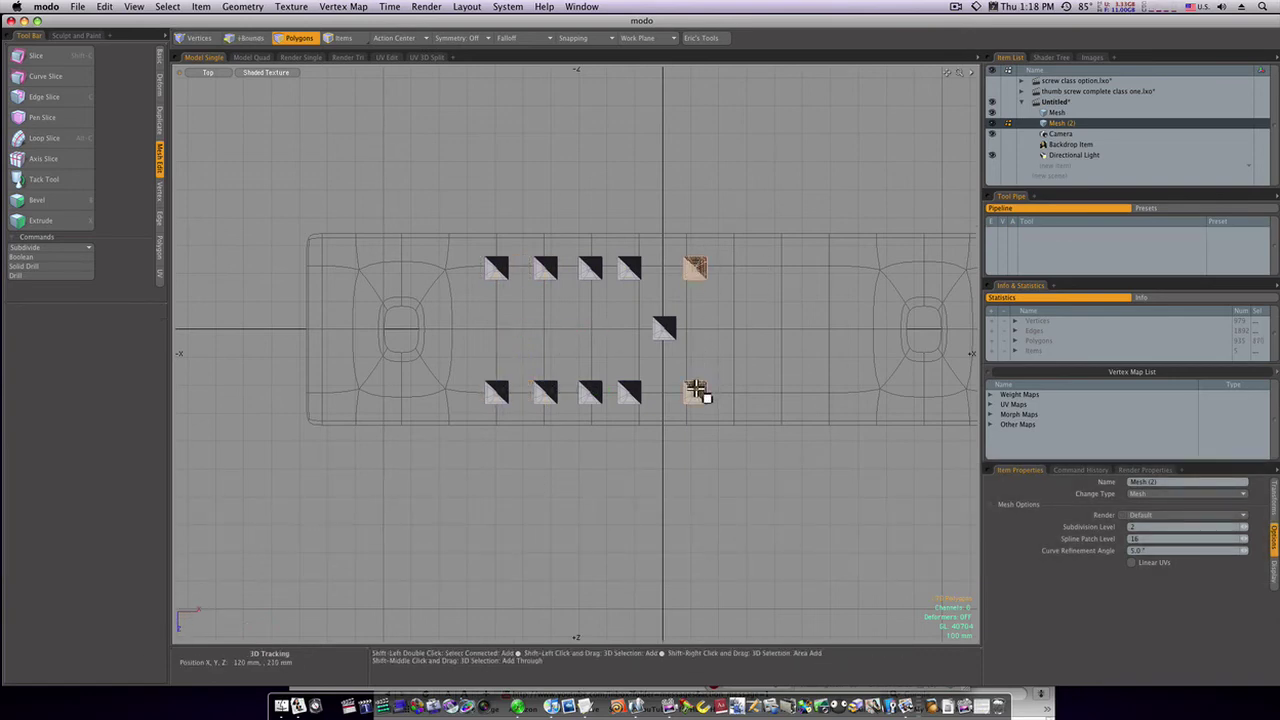
pyautogui.press('w')
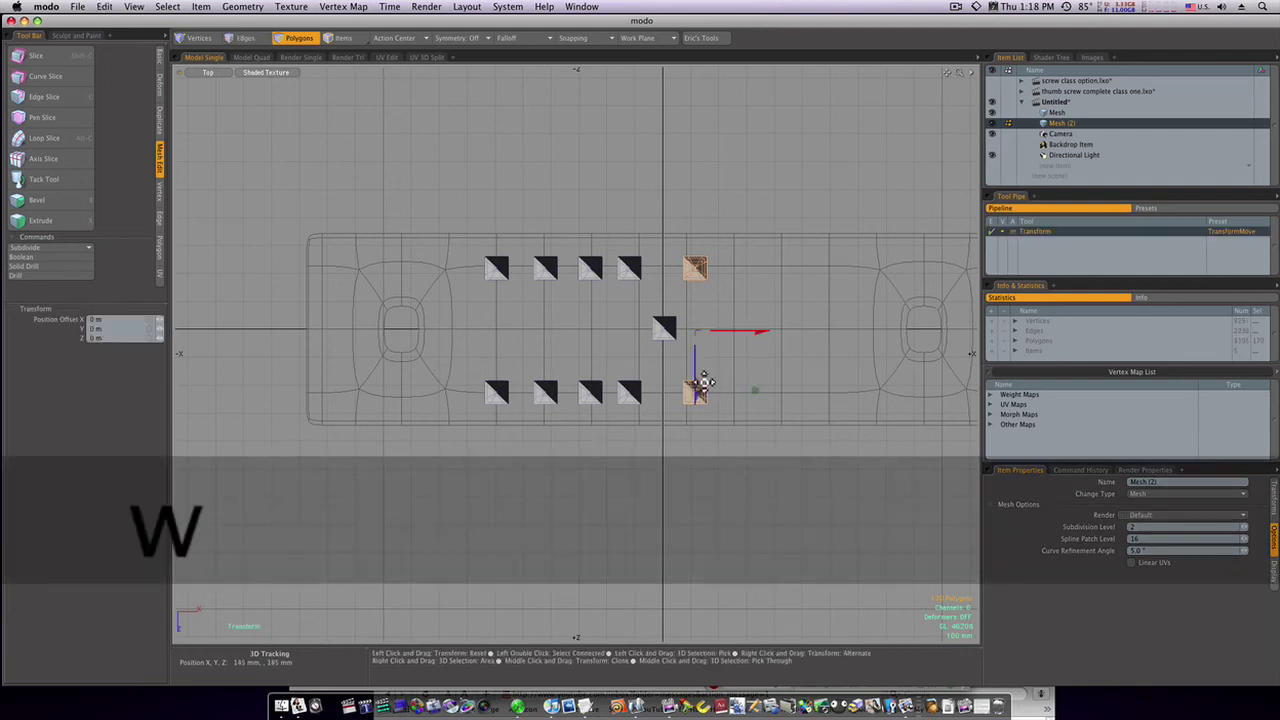
pyautogui.moveTo(750, 331); pyautogui.dragTo(780, 331)
pyautogui.press('space')
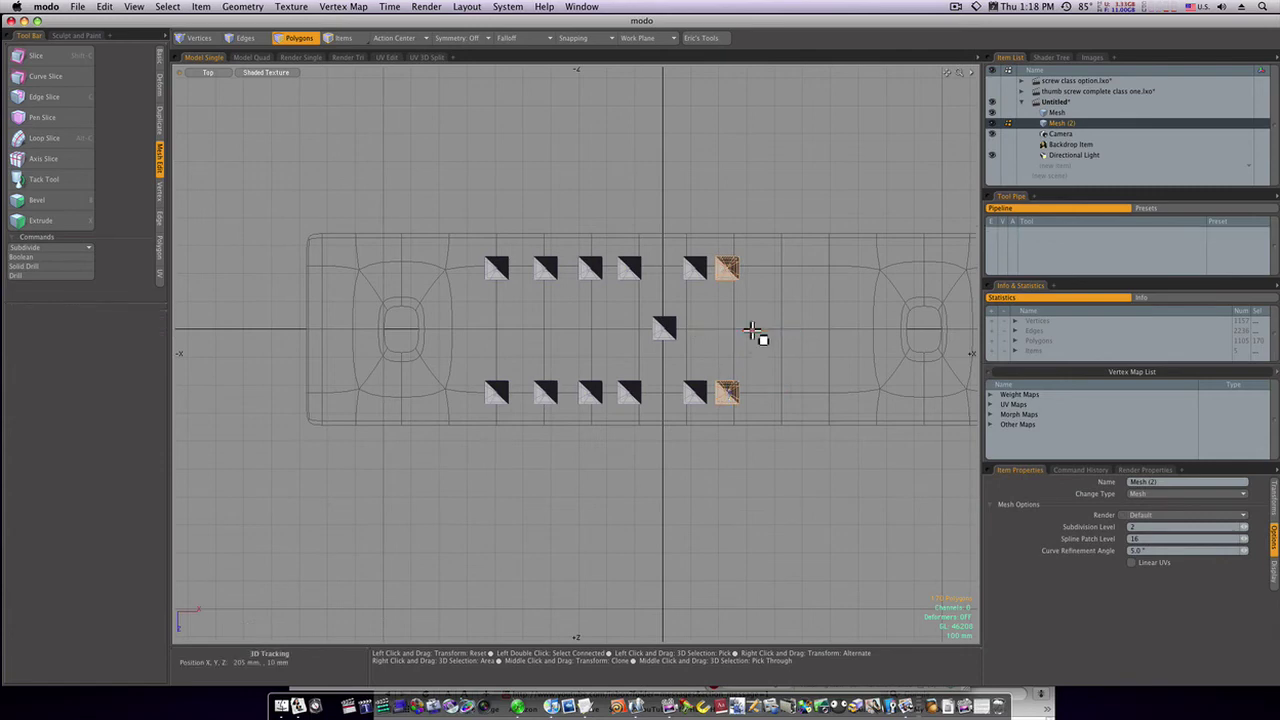
pyautogui.press('w')
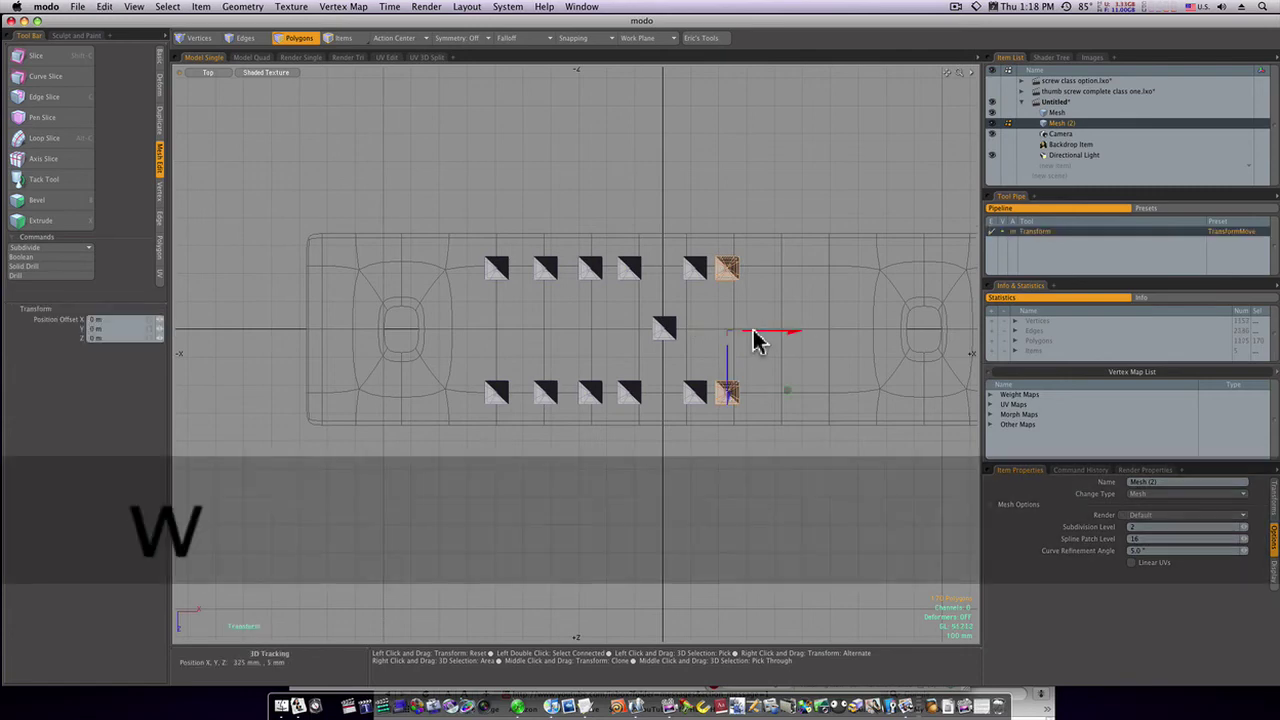
pyautogui.moveTo(770, 331); pyautogui.dragTo(821, 331)
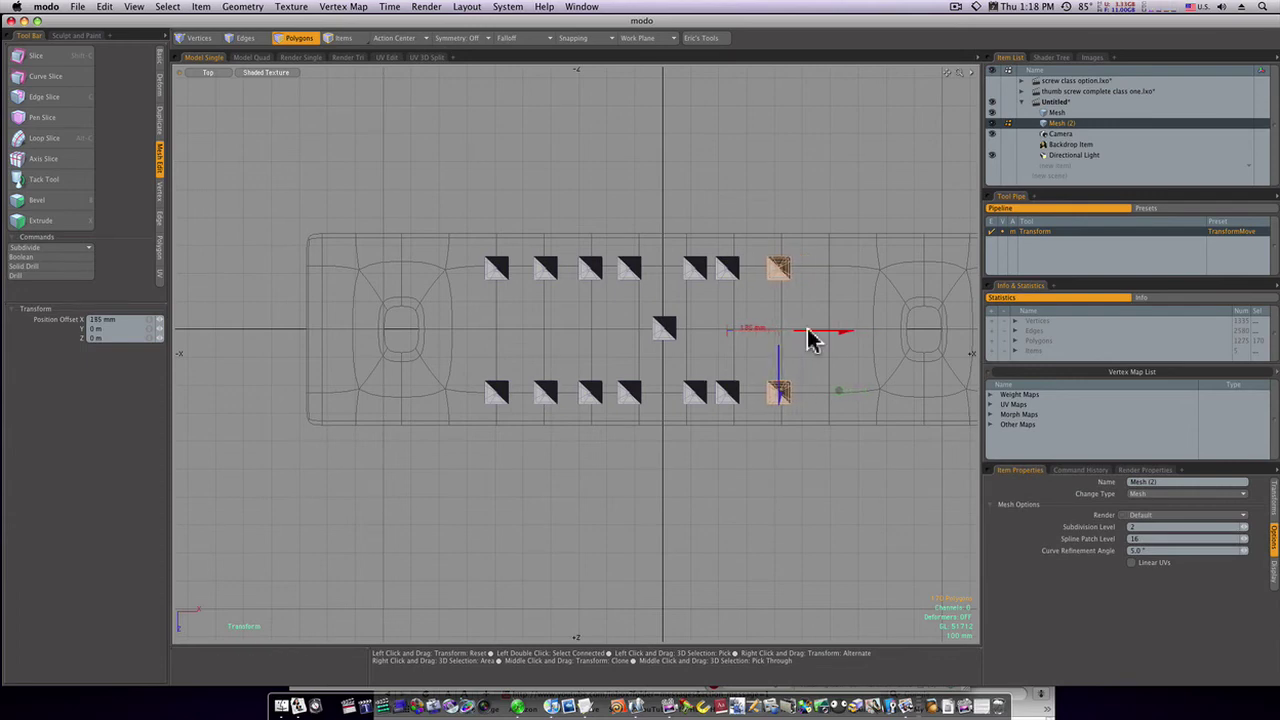
pyautogui.press('q')
# Copy and paste the outermost positive X pair and move the new pair further along X toward the screw hole
pyautogui.press('super+c')
pyautogui.press('super+v')
pyautogui.press('w')
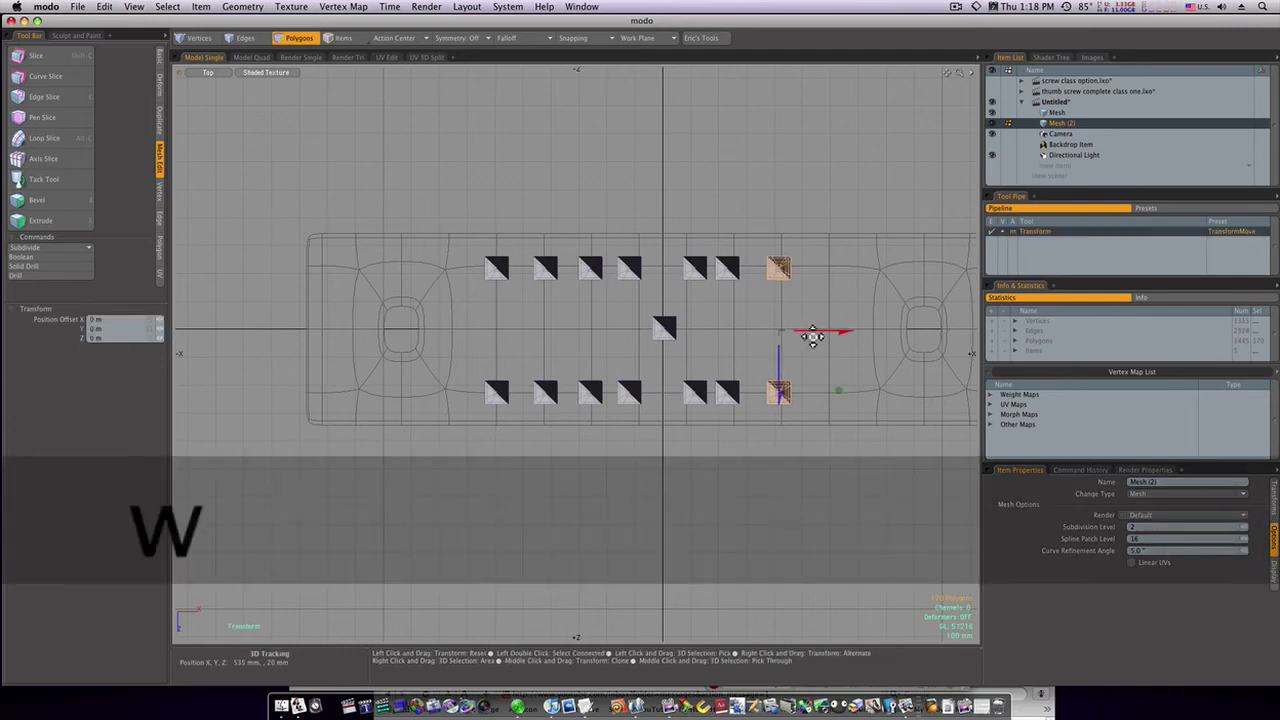
pyautogui.moveTo(840, 331); pyautogui.dragTo(896, 331)
pyautogui.press('space')
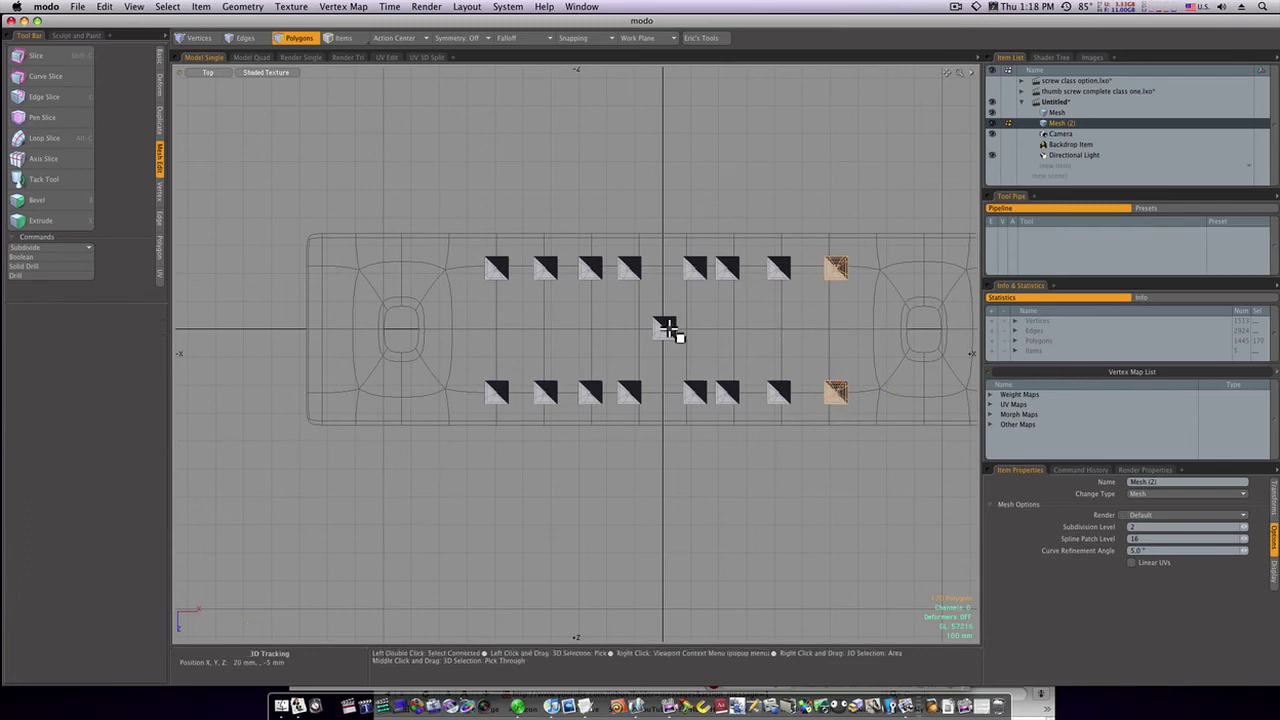
# Duplicate the centre block 325 mm along positive X and place another copy of it further along the middle row
pyautogui.click(666, 329)
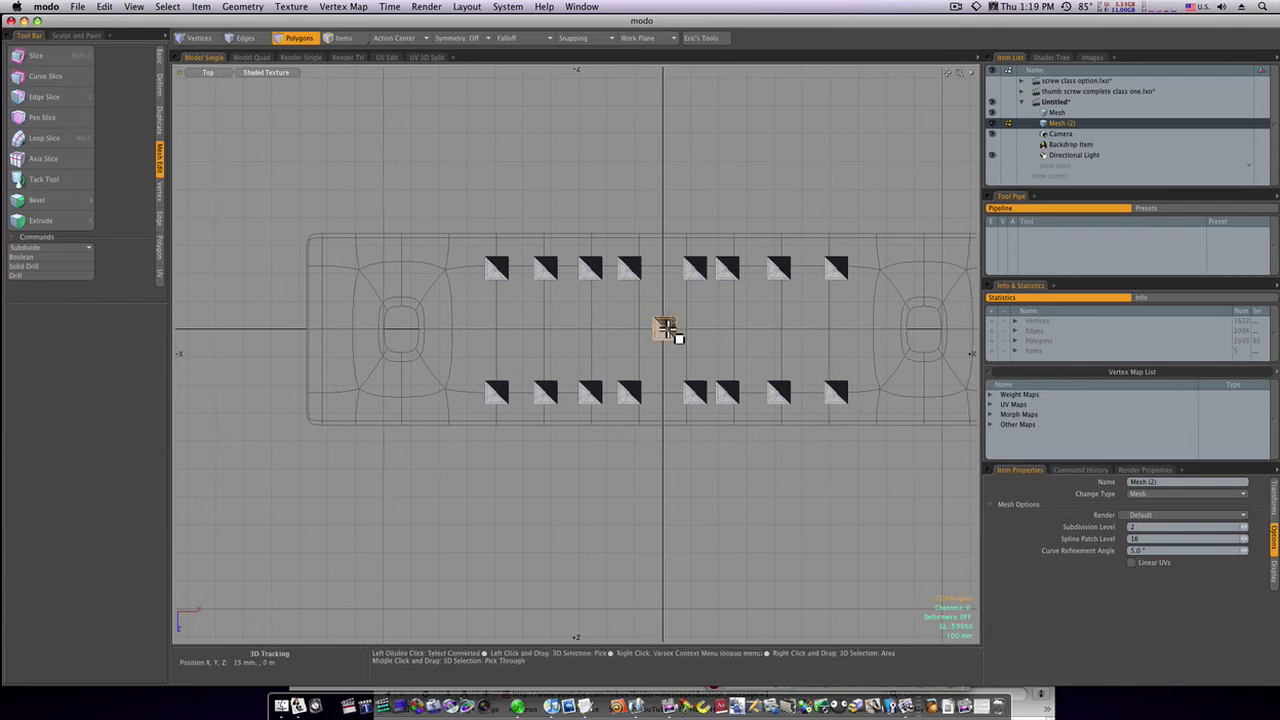
pyautogui.press('w')
pyautogui.moveTo(692, 340); pyautogui.dragTo(789, 340, button='middle')
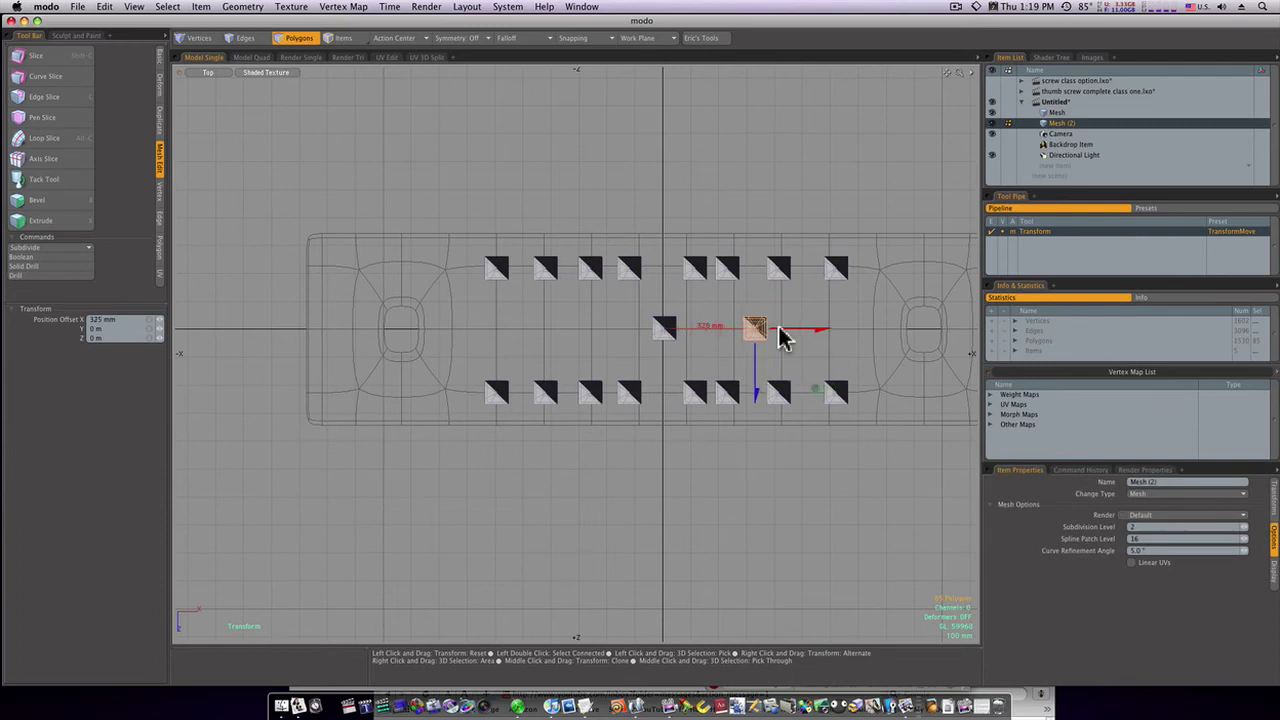
pyautogui.press('space')
pyautogui.press('w')
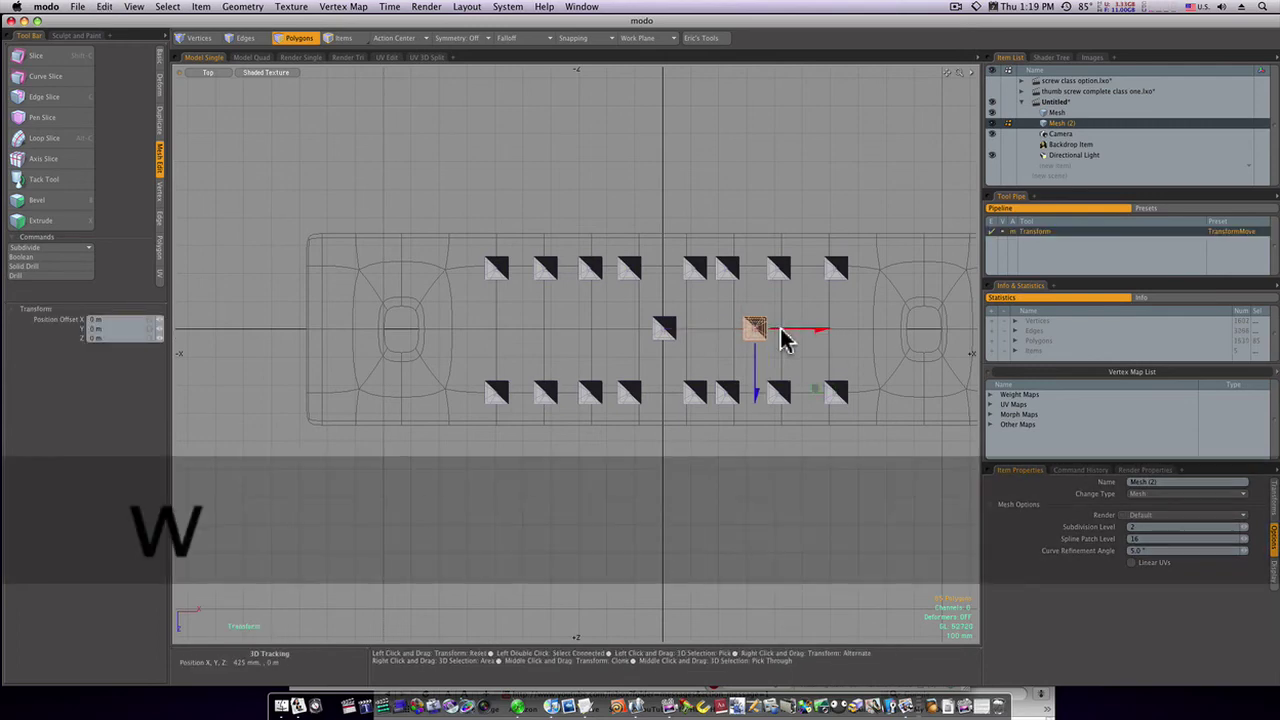
pyautogui.moveTo(786, 337); pyautogui.dragTo(809, 330, button='middle')
pyautogui.press('space')
# Duplicate the centre block 190 mm along negative X and place another copy of it further out in the middle row
pyautogui.click(669, 331)
pyautogui.press('w')
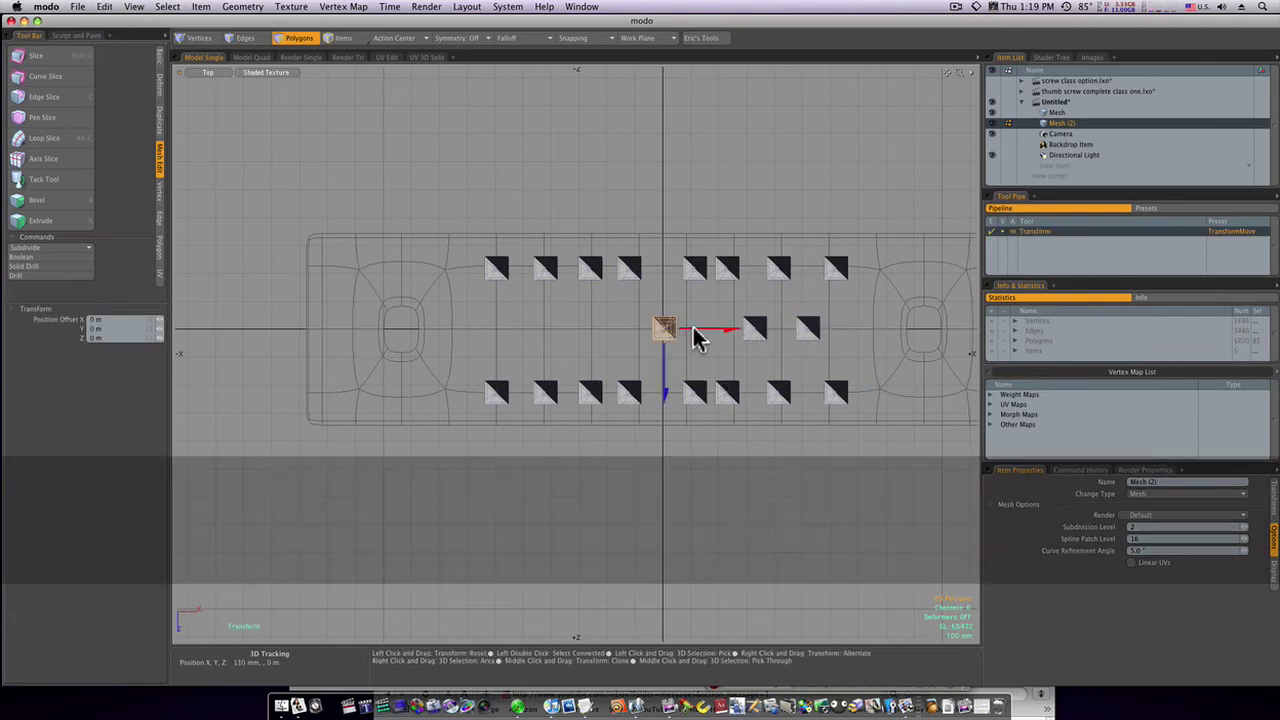
pyautogui.moveTo(694, 334); pyautogui.dragTo(649, 334, button='middle')
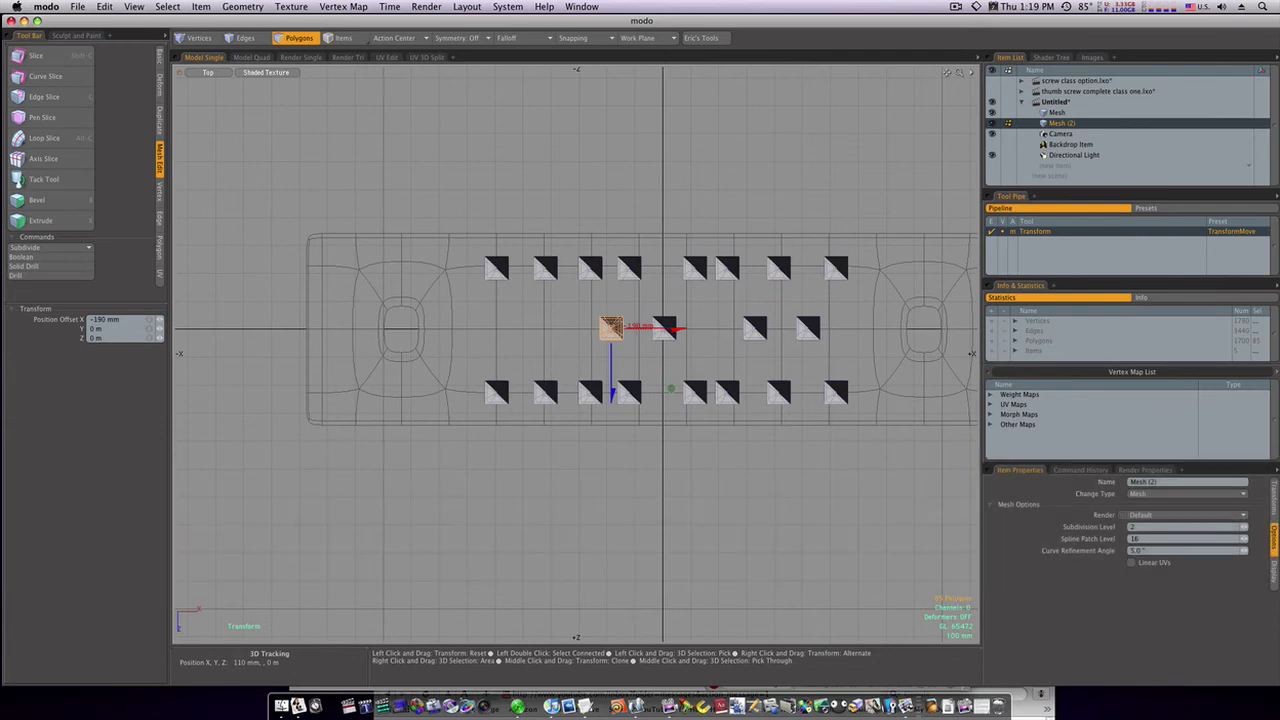
pyautogui.press('space')
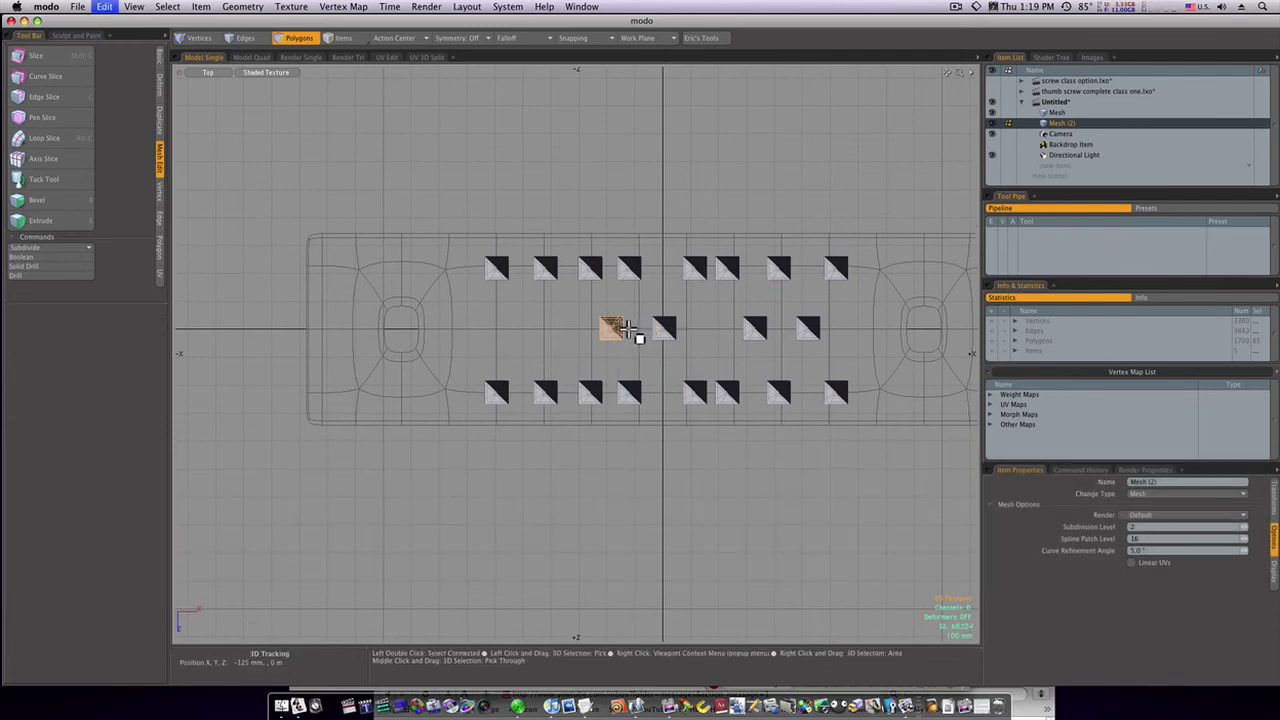
pyautogui.press('w')
pyautogui.moveTo(654, 334)
pyautogui.mouseDown(button='middle')
pyautogui.moveTo(542, 334)
pyautogui.moveTo(561, 334)
pyautogui.mouseUp(button='middle')
pyautogui.press('space')
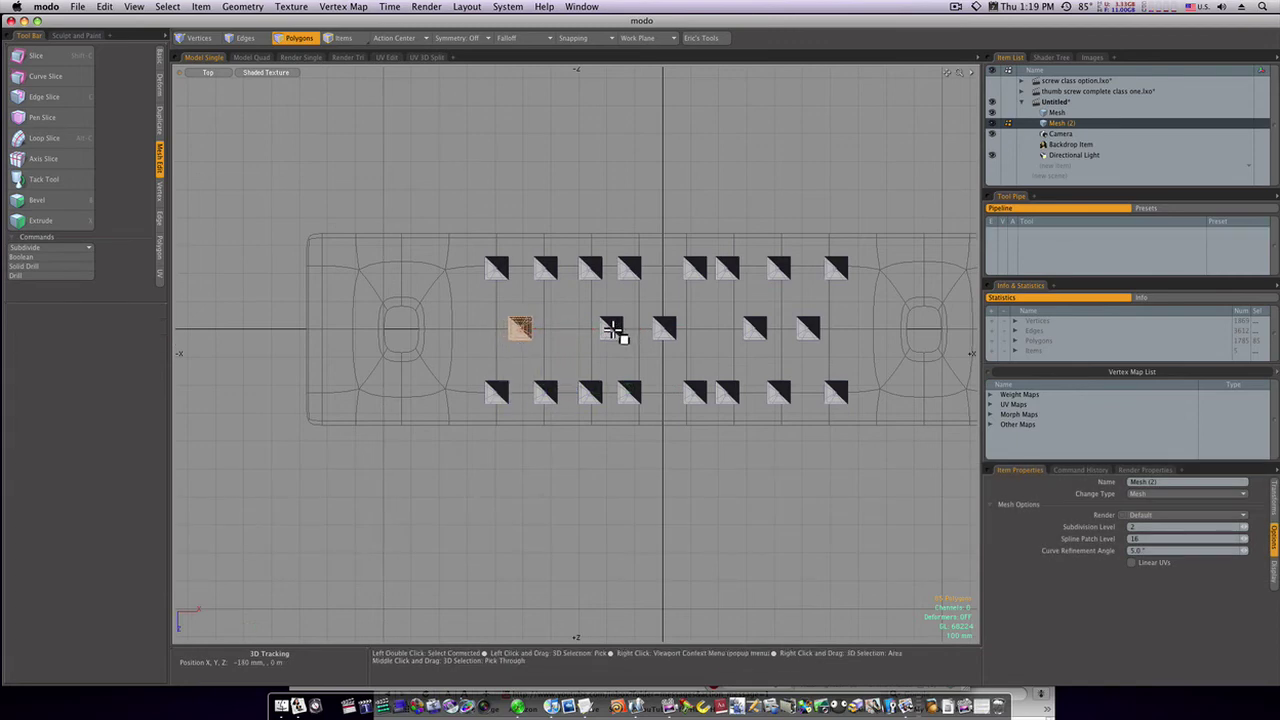
# Shift the middle-row block nearest the centre on the negative X side slightly further along negative X
pyautogui.click(612, 329)
pyautogui.press('w')
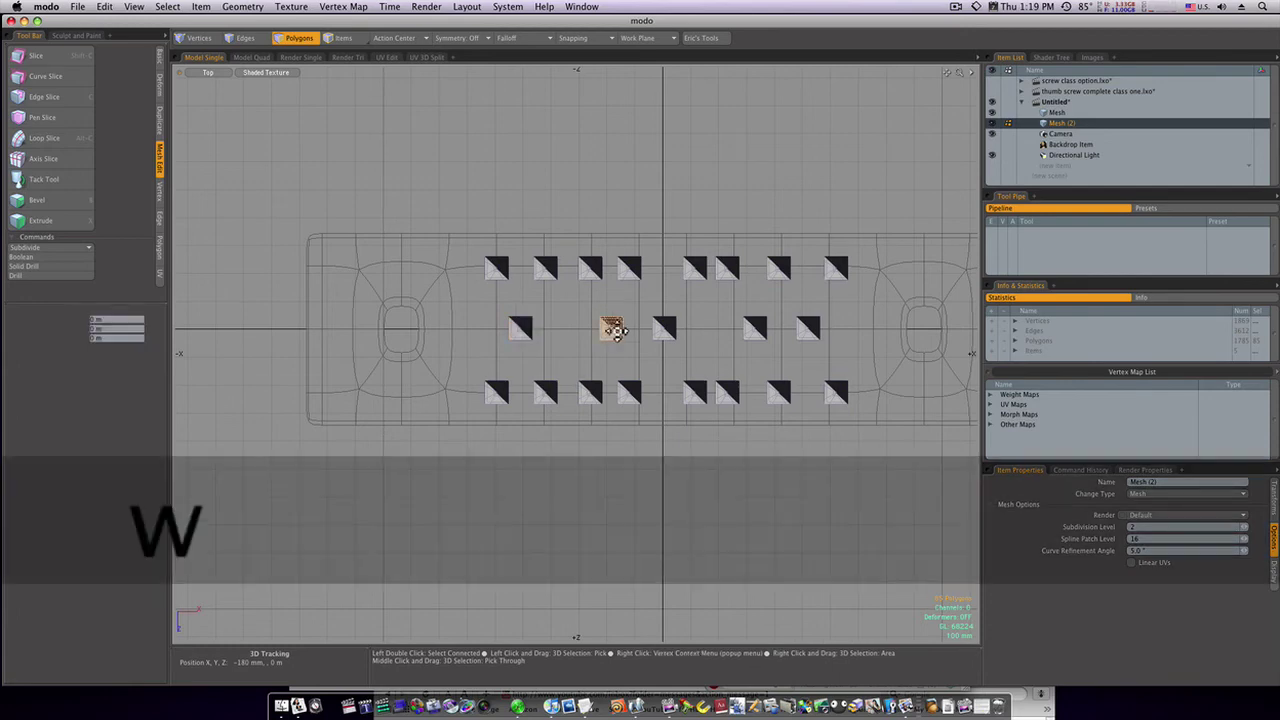
pyautogui.moveTo(637, 340); pyautogui.dragTo(627, 339)
pyautogui.press('q')
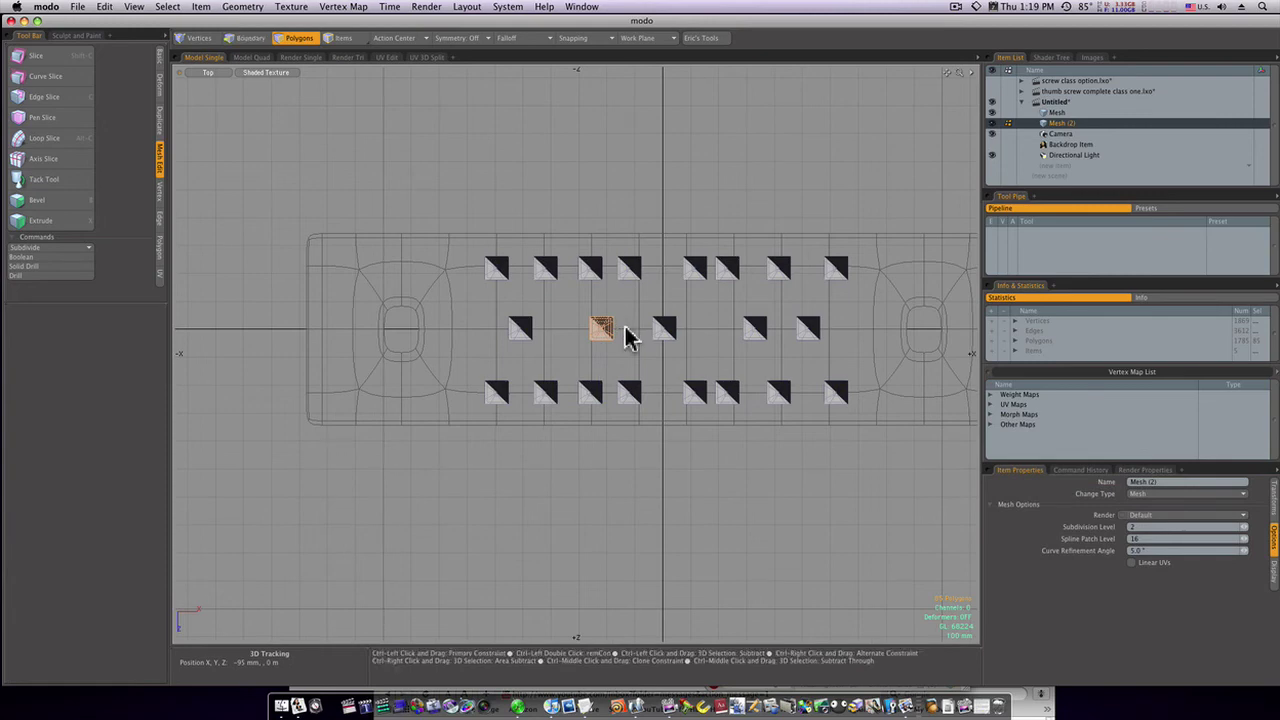
# Show the flat bar and all the pointed blocks together as active meshes in the Perspective view
pyautogui.hotkey('ctrl', 'space')
pyautogui.click(666, 312)
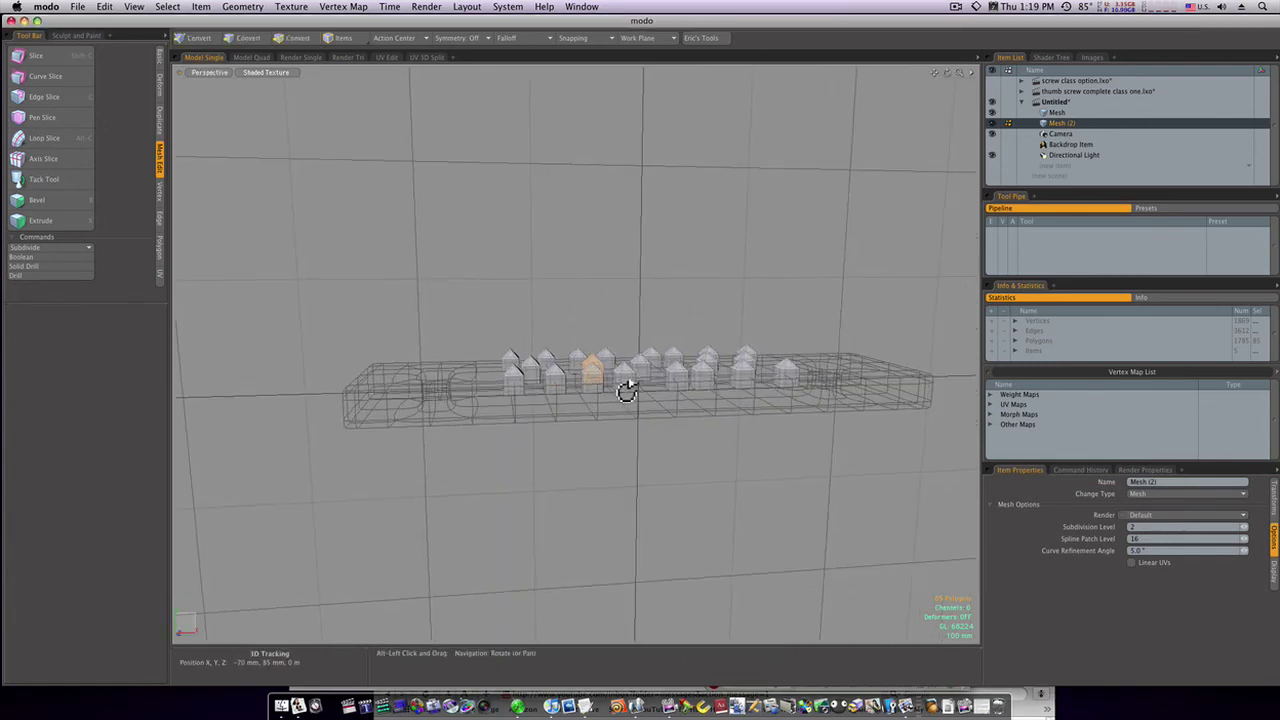
pyautogui.keyDown('ctrl'); pyautogui.click(1056, 112); pyautogui.keyUp('ctrl')
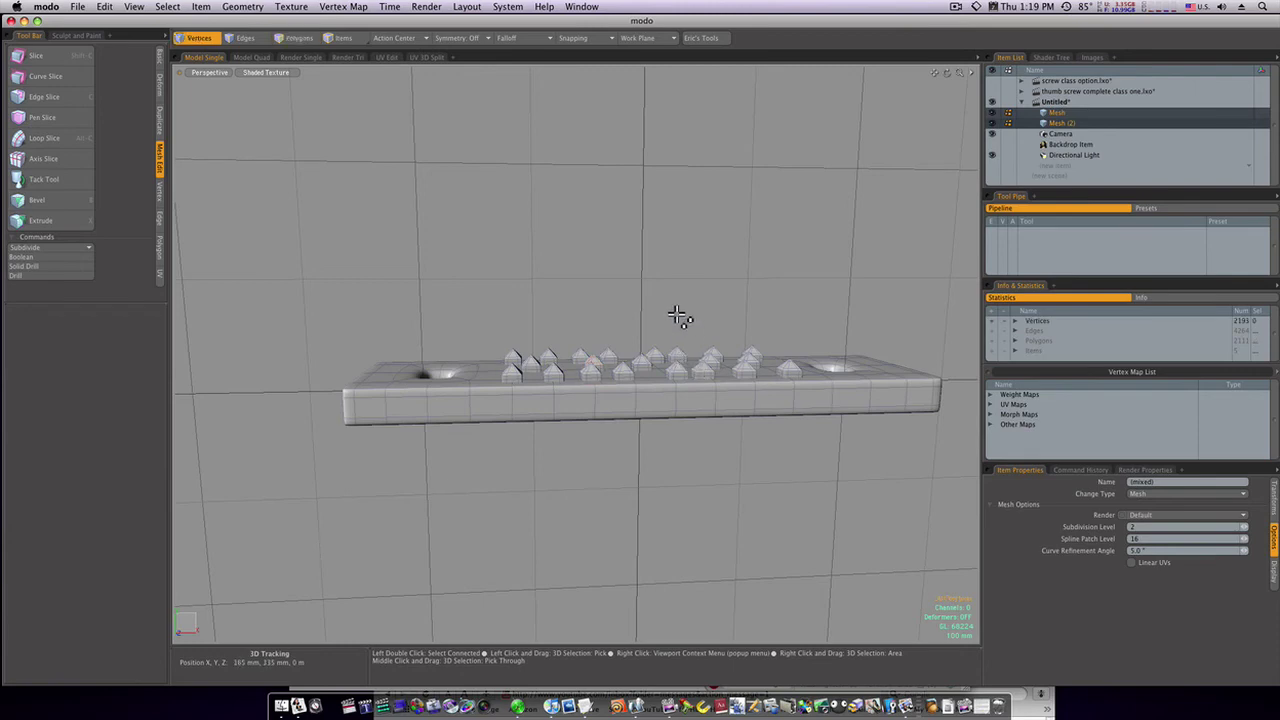
pyautogui.moveTo(686, 334)
pyautogui.keyDown('alt'); pyautogui.mouseDown()
pyautogui.moveTo(646, 323)
pyautogui.moveTo(700, 330)
pyautogui.mouseUp(); pyautogui.keyUp('alt')
# Cut all the pointed blocks out of Mesh (2) and paste them into the flat bar's Mesh item
pyautogui.click(1052, 113)
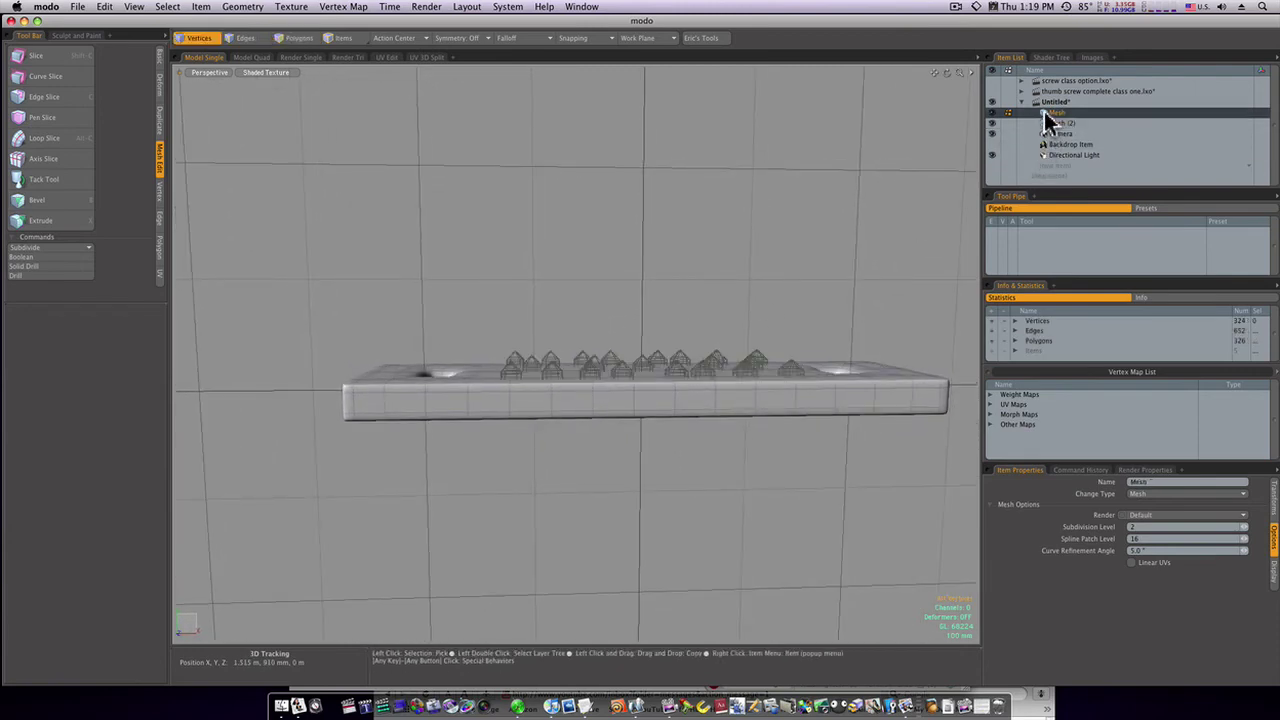
pyautogui.click(1052, 123)
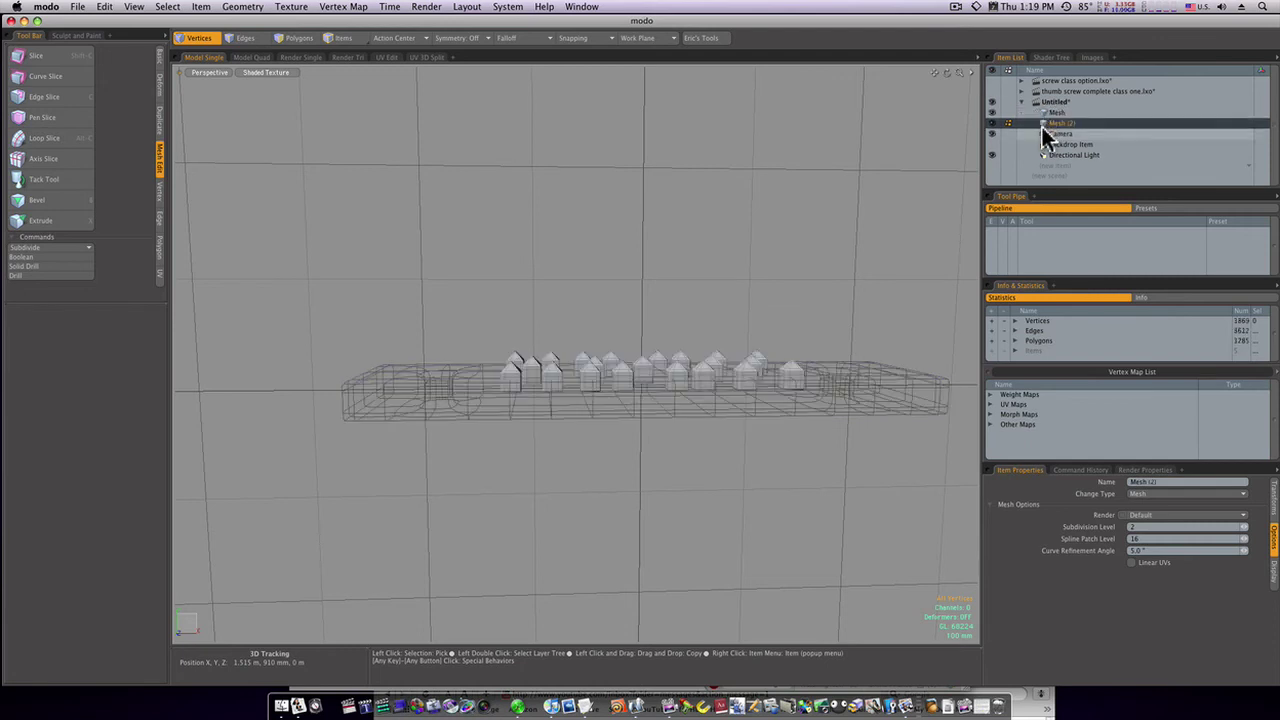
pyautogui.press('Delete')
pyautogui.click(1052, 113)
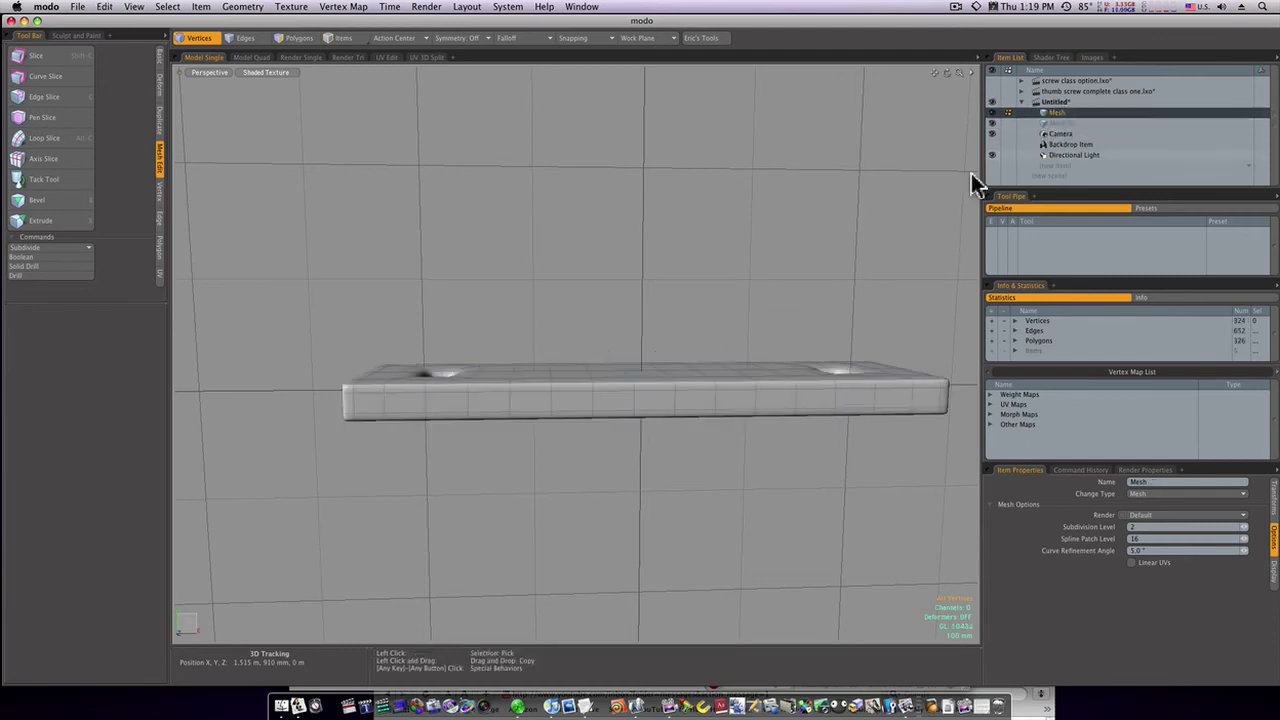
pyautogui.press('super+v')
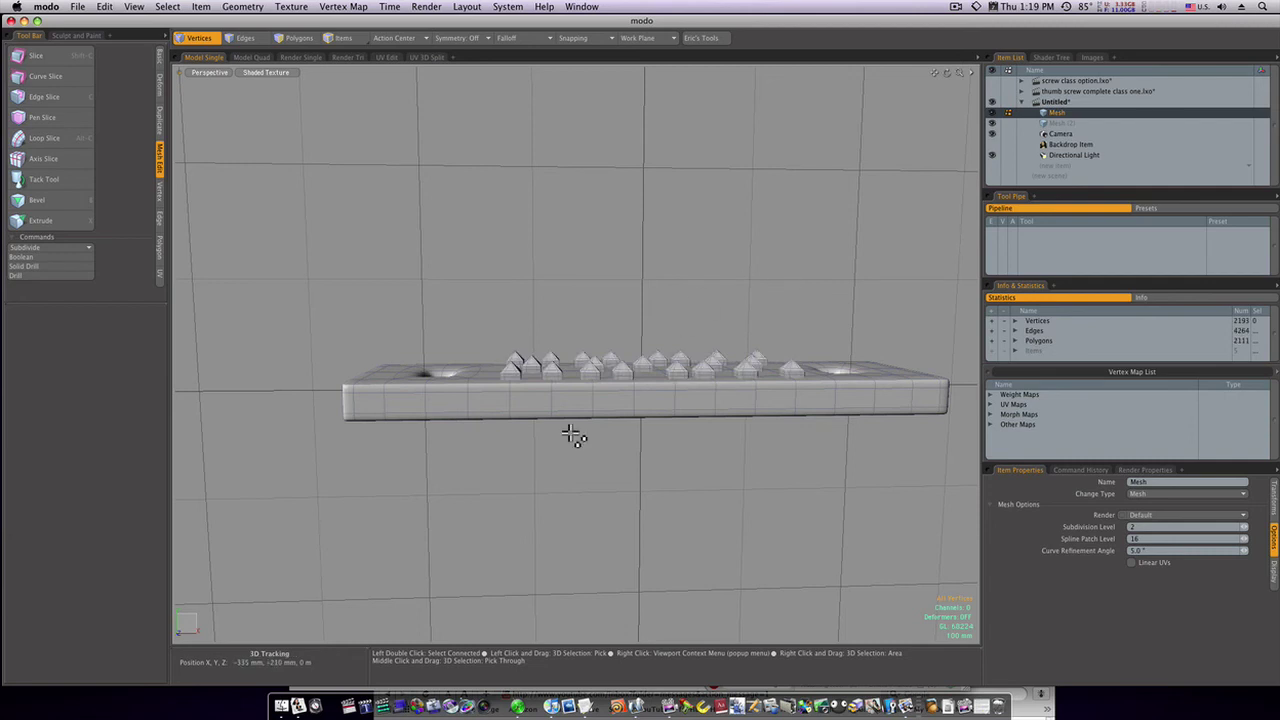
# Add a radial falloff in the Front view, centred on the bar's middle and extending well beyond both bar ends
pyautogui.hotkey('ctrl', 'space')
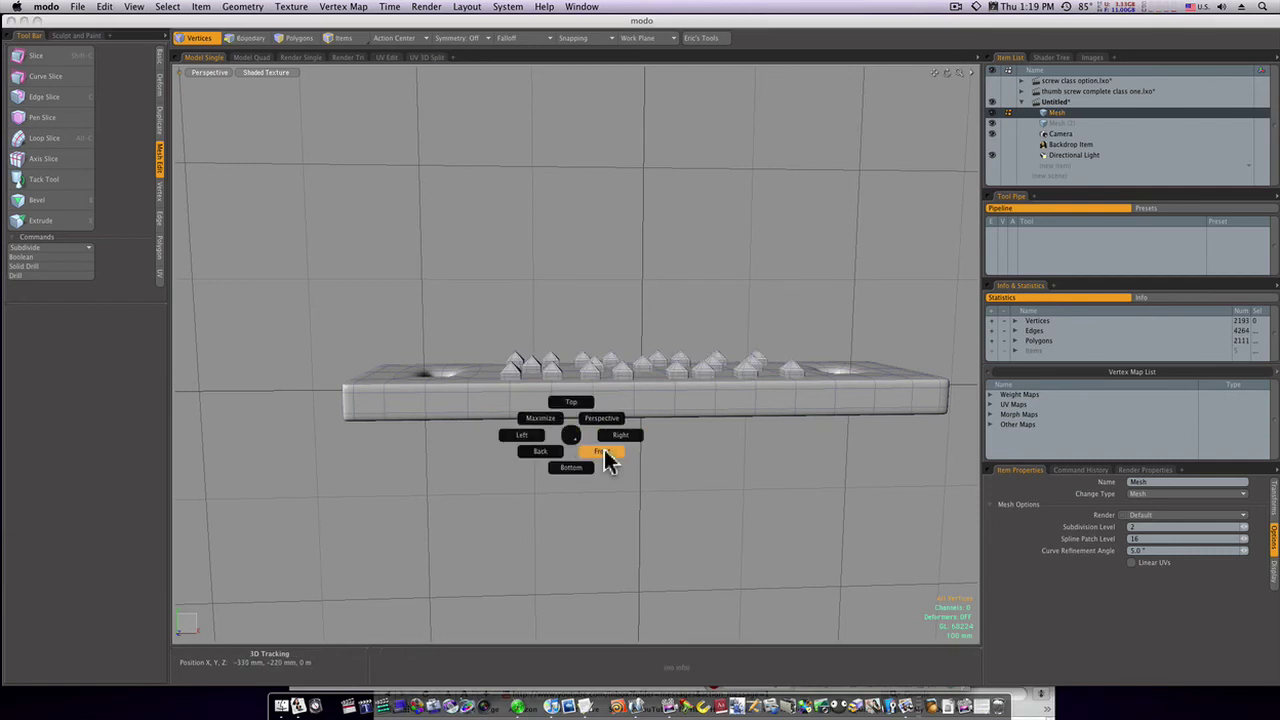
pyautogui.click(605, 451)
pyautogui.scroll(-3, 606, 452)
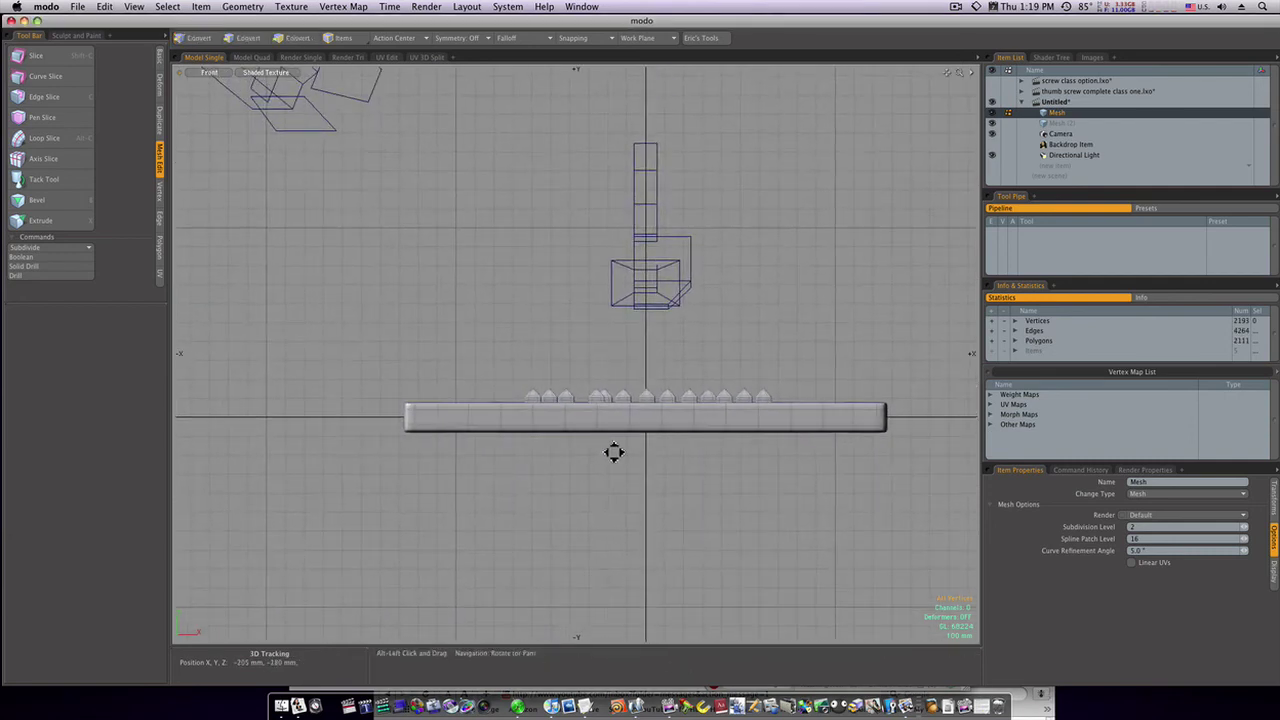
pyautogui.keyDown('alt'); pyautogui.keyDown('shift'); pyautogui.moveTo(614, 451); pyautogui.dragTo(557, 466); pyautogui.keyUp('shift'); pyautogui.keyUp('alt')
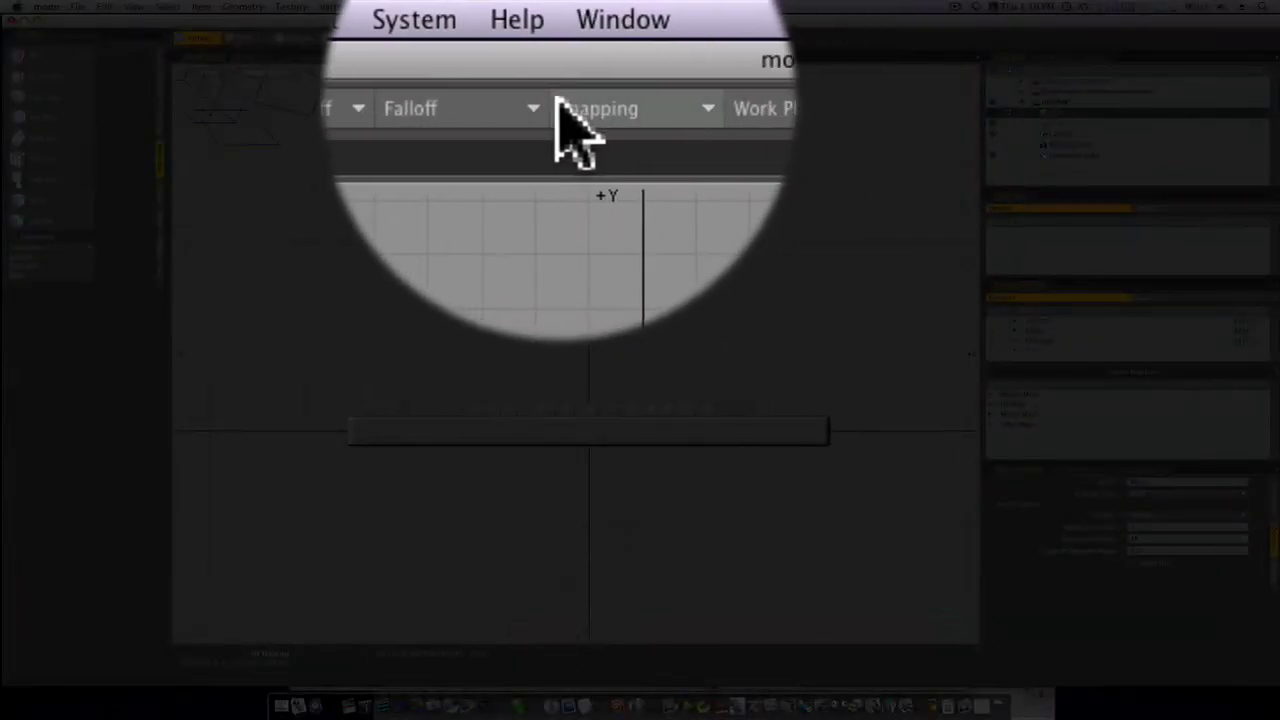
pyautogui.click(521, 100)
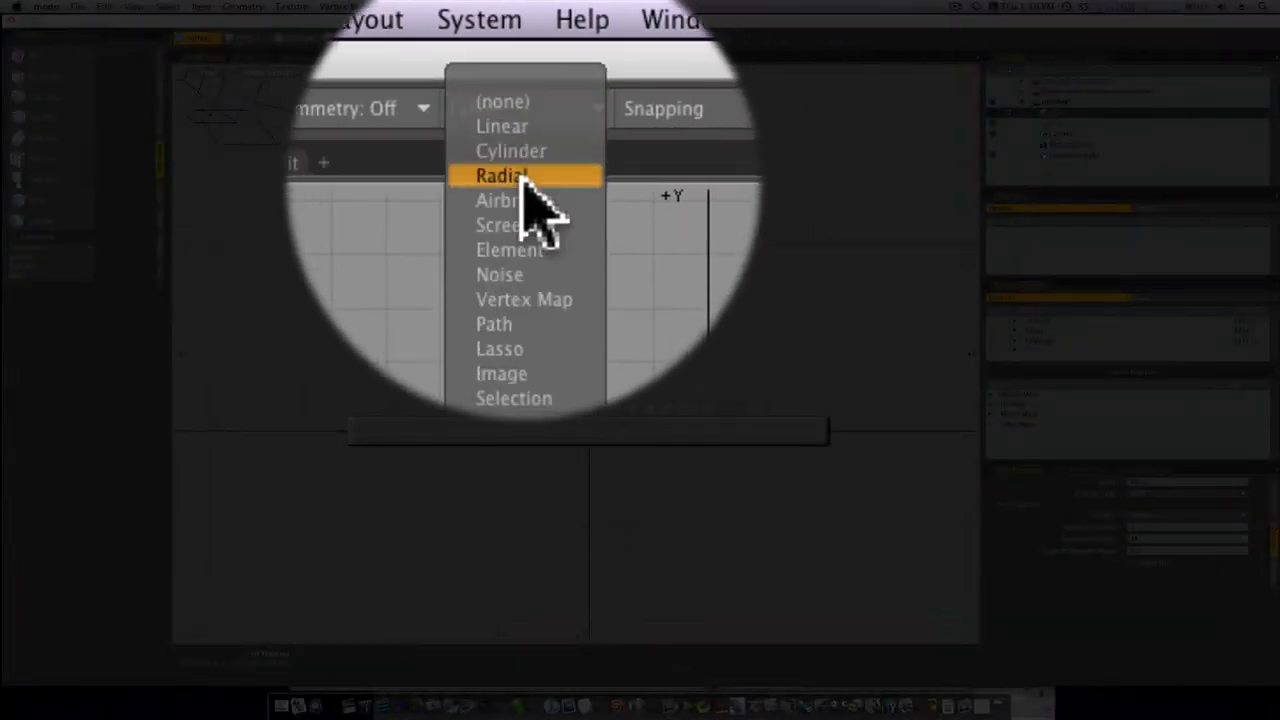
pyautogui.click(523, 175)
pyautogui.click(588, 389)
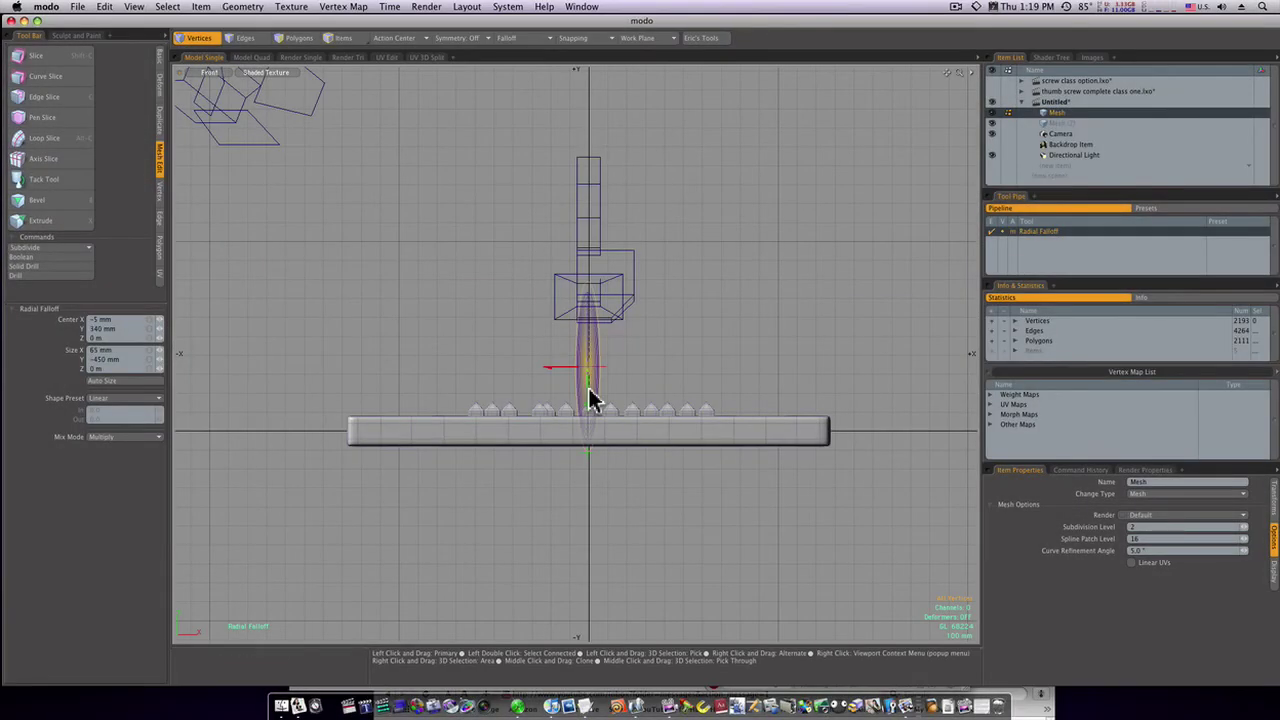
pyautogui.moveTo(590, 390); pyautogui.dragTo(589, 429)
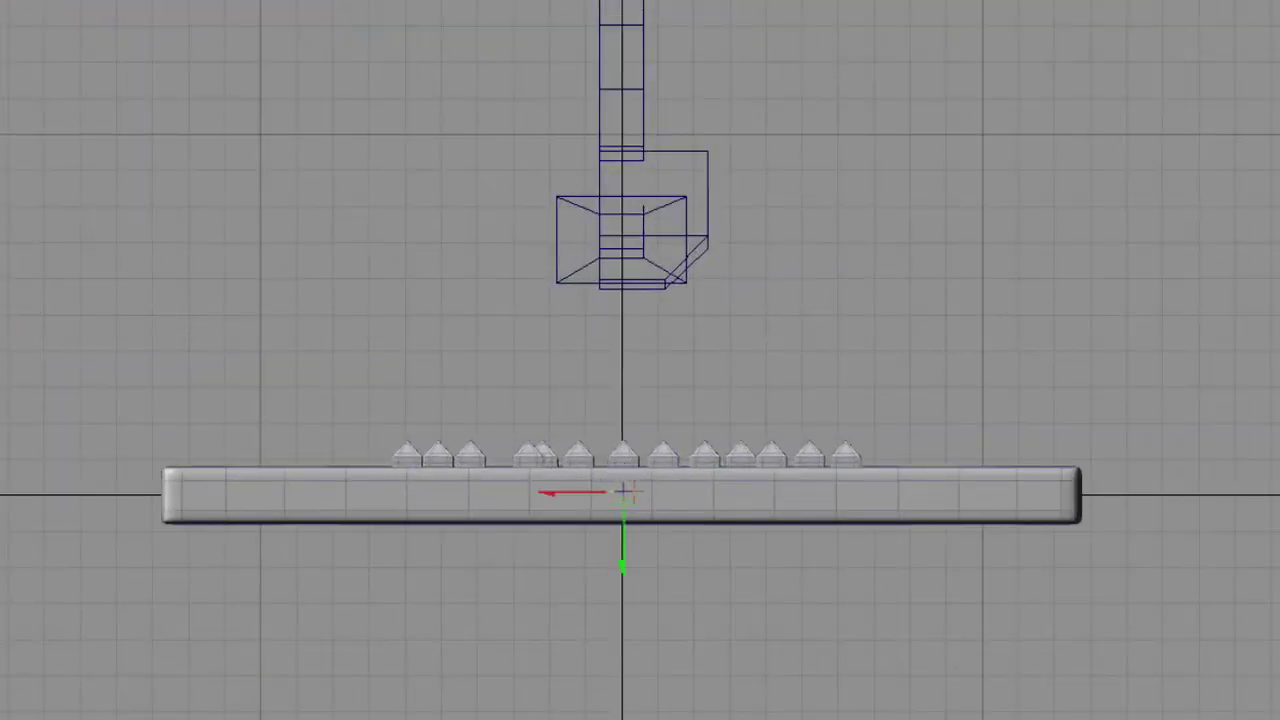
pyautogui.moveTo(634, 492); pyautogui.dragTo(1279, 492, button='right')
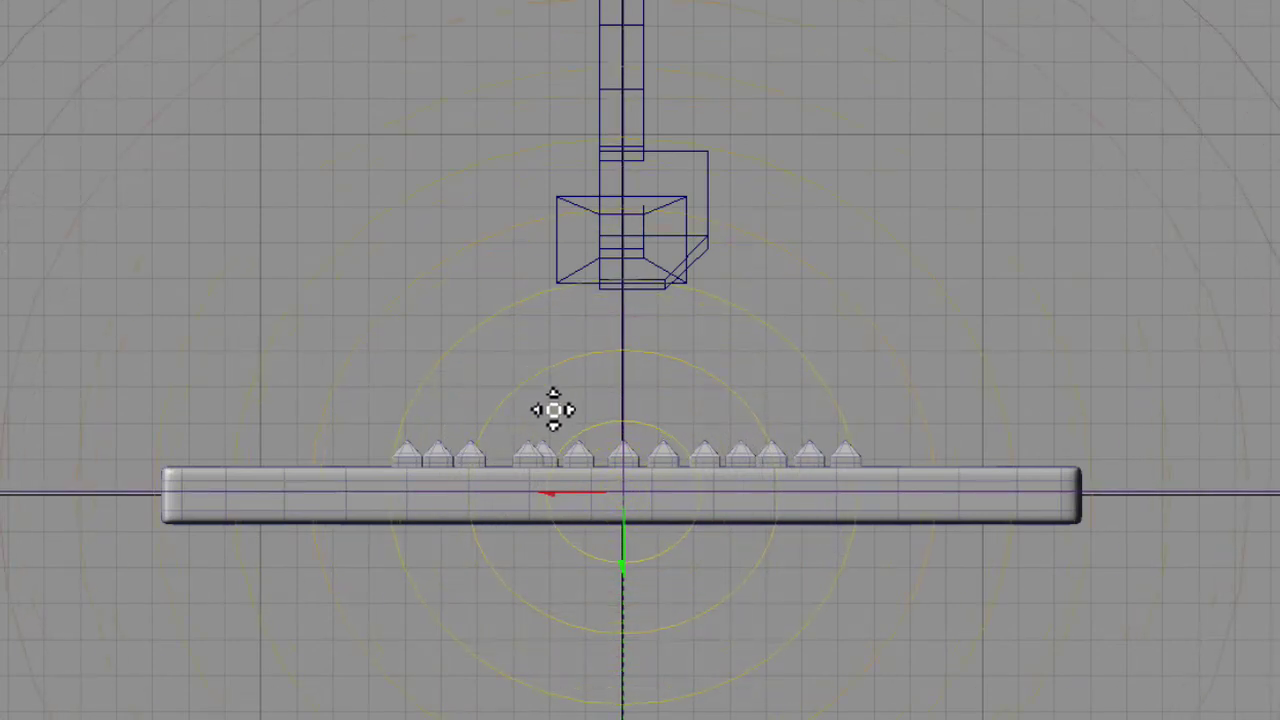
# Flatten the radial falloff vertically into a wide ellipse reaching only a short distance above and below the bar
pyautogui.keyDown('ctrl'); pyautogui.keyDown('alt'); pyautogui.moveTo(716, 585); pyautogui.dragTo(574, 595); pyautogui.keyUp('alt'); pyautogui.keyUp('ctrl')
pyautogui.keyDown('shift'); pyautogui.moveTo(575, 596); pyautogui.dragTo(566, 471, button='middle'); pyautogui.keyUp('shift')
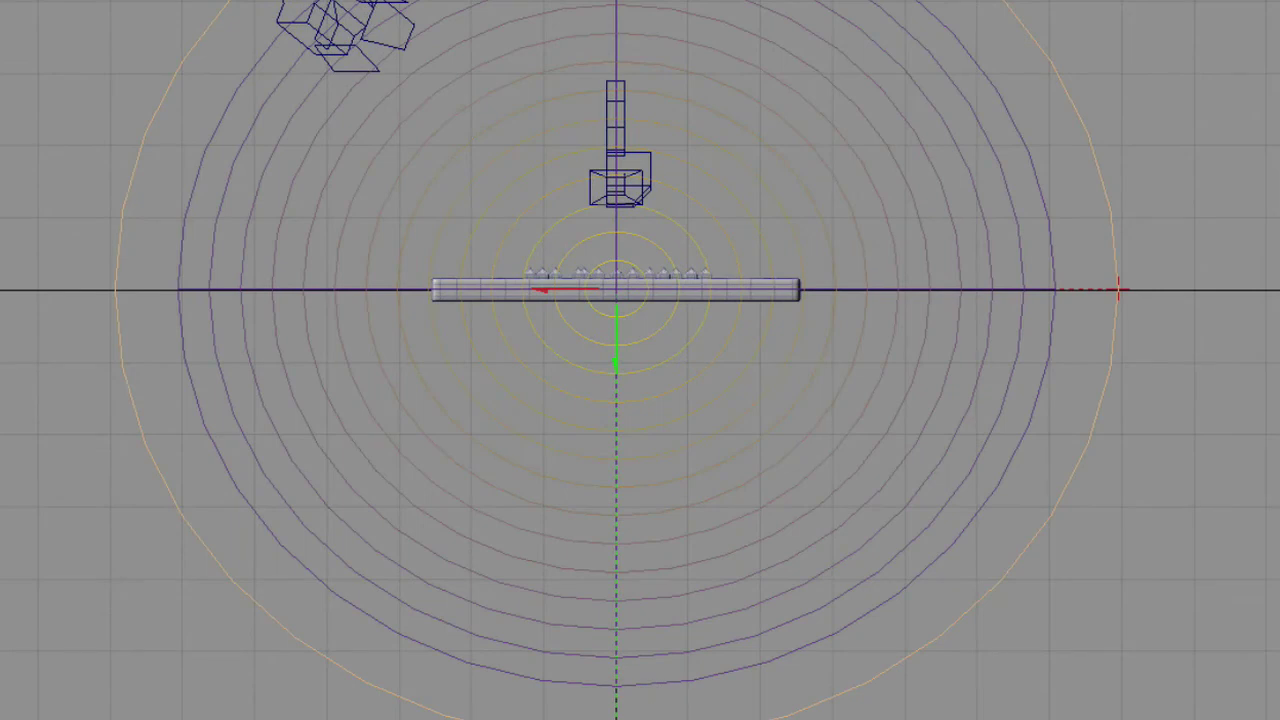
pyautogui.moveTo(616, 719); pyautogui.dragTo(616, 425)
pyautogui.keyDown('ctrl'); pyautogui.moveTo(620, 394); pyautogui.dragTo(684, 573, button='middle'); pyautogui.keyUp('ctrl')
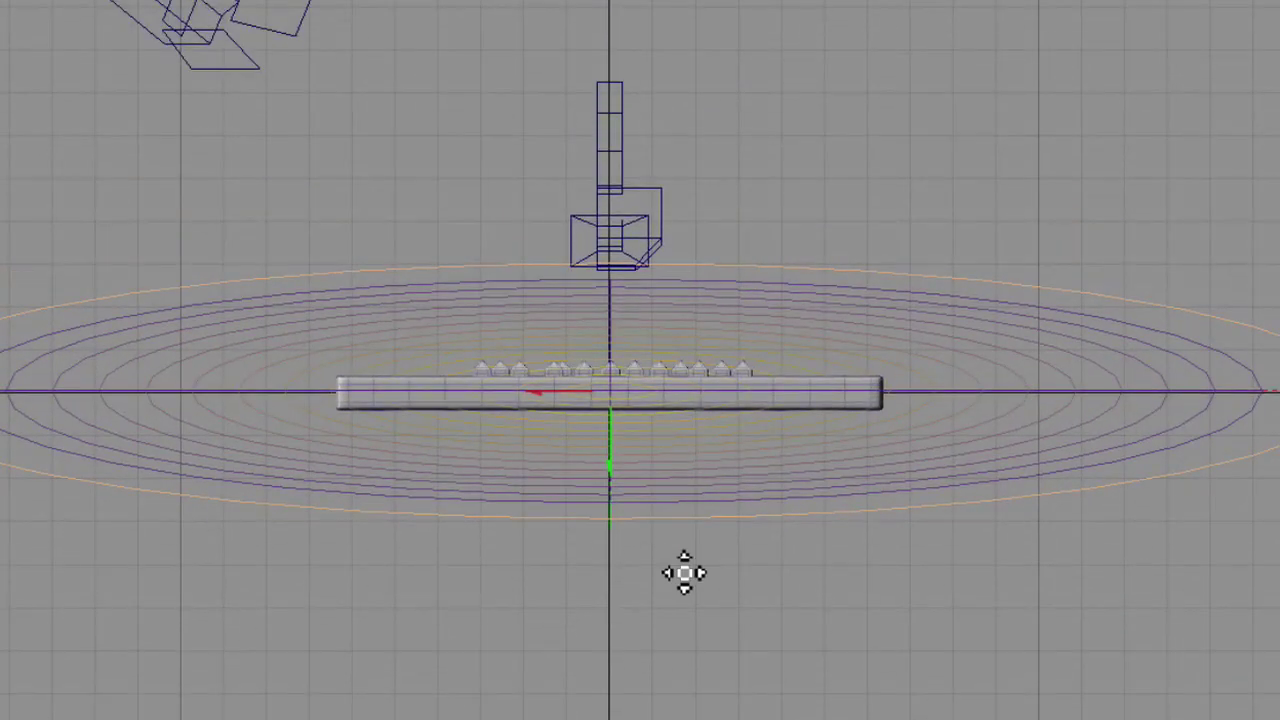
# Bow the bar and its blocks downward by moving the mesh about 260 mm along negative Y, and remove the radial falloff
pyautogui.press('w')
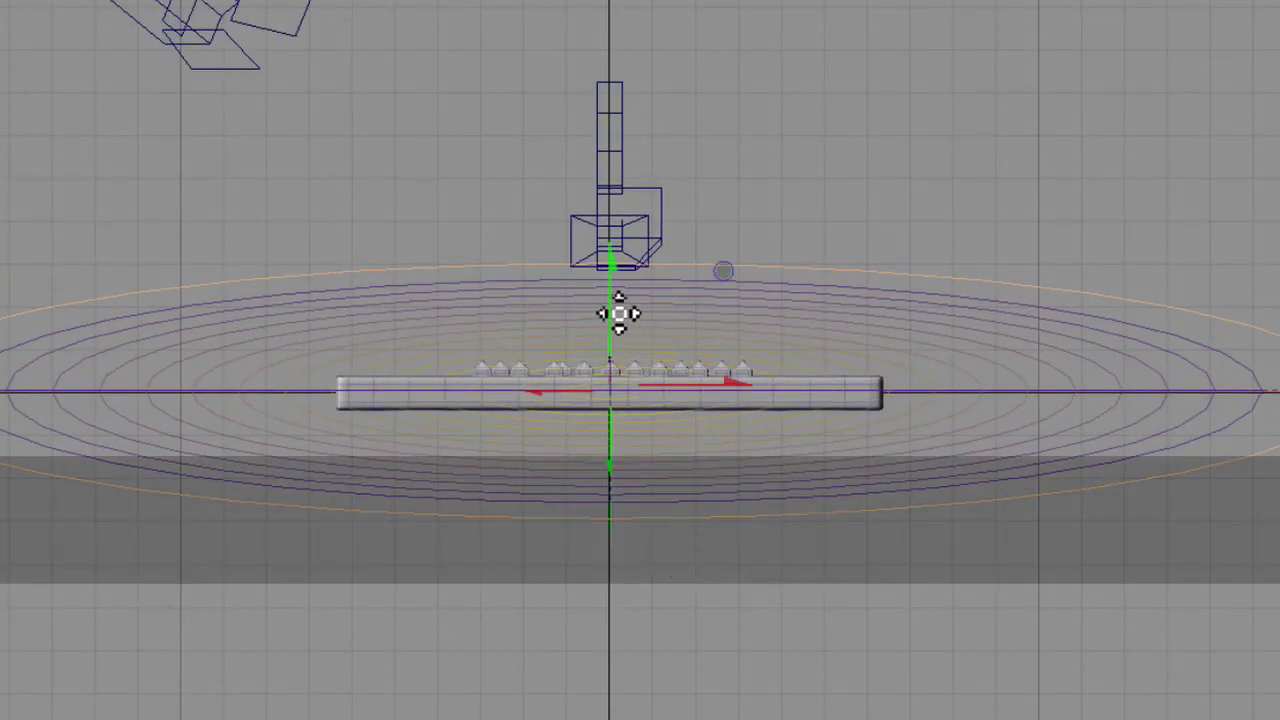
pyautogui.moveTo(610, 300); pyautogui.dragTo(610, 319)
pyautogui.moveTo(723, 290); pyautogui.dragTo(723, 326)
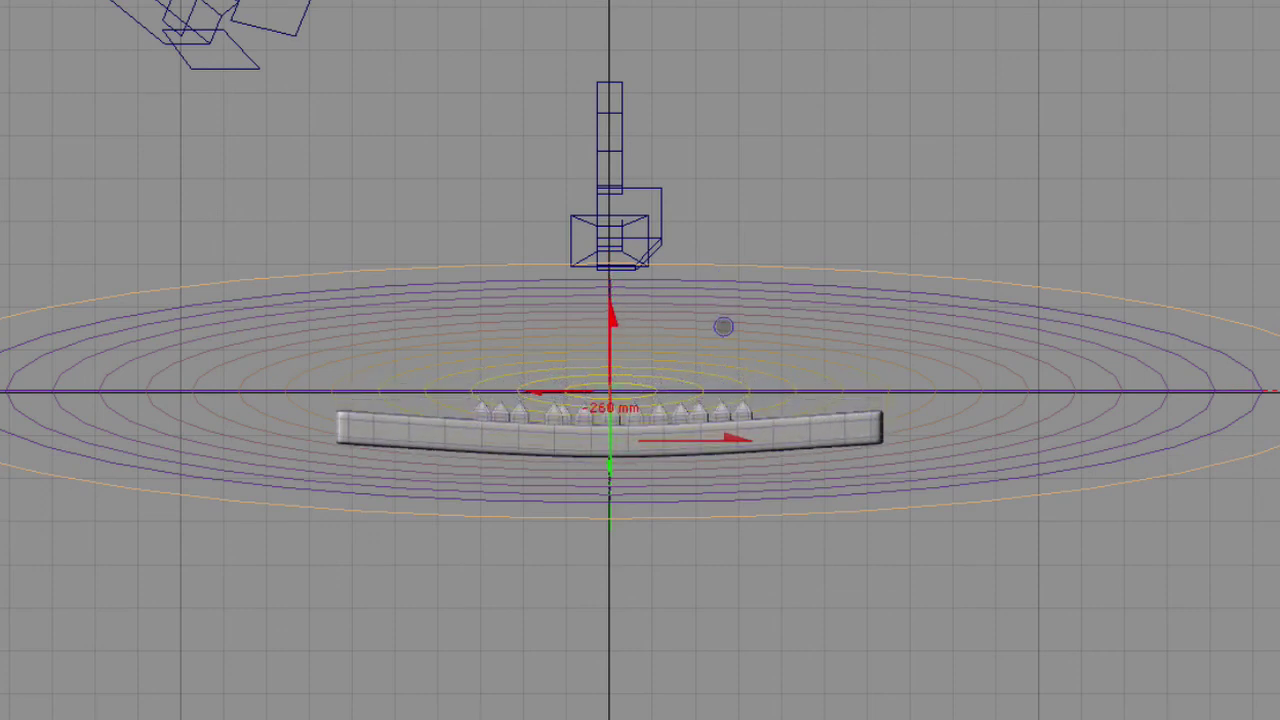
pyautogui.press('space')
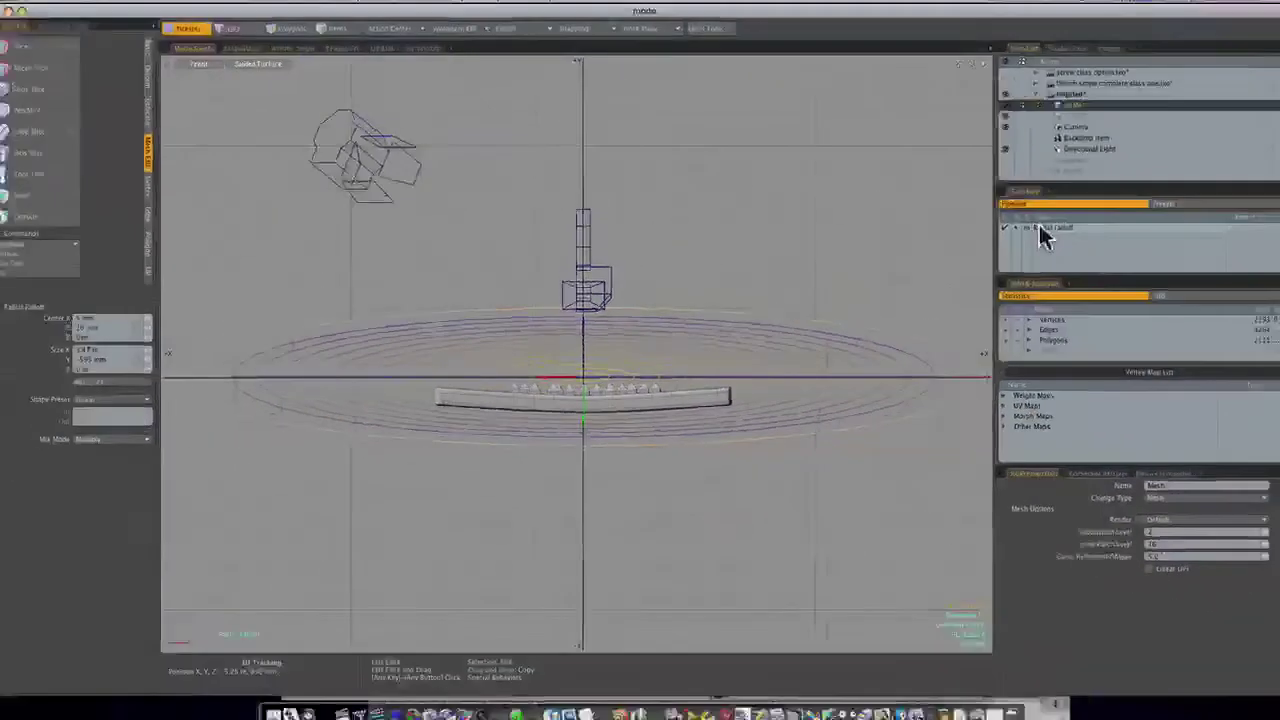
pyautogui.rightClick(1030, 229)
pyautogui.click(1025, 246)
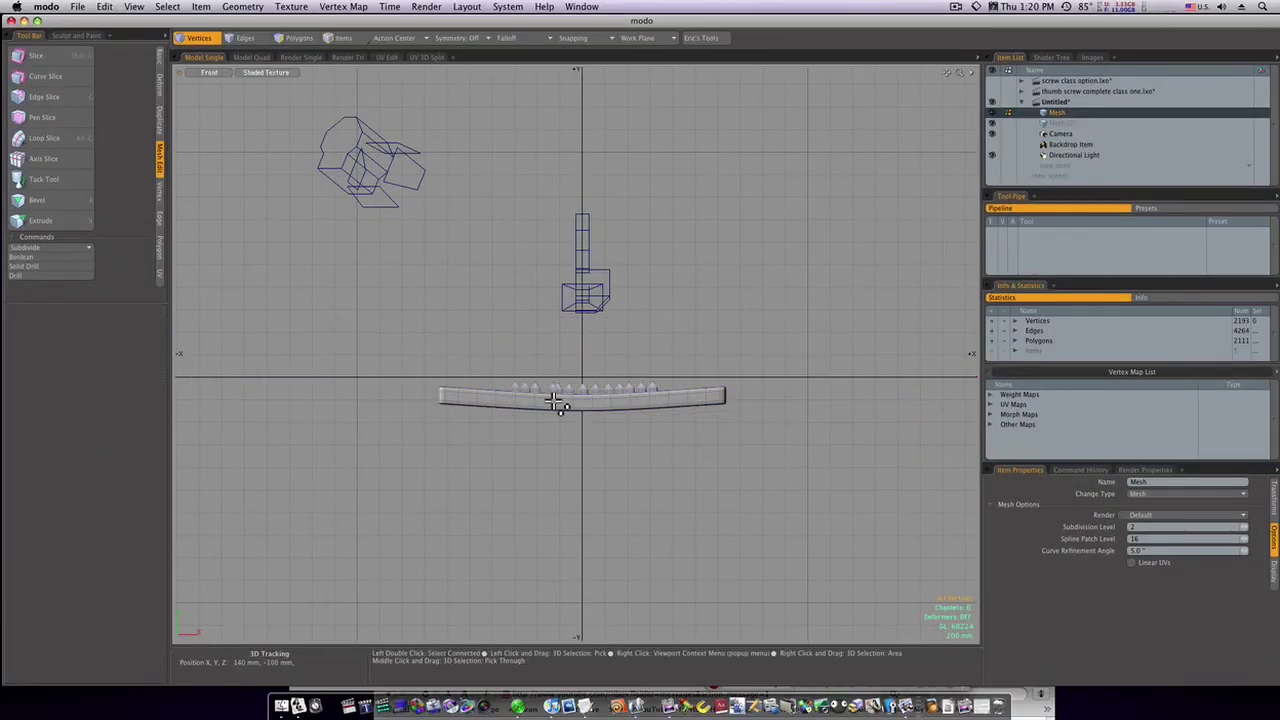
# Paste a copy of all the bent bar's polygons, pointed blocks included, and raise it above the original in the Perspective view
pyautogui.hotkey('ctrl', 'space')
pyautogui.click(583, 386)
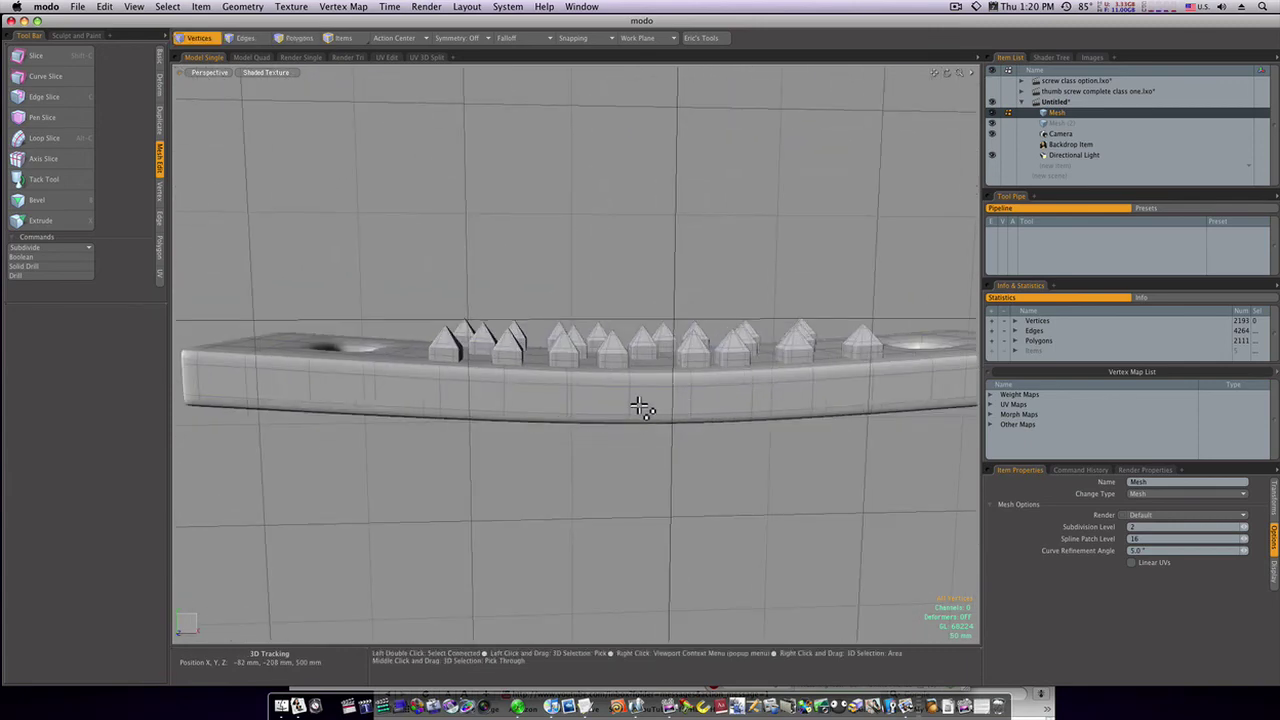
pyautogui.keyDown('ctrl'); pyautogui.keyDown('alt'); pyautogui.moveTo(643, 414); pyautogui.dragTo(611, 415); pyautogui.keyUp('alt'); pyautogui.keyUp('ctrl')
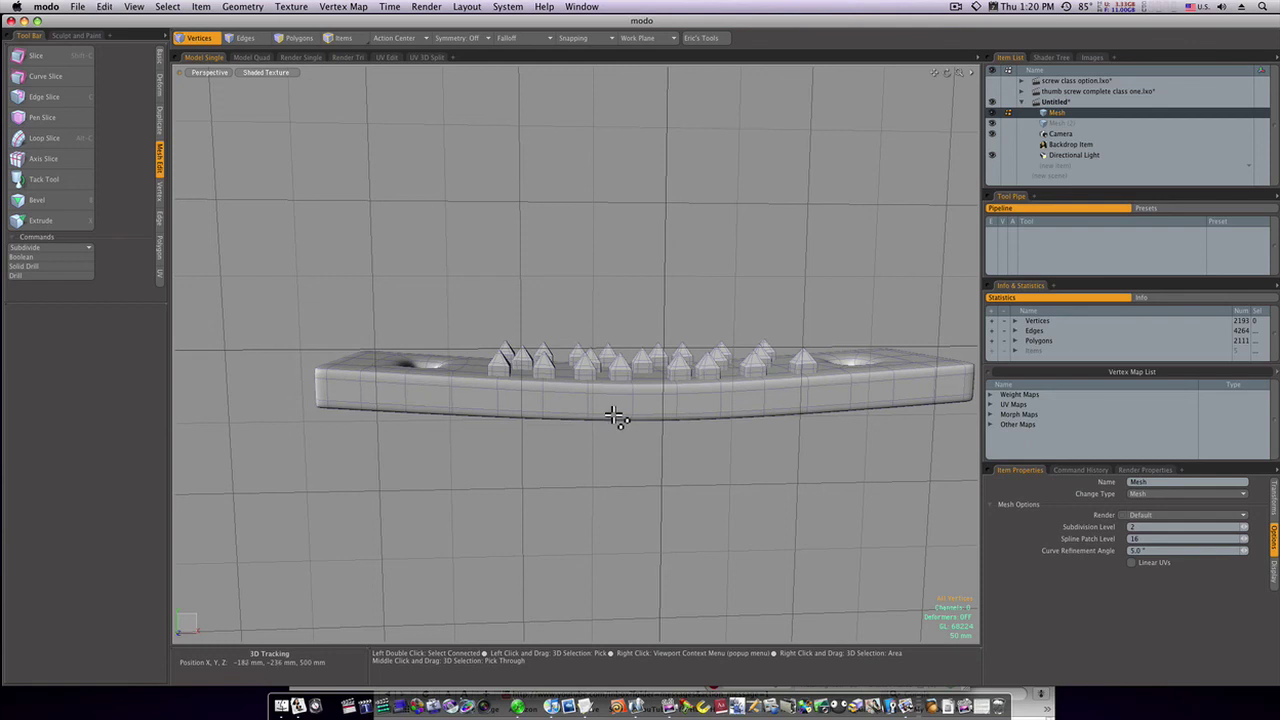
pyautogui.press('2')
pyautogui.press('3')
pyautogui.click(615, 410)
pyautogui.moveTo(208, 190); pyautogui.dragTo(978, 528, button='right')
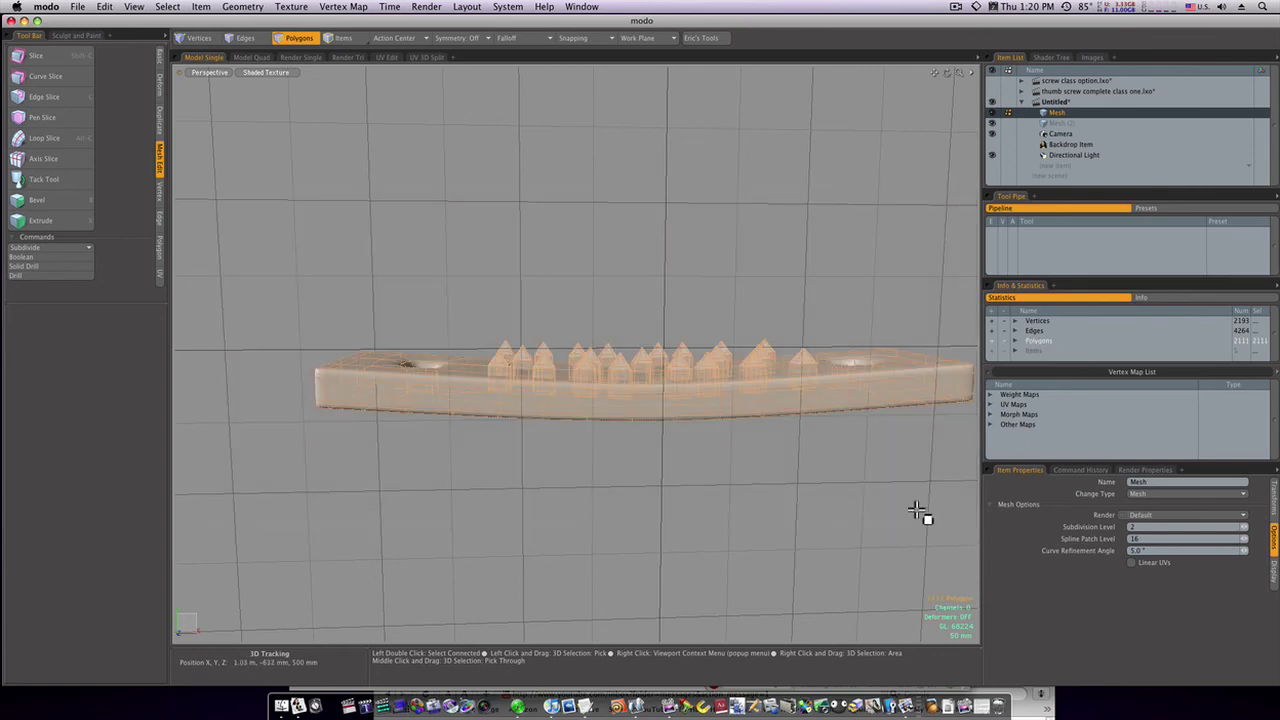
pyautogui.press('super+v')
pyautogui.press('w')
pyautogui.moveTo(641, 343); pyautogui.dragTo(308, 274)
# Rotate the upper bar copy 180° about X so its points face the lower bar
pyautogui.press('e')
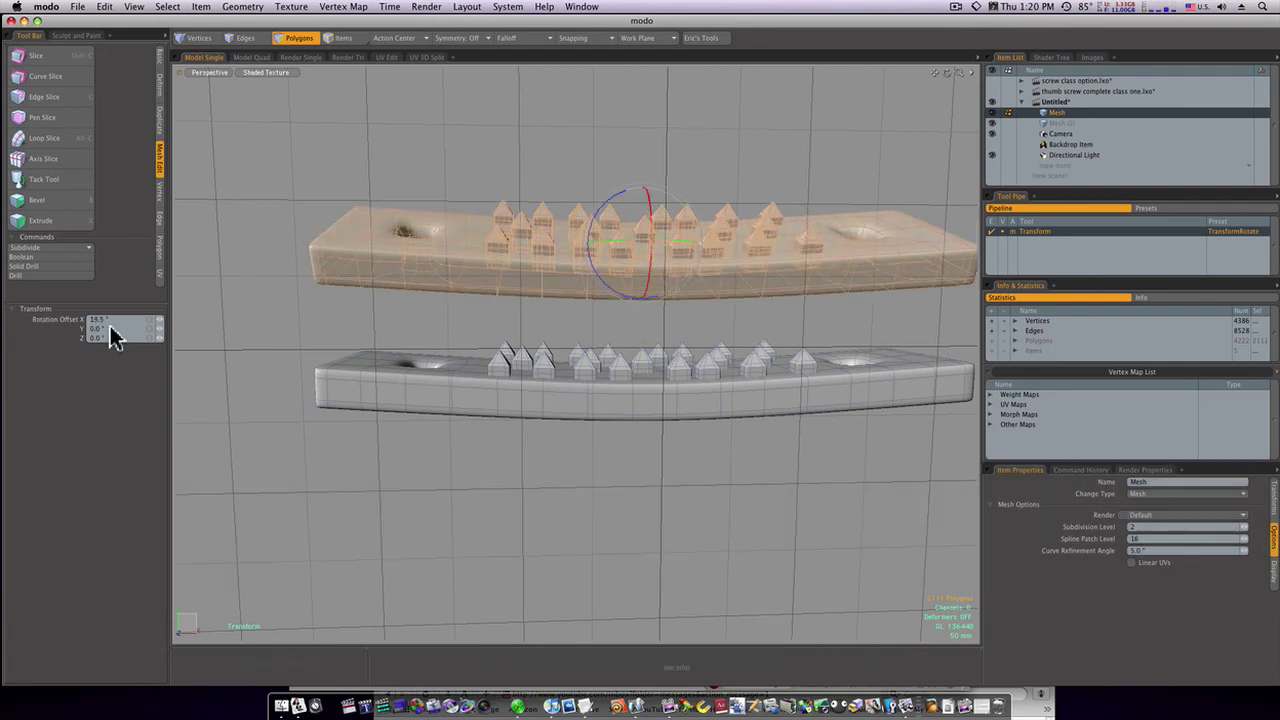
pyautogui.write('18')
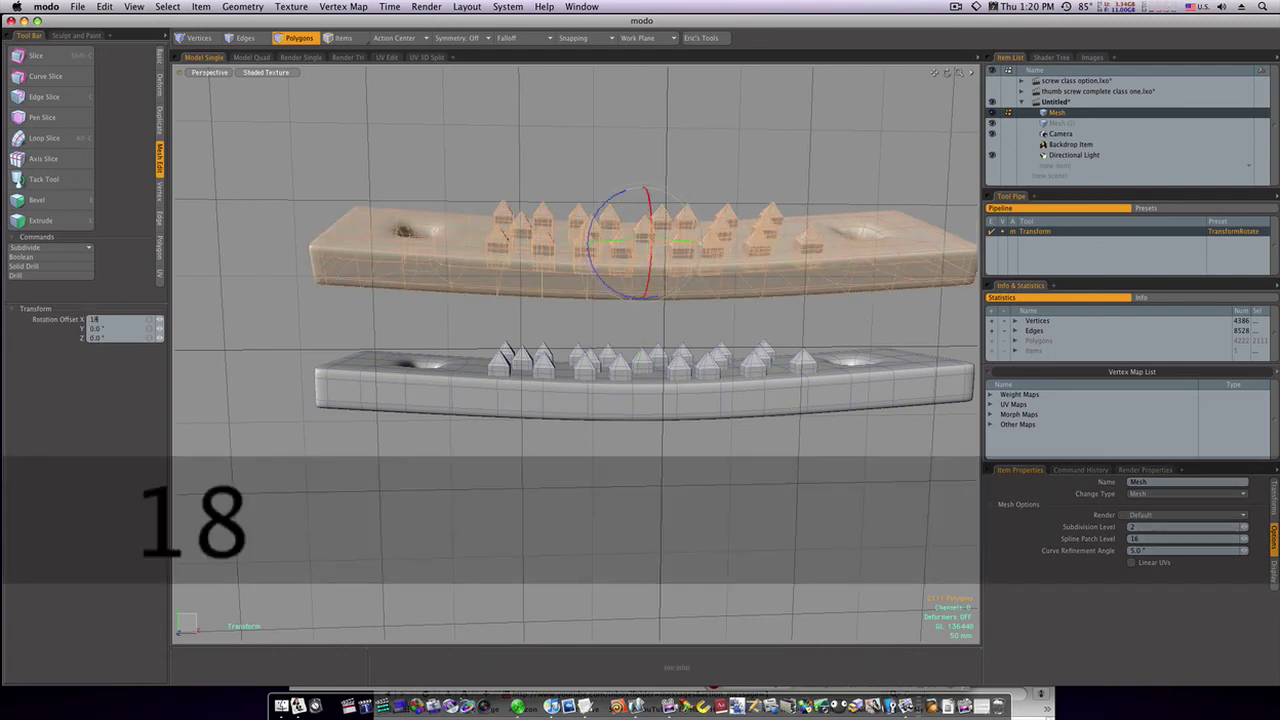
pyautogui.write('0w')
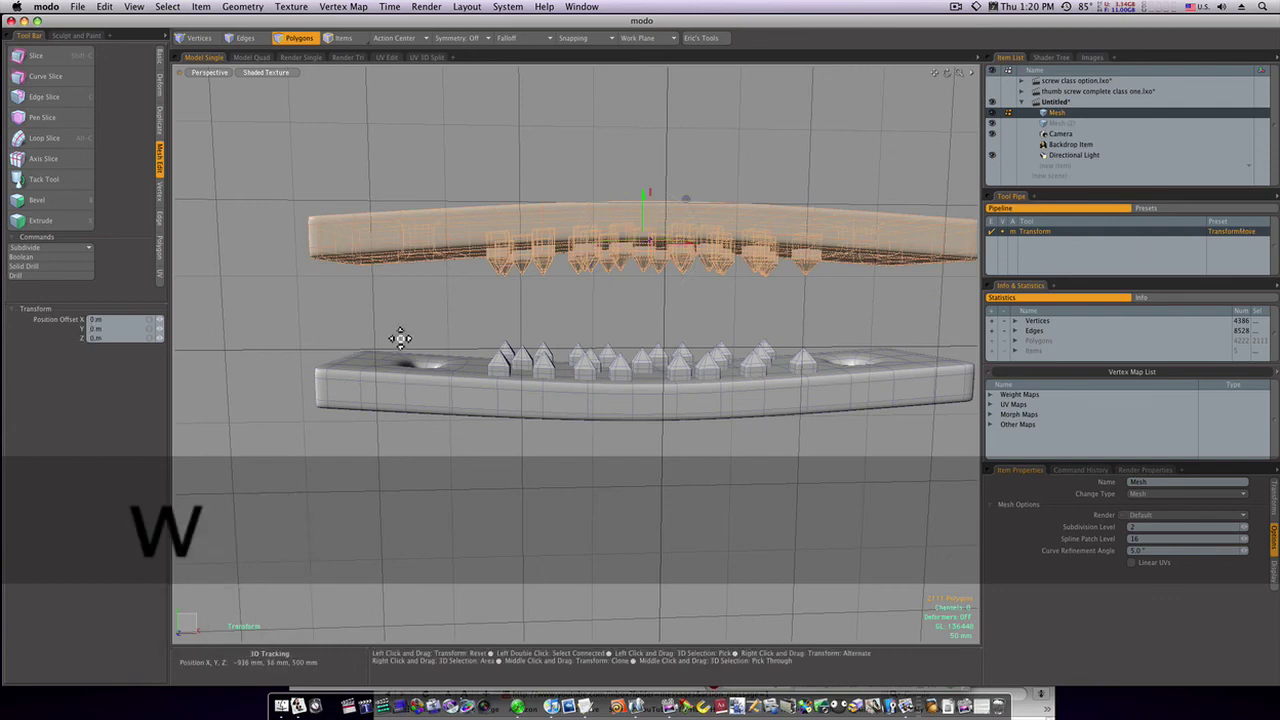
# Lower the flipped bar until its points sit just above those of the lower bar, and deselect it
pyautogui.moveTo(646, 202); pyautogui.dragTo(646, 258)
pyautogui.press('space')
pyautogui.click(686, 243)
pyautogui.moveTo(747, 467)
pyautogui.keyDown('ctrl'); pyautogui.keyDown('alt'); pyautogui.mouseDown()
pyautogui.moveTo(723, 471)
pyautogui.moveTo(749, 480)
pyautogui.moveTo(760, 469)
pyautogui.moveTo(725, 470)
pyautogui.mouseUp(); pyautogui.keyUp('alt'); pyautogui.keyUp('ctrl')
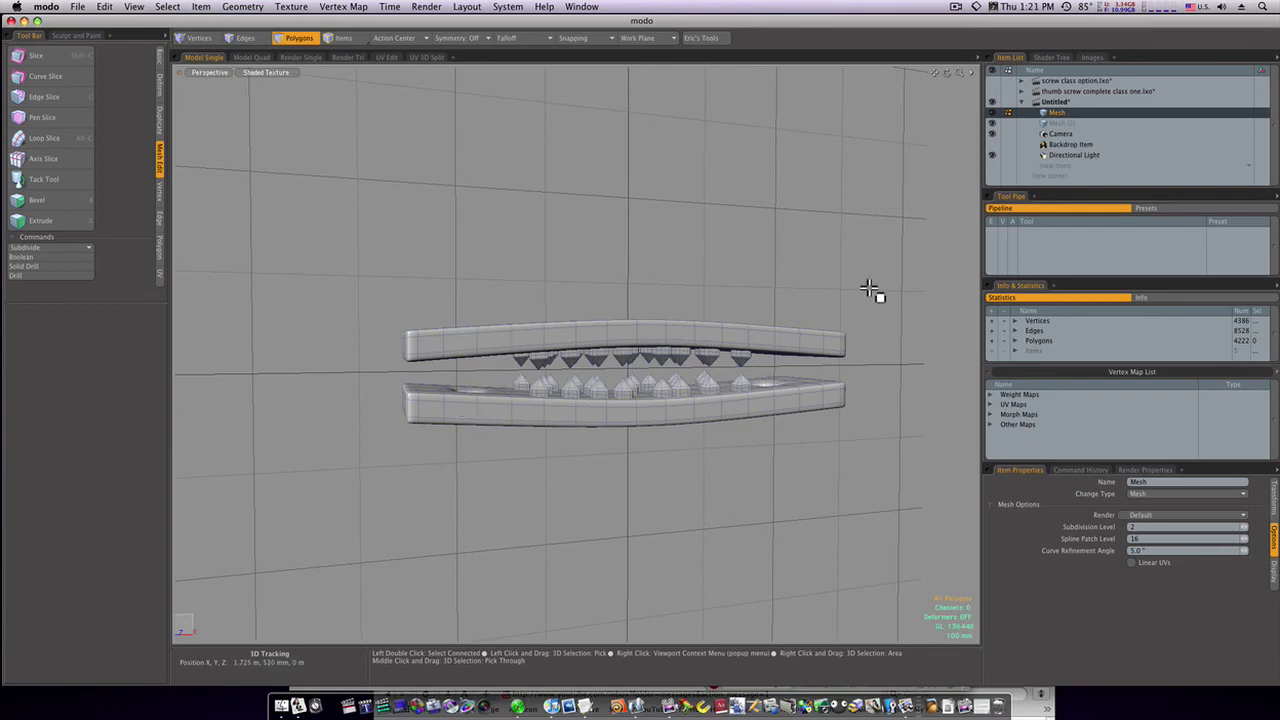